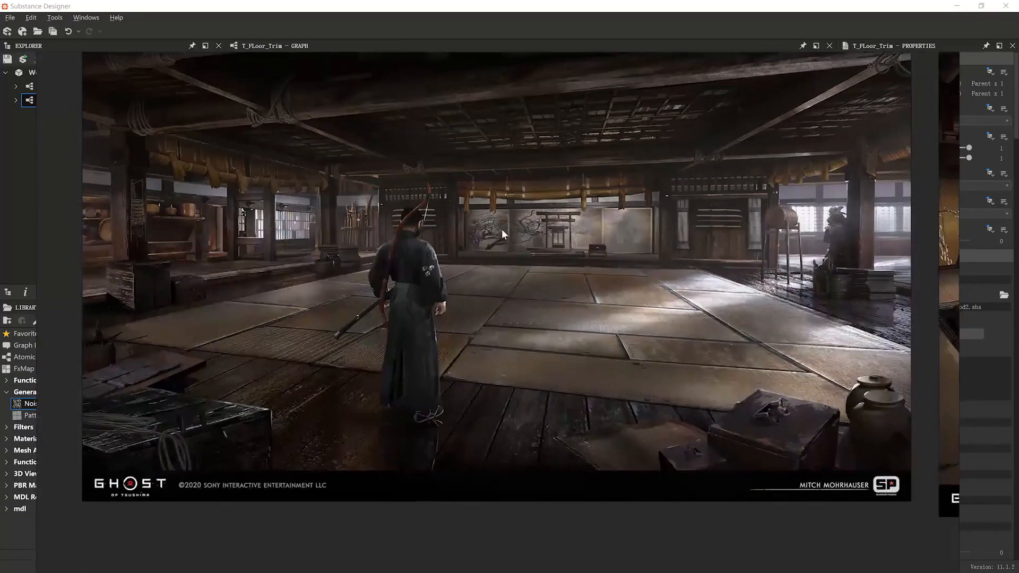
Capture a screen region around the dojo interior reference image and choose the red pencil for annotating it
scroll(501, 229, down, 2)
middle_drag(498, 241, 498, 302)
scroll(497, 302, up, 1)
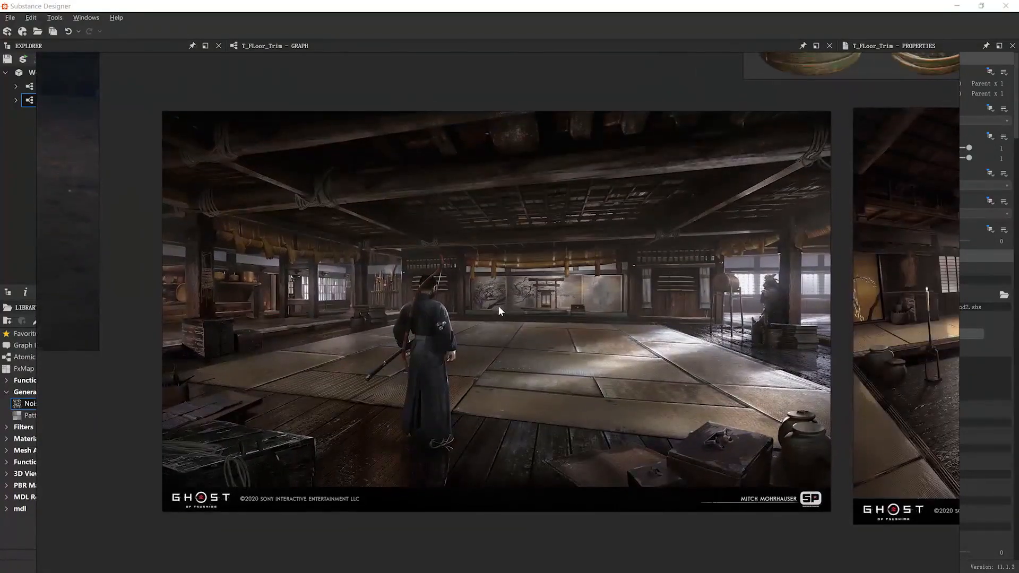
key(F1)
mouse_move(145, 97)
mouse_down()
mouse_move(678, 446)
mouse_move(883, 487)
mouse_move(837, 509)
mouse_move(840, 522)
mouse_up()
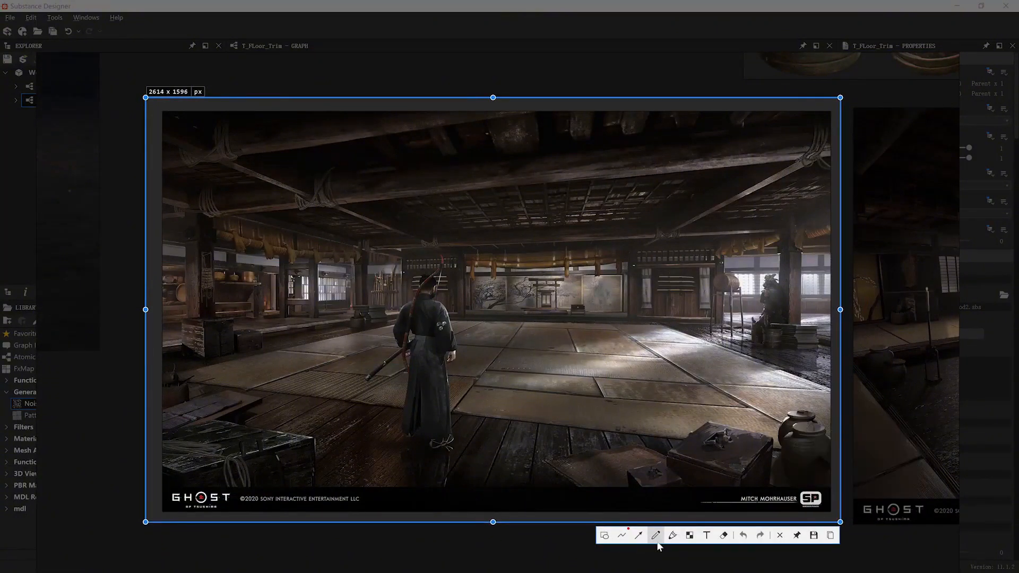
click(655, 535)
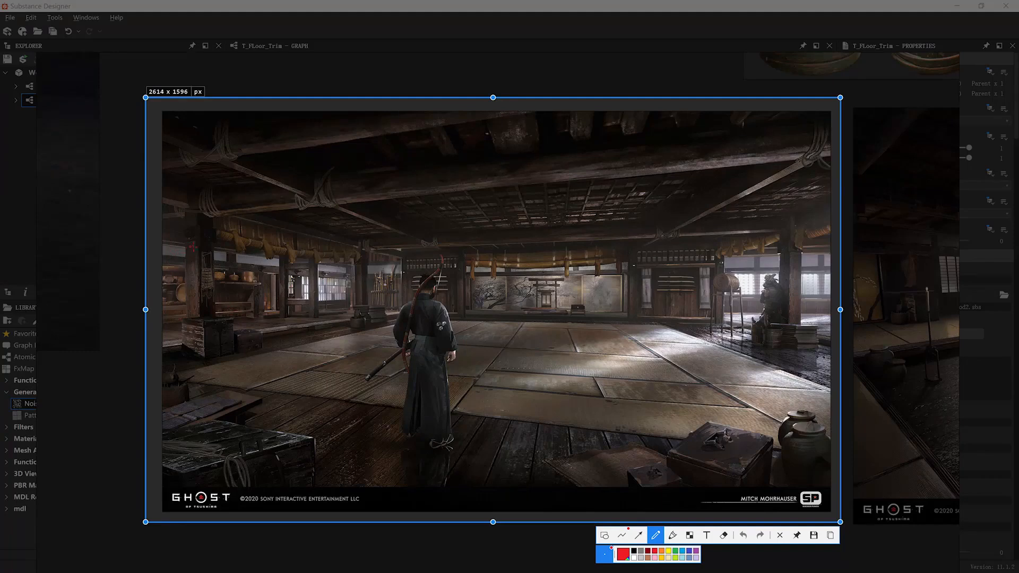
Circle wooden parts of the reference room in red: a pillar, a ceiling beam, the ceiling lattice, the back wall panel and the far-side wall
mouse_move(192, 247)
mouse_down()
mouse_move(208, 306)
mouse_move(195, 246)
mouse_up()
drag(260, 197, 273, 192)
drag(520, 196, 520, 191)
mouse_move(673, 296)
mouse_down()
mouse_move(690, 311)
mouse_move(650, 318)
mouse_move(648, 303)
mouse_up()
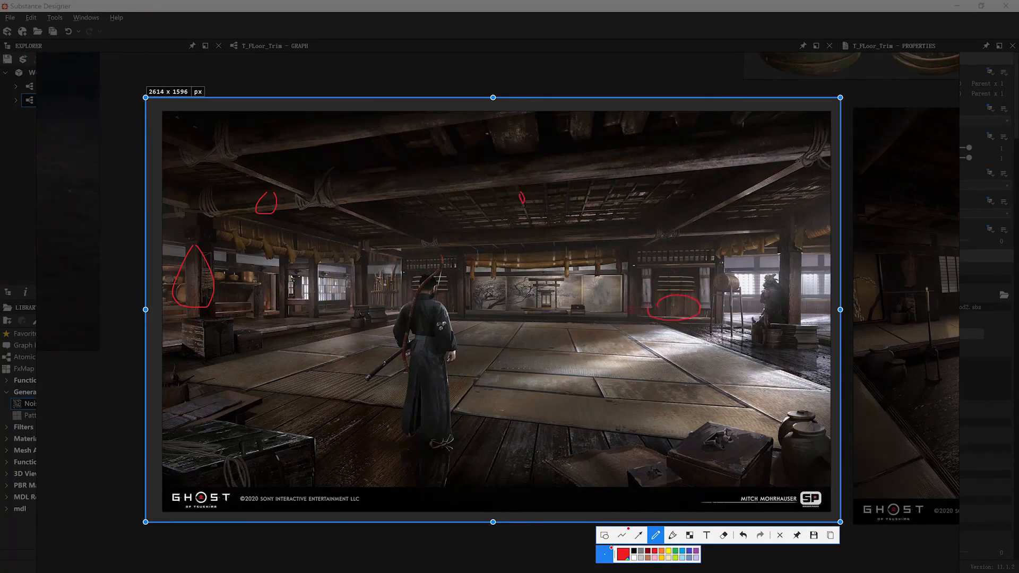
mouse_move(748, 311)
mouse_down()
mouse_move(764, 301)
mouse_move(800, 315)
mouse_move(812, 300)
mouse_up()
key(ctrl+z)
mouse_move(803, 305)
mouse_down()
mouse_move(802, 318)
mouse_move(818, 314)
mouse_up()
Sketch a square texture layout over the floor mats, with a lower band divided by vertical lines
mouse_move(559, 438)
mouse_down()
mouse_move(605, 338)
mouse_move(666, 430)
mouse_move(560, 436)
mouse_up()
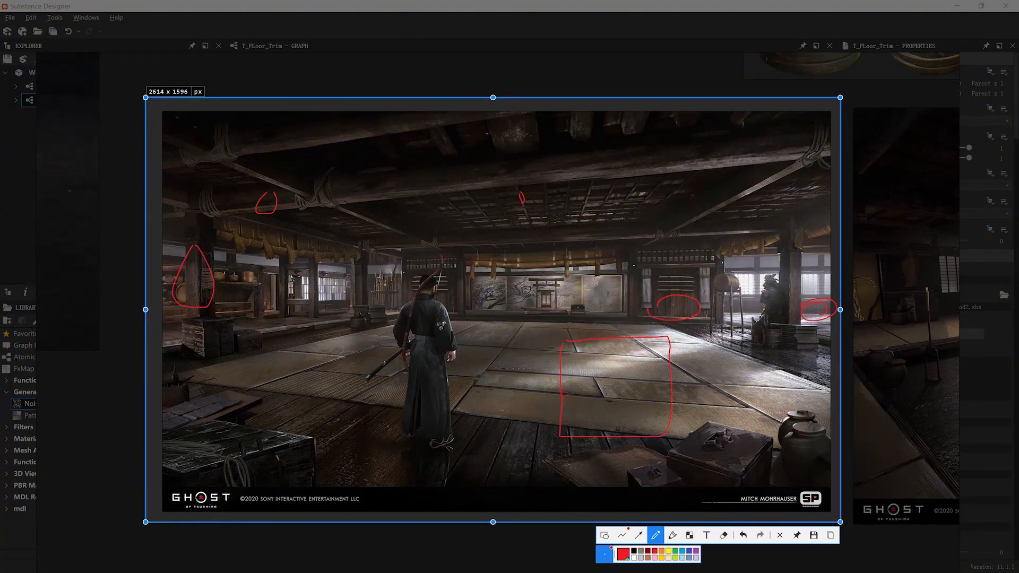
drag(562, 394, 667, 391)
mouse_move(584, 396)
mouse_down()
mouse_move(584, 427)
mouse_move(602, 431)
mouse_up()
drag(625, 395, 625, 431)
mouse_move(644, 393)
mouse_down()
mouse_move(644, 431)
mouse_move(664, 432)
mouse_up()
Sketch a second square layout with stacked horizontal bands and small shapes over the character, circle it, then discard the annotated capture
mouse_move(355, 338)
mouse_down()
mouse_move(363, 429)
mouse_move(488, 333)
mouse_move(452, 440)
mouse_move(373, 437)
mouse_move(467, 411)
mouse_up()
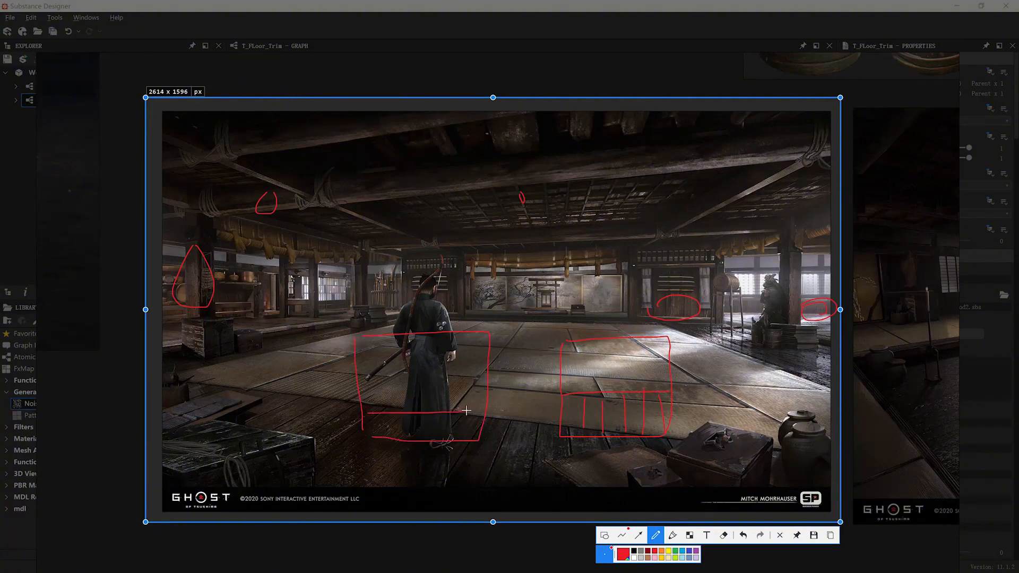
drag(367, 400, 470, 399)
drag(365, 391, 472, 389)
drag(367, 376, 478, 374)
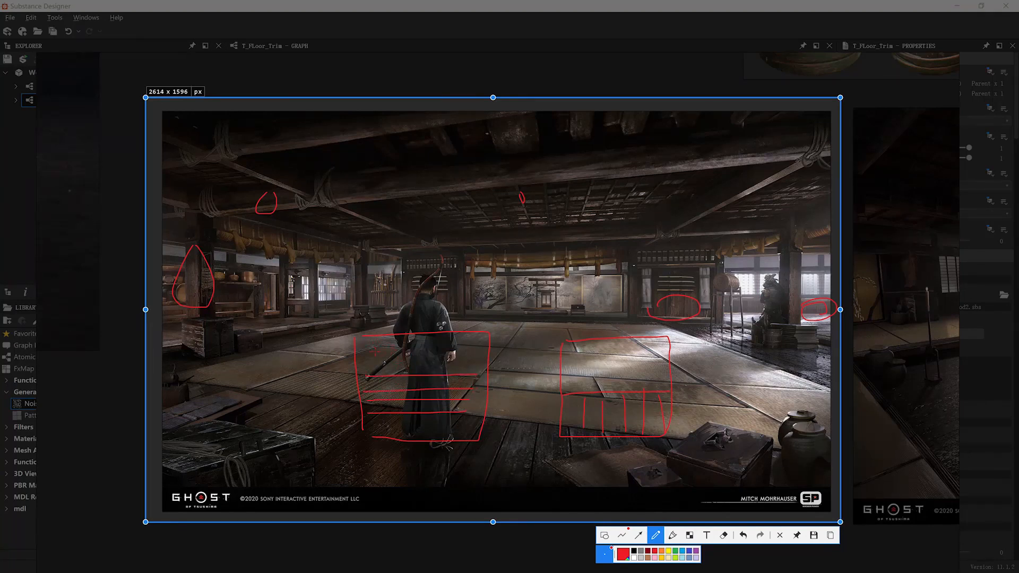
mouse_move(375, 340)
mouse_down()
mouse_move(438, 338)
mouse_move(408, 362)
mouse_move(408, 338)
mouse_up()
mouse_move(339, 366)
mouse_down()
mouse_move(446, 460)
mouse_move(424, 323)
mouse_move(366, 328)
mouse_up()
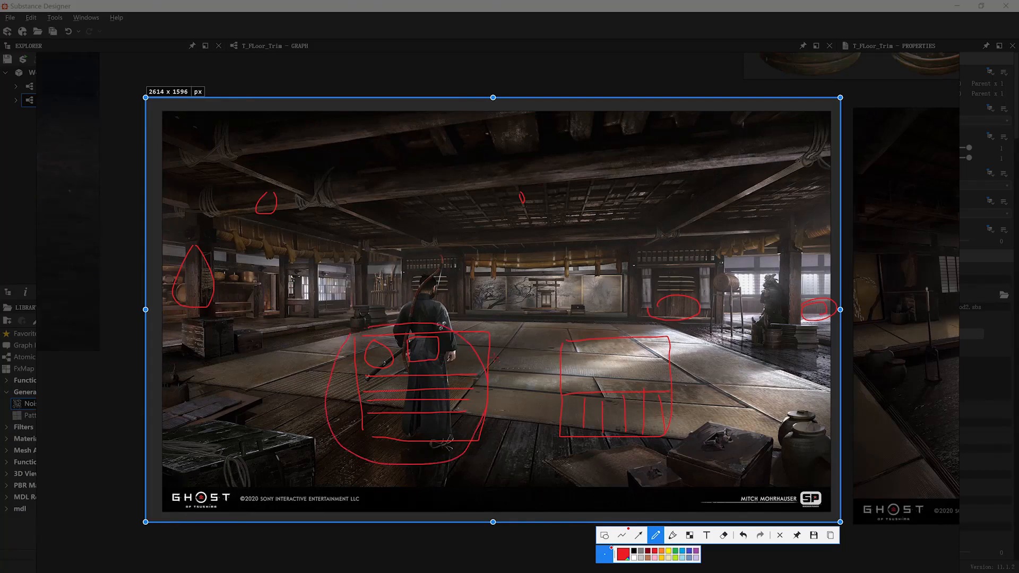
drag(316, 276, 319, 276)
key(Escape)
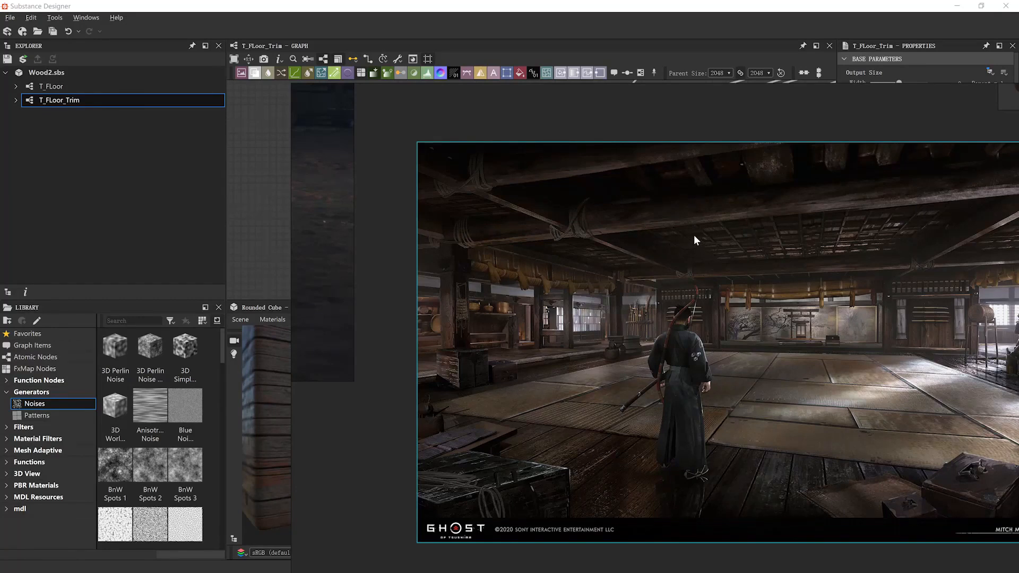
scroll(693, 235, down, 3)
scroll(686, 231, up, 3)
scroll(683, 230, down, 4)
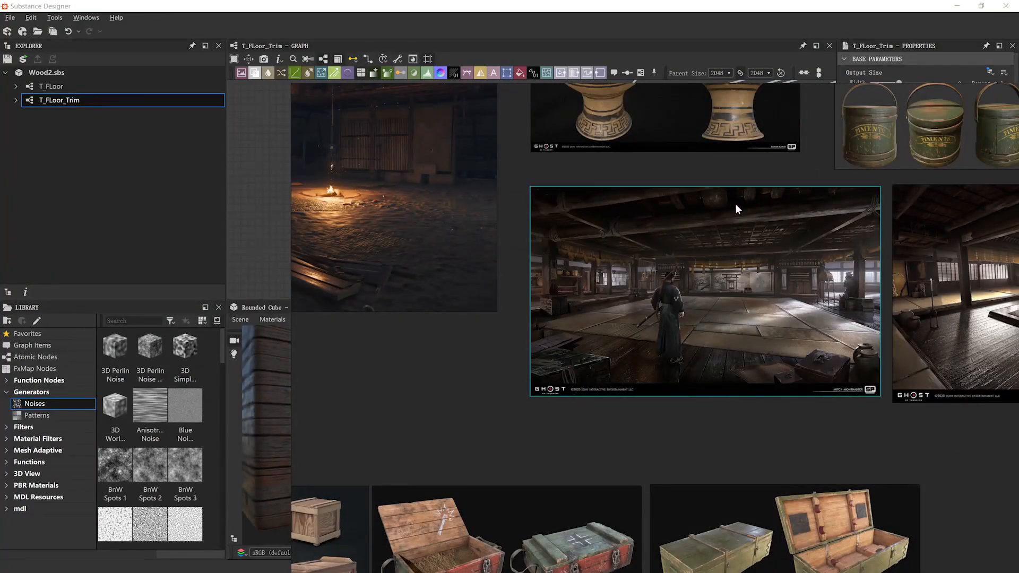
scroll(675, 231, up, 2)
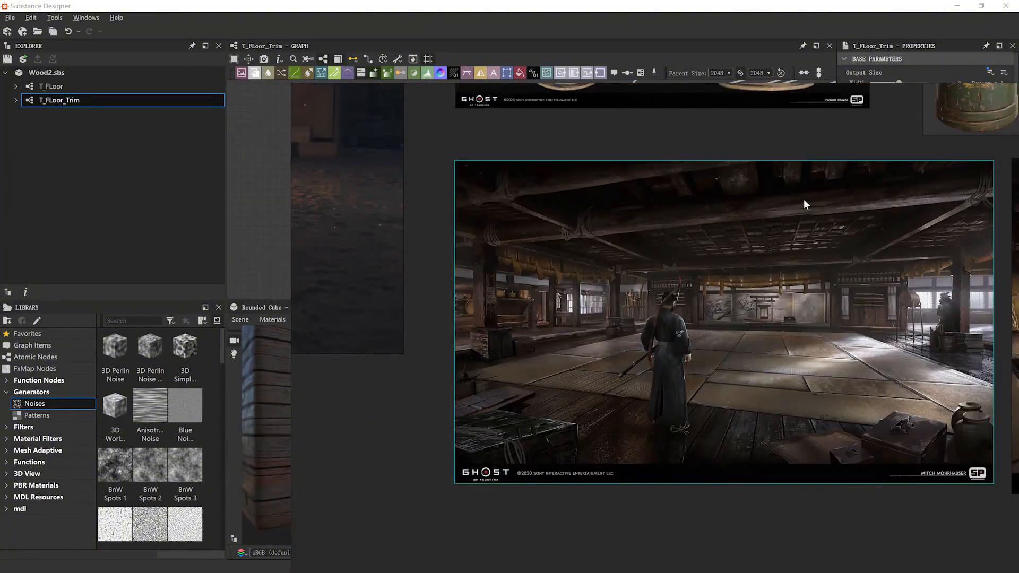
scroll(611, 224, down, 3)
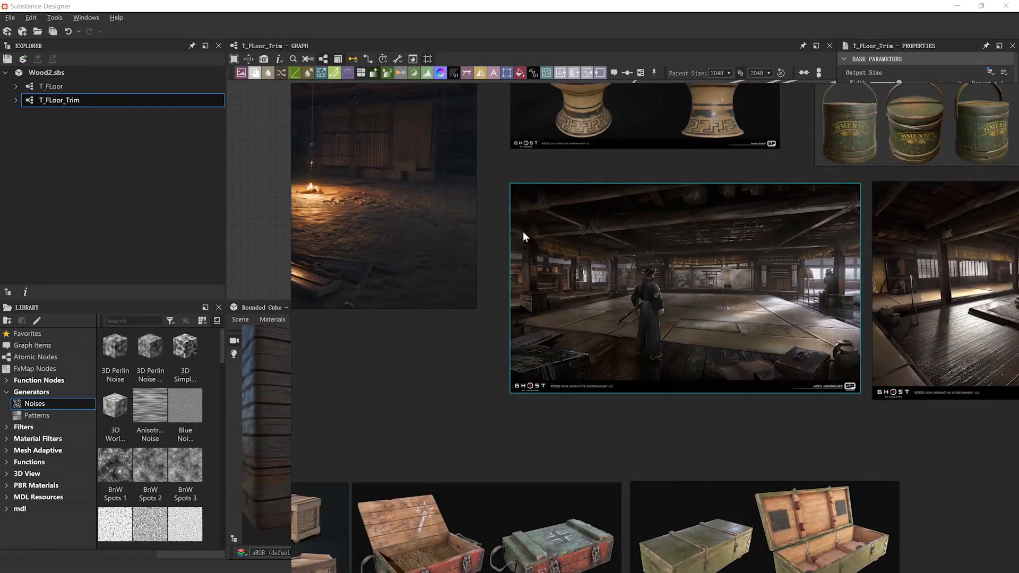
scroll(608, 208, up, 3)
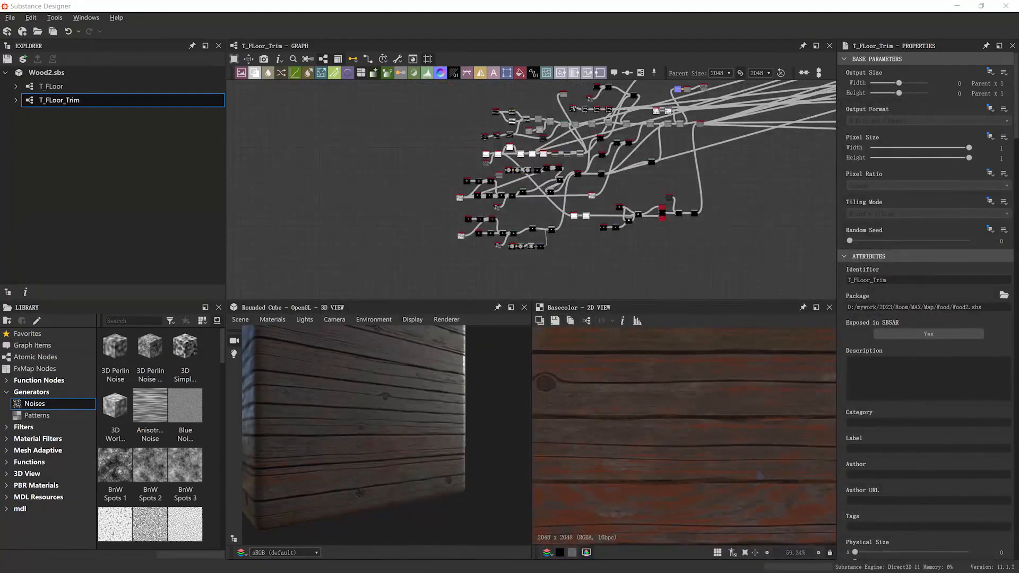
Add a Shape node in empty space beside the existing T_FLoor_Trim network and set its Size Y to 0.15
middle_drag(364, 217, 450, 212)
scroll(450, 211, up, 1)
key(space)
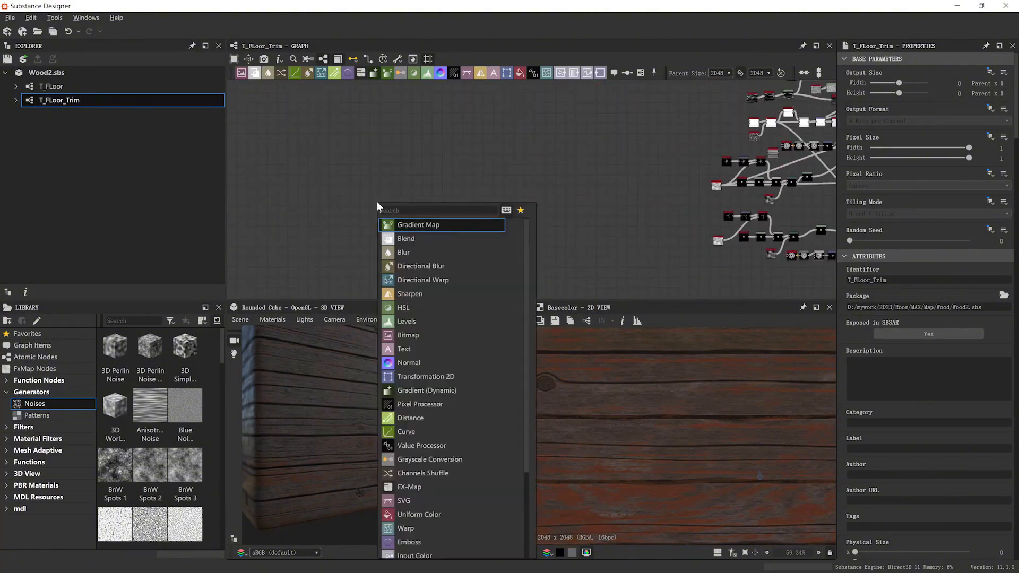
text(shape)
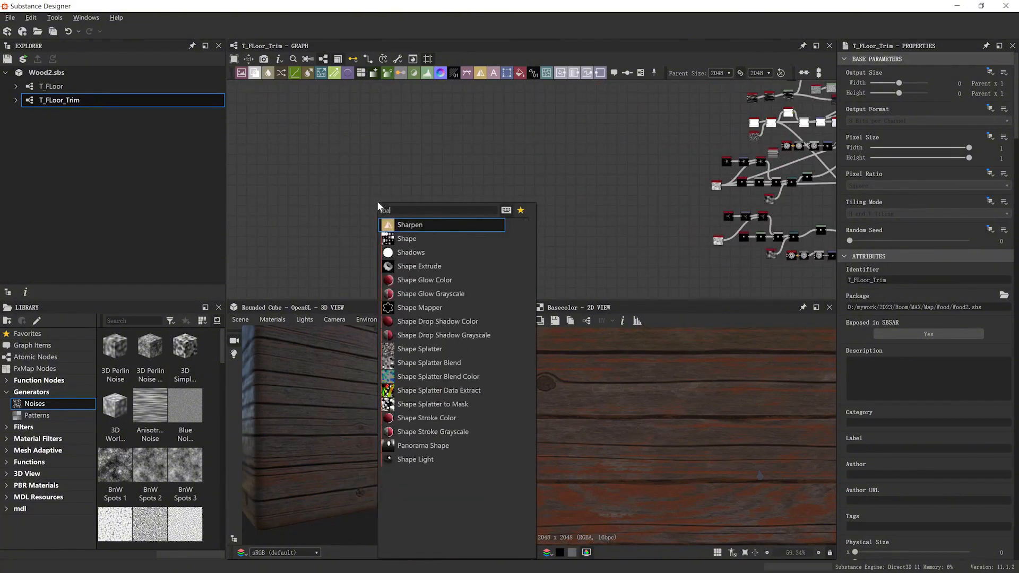
key(Return)
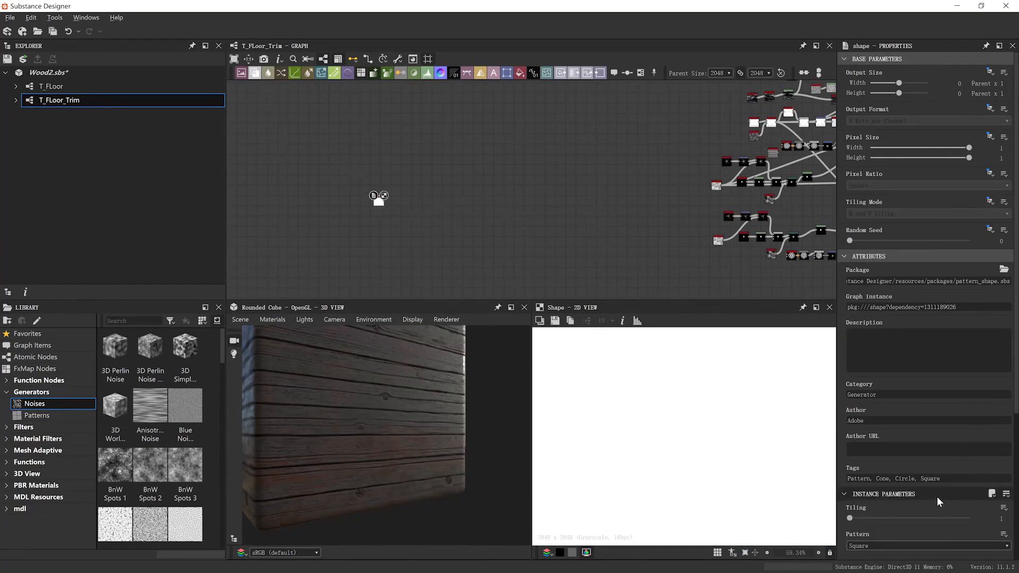
scroll(937, 495, down, 3)
drag(897, 482, 872, 482)
scroll(674, 436, down, 4)
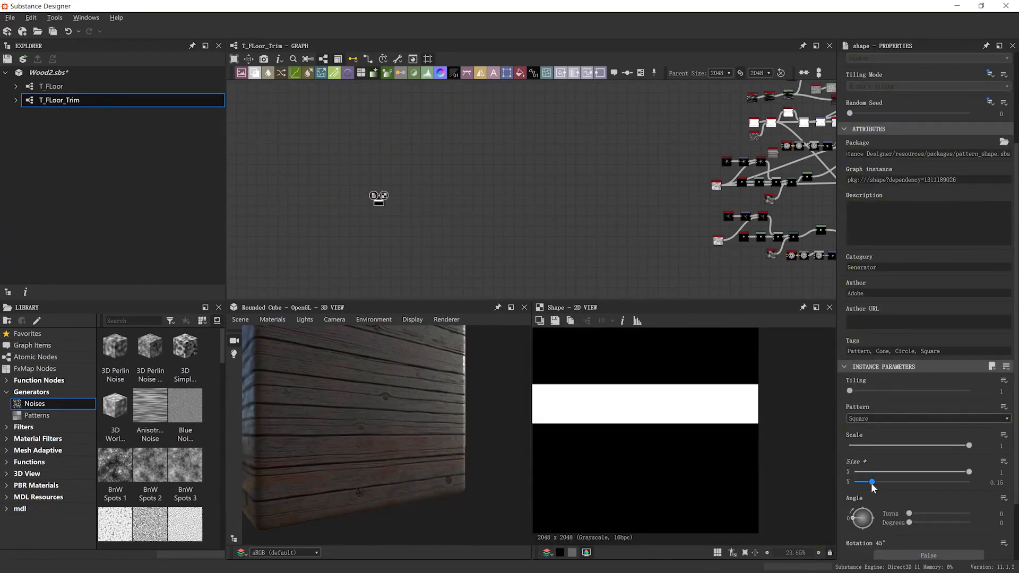
Add a Transformation 2D node after the Shape and move the white strip near the image's lower edge, Offset Y about -0.40
middle_drag(409, 212, 433, 212)
scroll(414, 199, up, 3)
key(space)
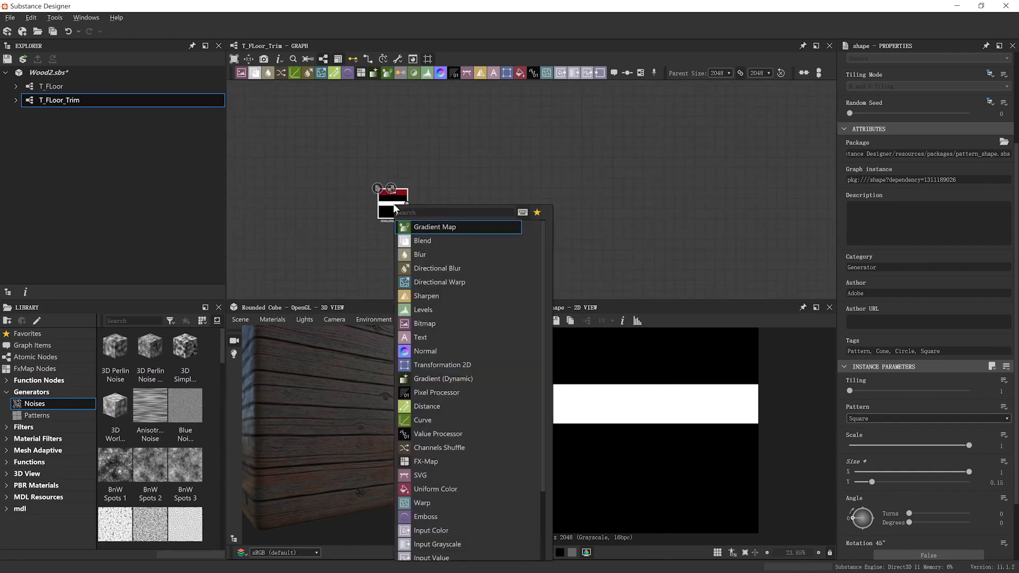
text(trans)
click(425, 238)
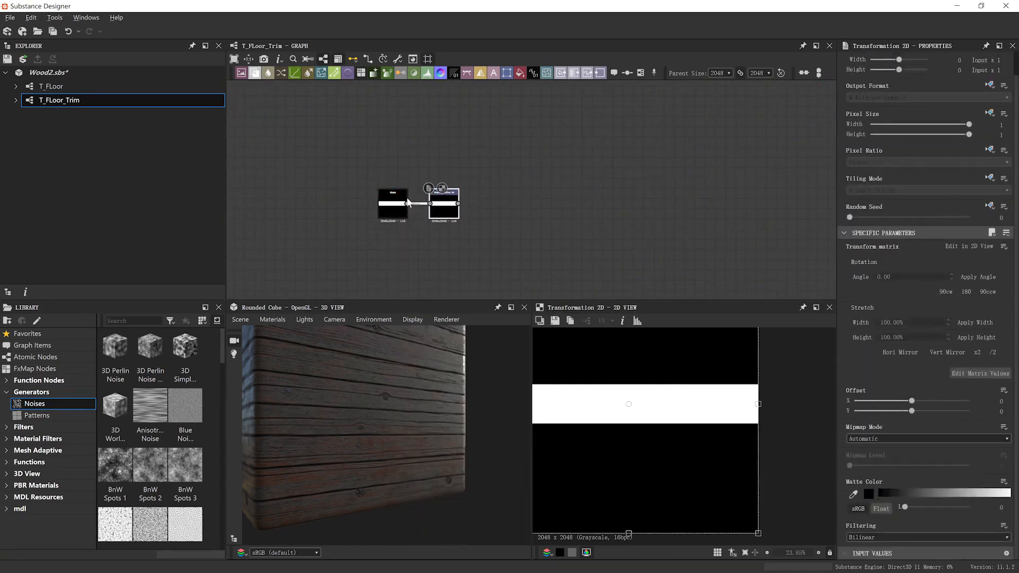
drag(629, 394, 632, 501)
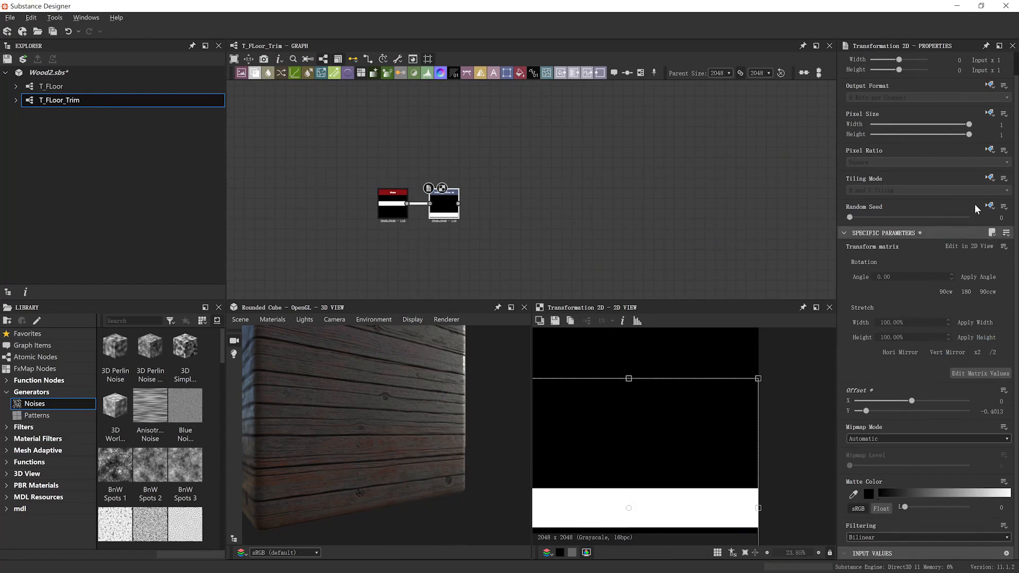
Override the Transformation 2D node's inherited tiling mode and set it to Horizontal Tiling
click(990, 178)
click(955, 218)
click(884, 190)
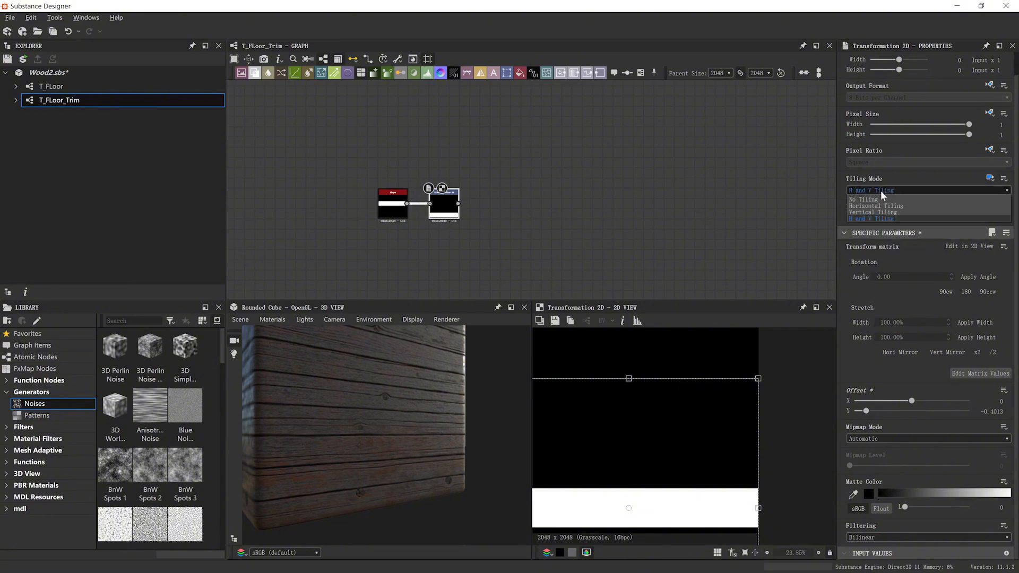
click(876, 205)
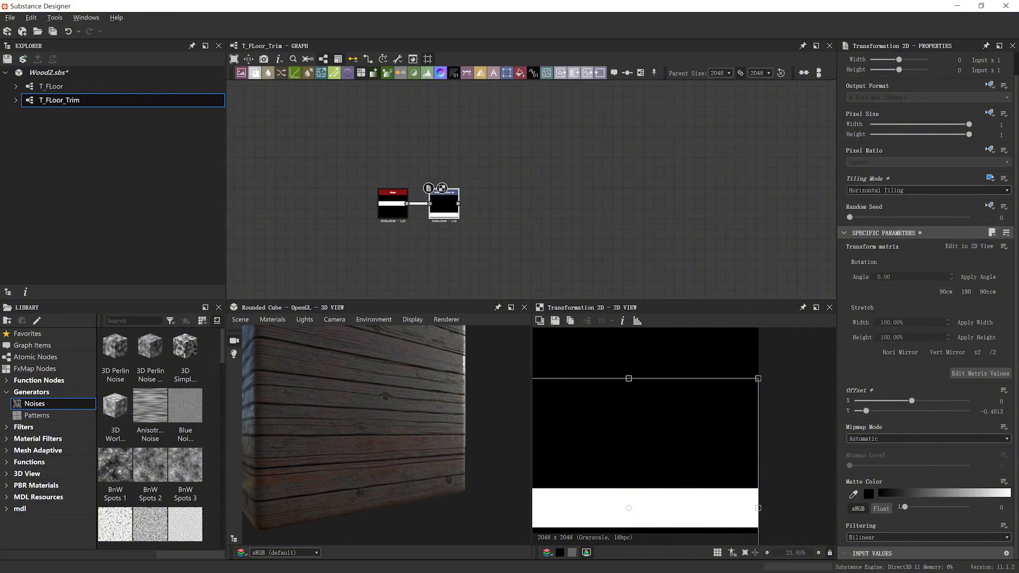
Examine the wooden pillars and beams in the dojo reference image against the strip mask
key(alt+Tab)
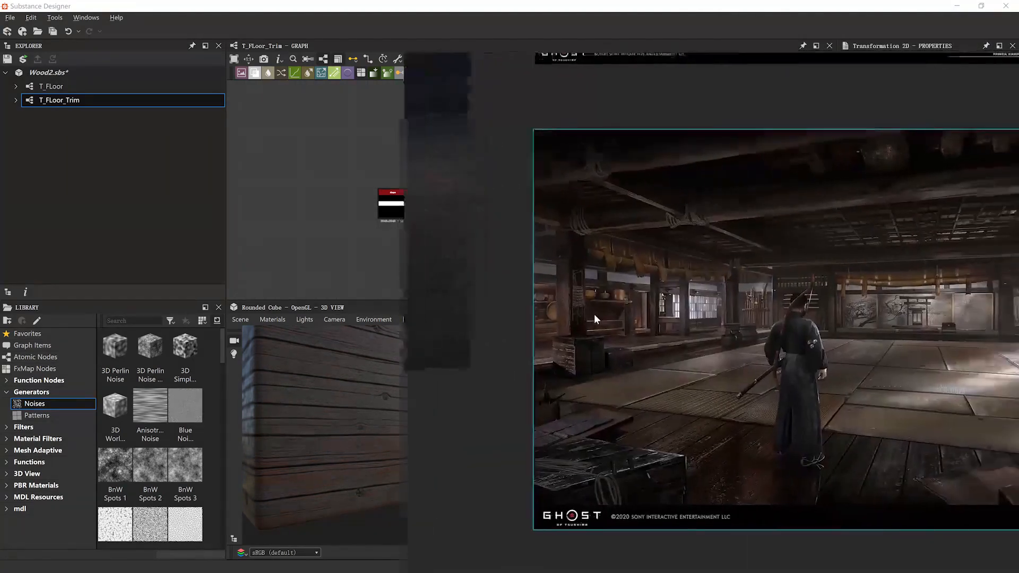
drag(594, 318, 549, 321)
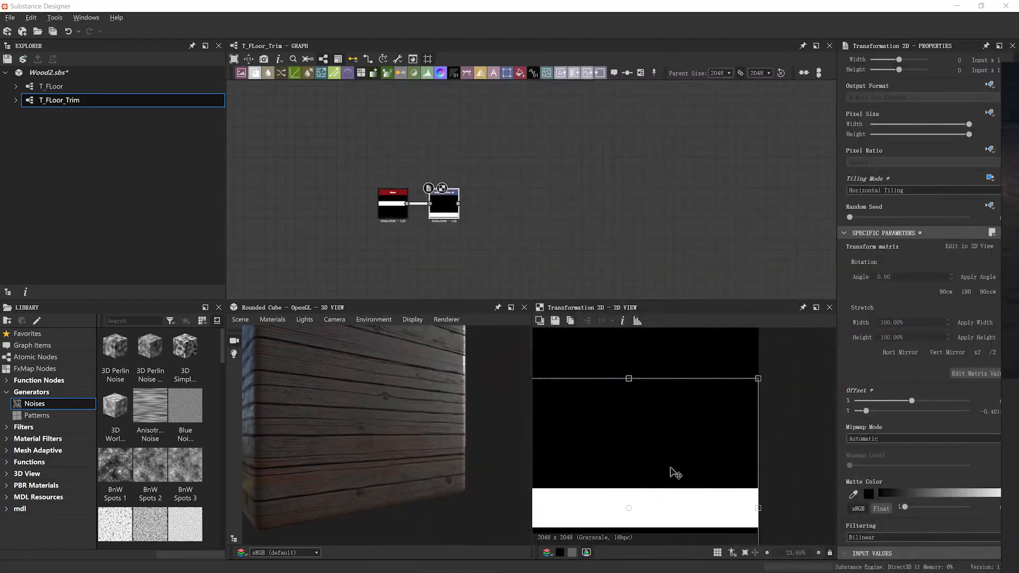
key(f)
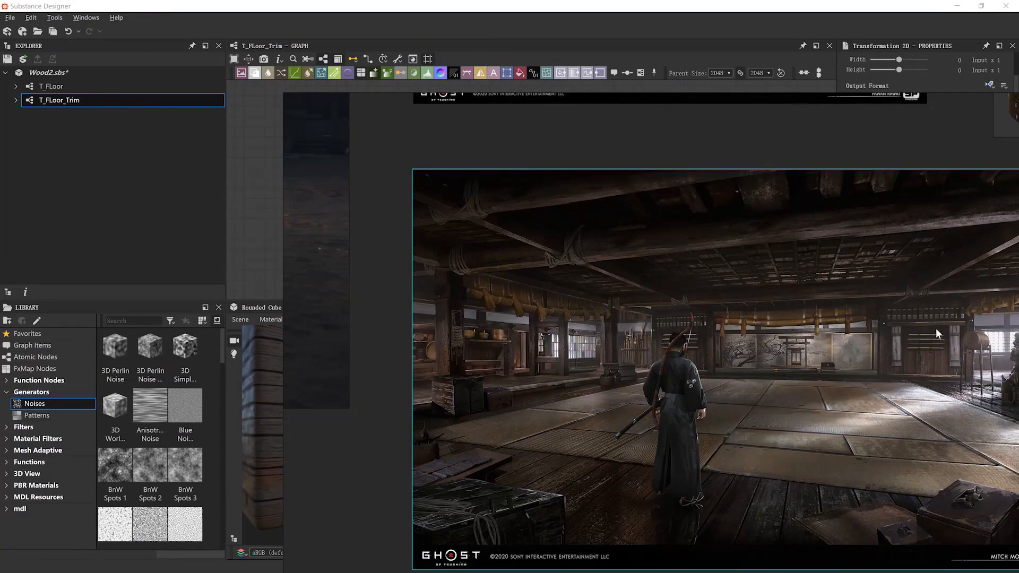
right_drag(624, 278, 738, 277)
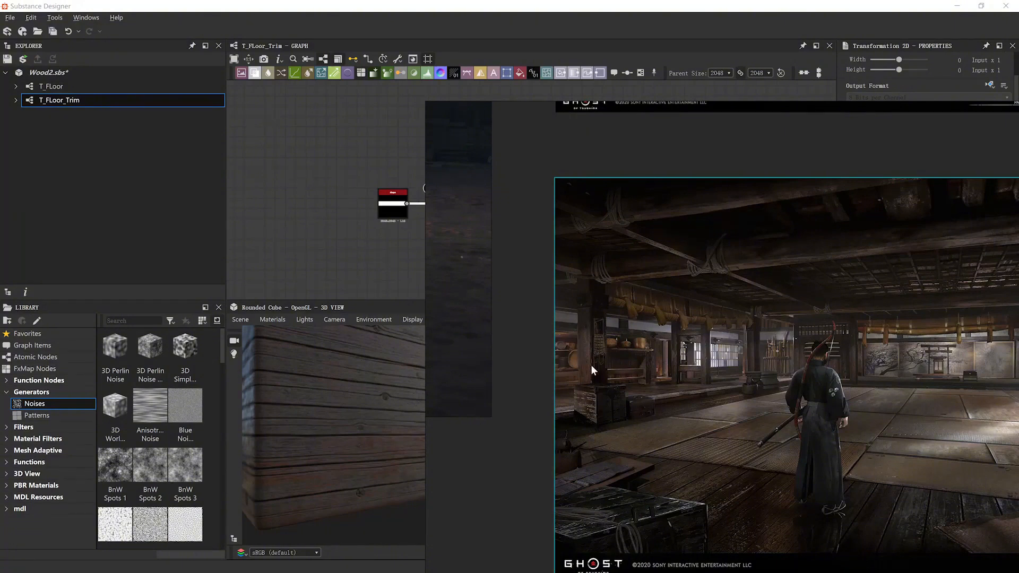
right_drag(591, 334, 1018, 340)
Thicken the strip by setting the Shape node's Size Y to 0.21
scroll(674, 381, down, 3)
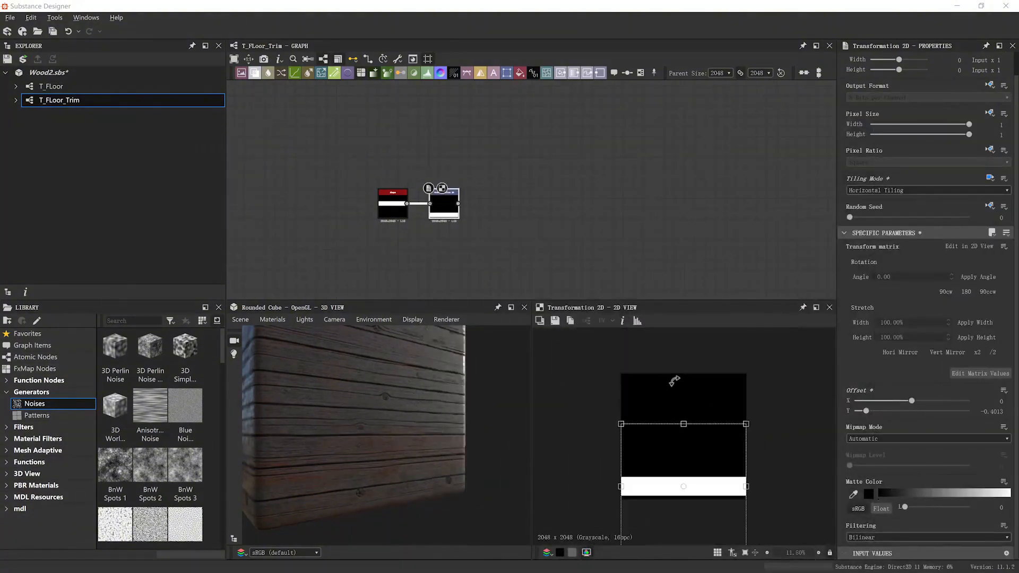
scroll(675, 382, up, 2)
scroll(483, 239, up, 2)
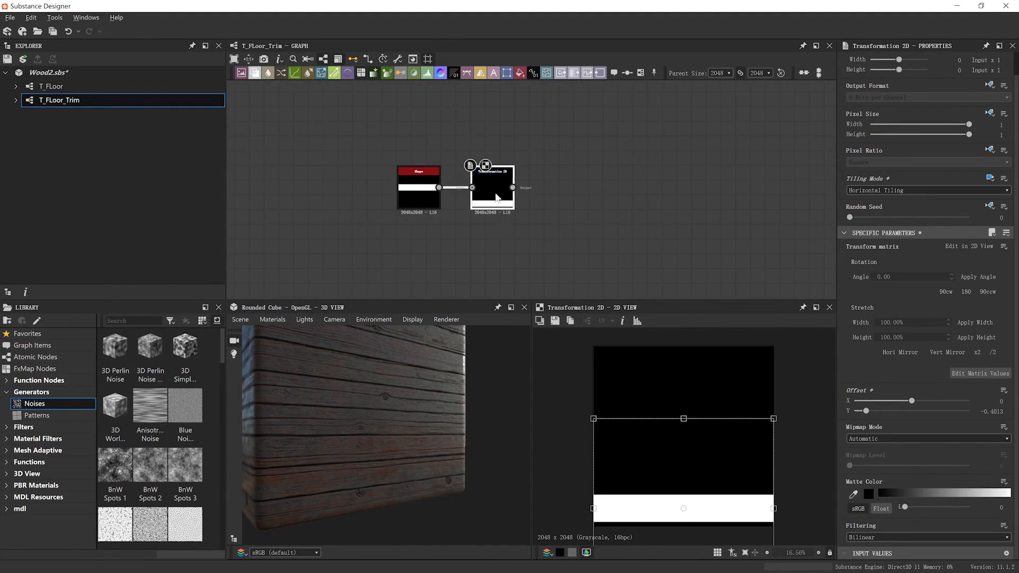
click(417, 195)
scroll(888, 501, down, 2)
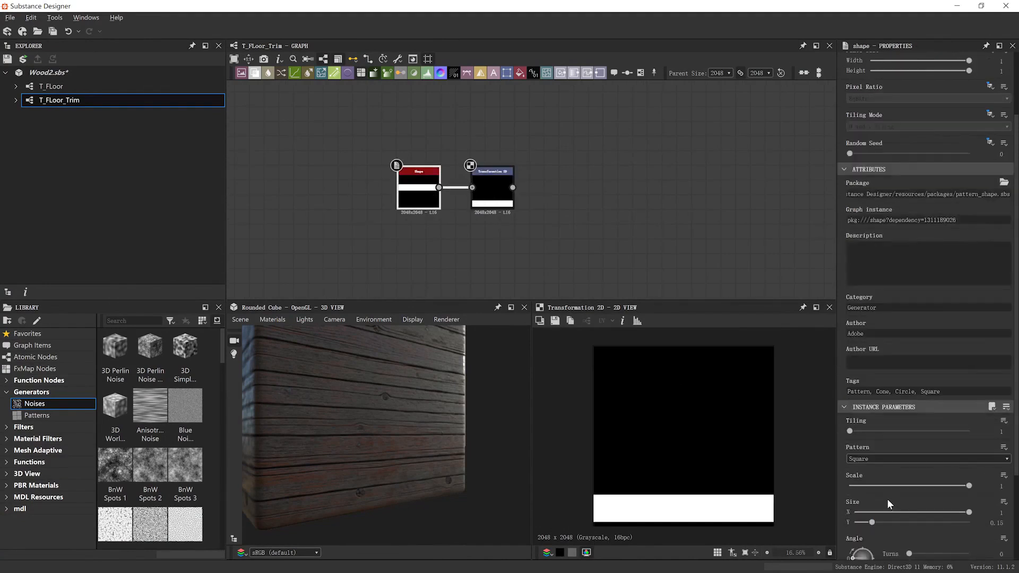
scroll(887, 498, down, 2)
drag(872, 459, 878, 459)
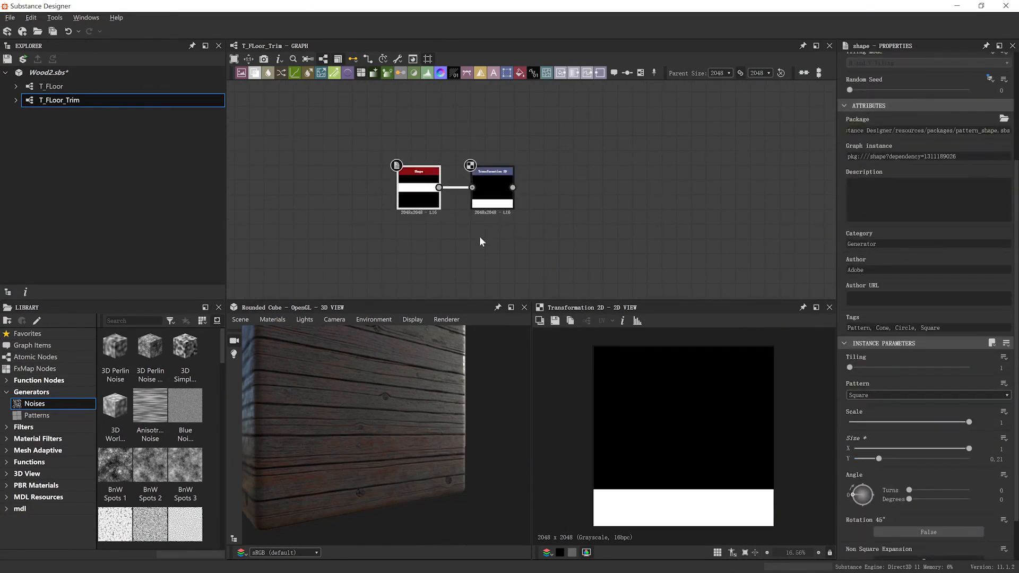
Shift the strip slightly upward in the Transformation 2D node, to an Offset Y of about -0.38, and inspect its edge gap
click(493, 191)
mouse_move(663, 496)
mouse_down()
mouse_move(662, 484)
mouse_move(675, 498)
mouse_up()
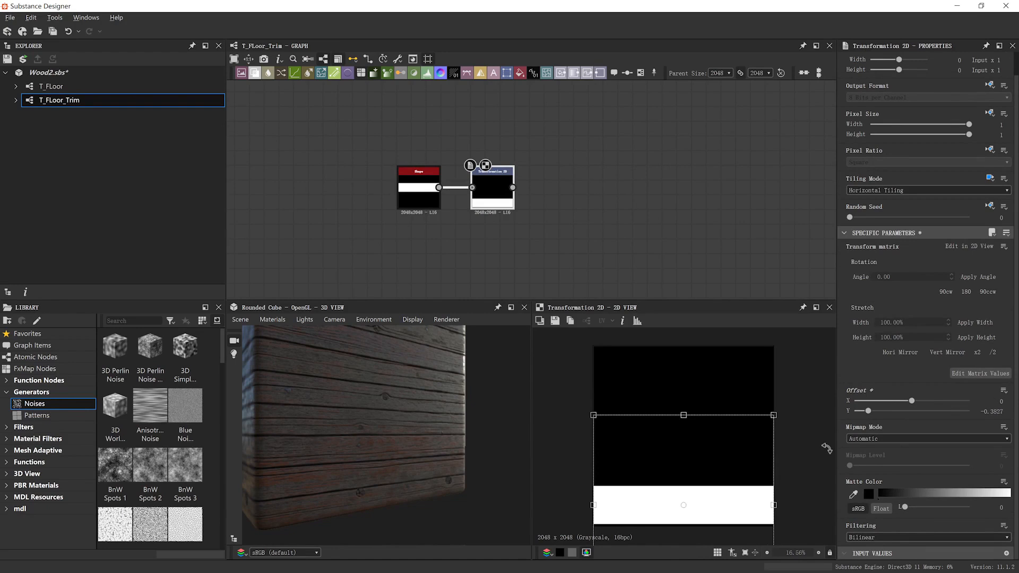
scroll(757, 465, down, 2)
scroll(757, 462, up, 1)
scroll(756, 461, down, 1)
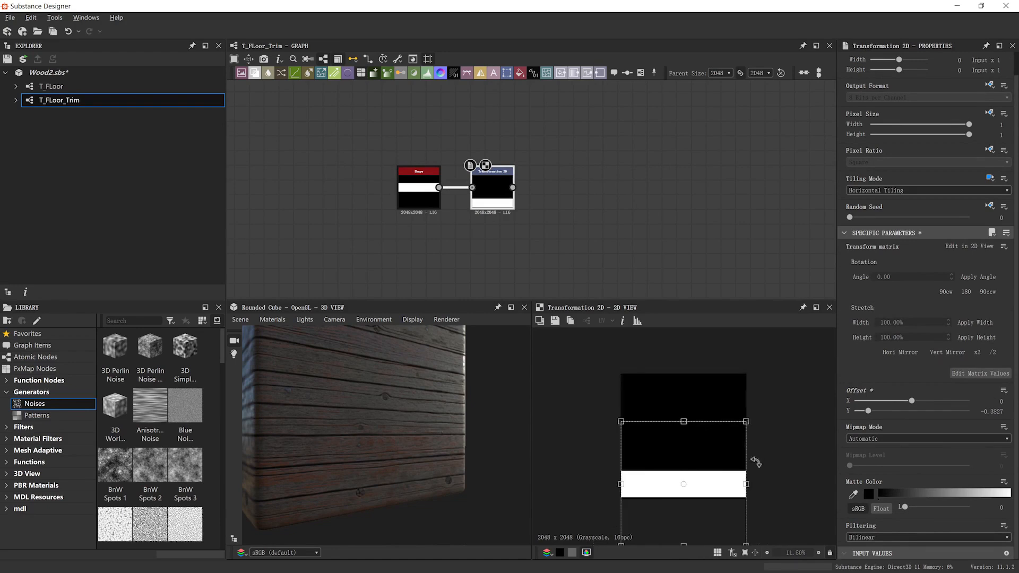
scroll(754, 467, down, 1)
scroll(724, 487, up, 4)
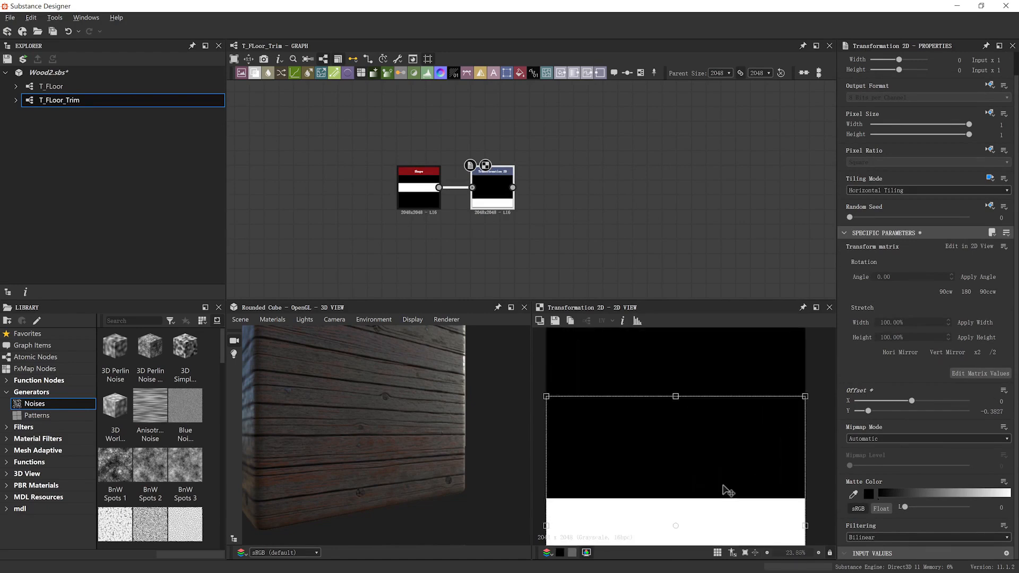
middle_drag(722, 494, 732, 430)
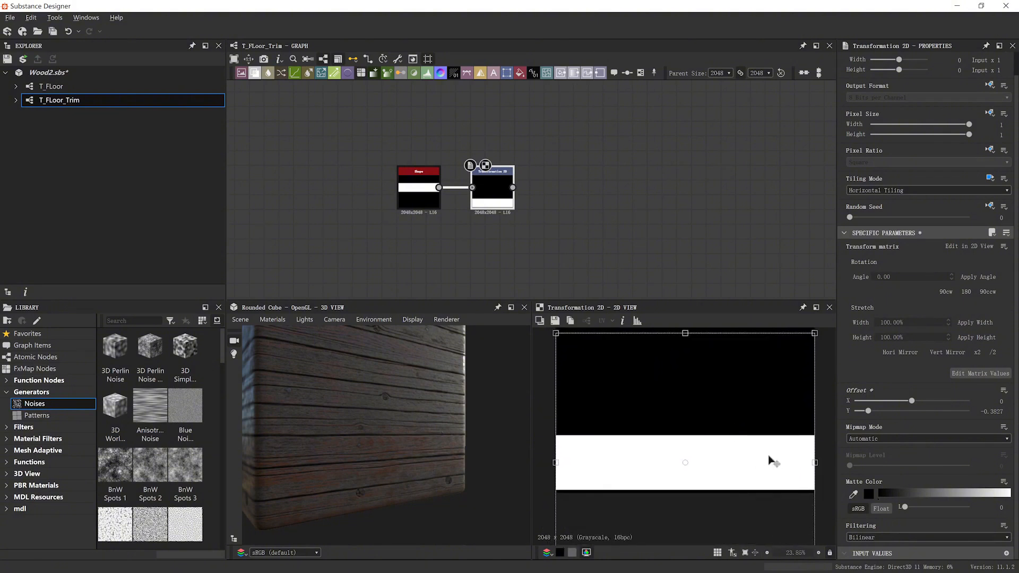
key(f)
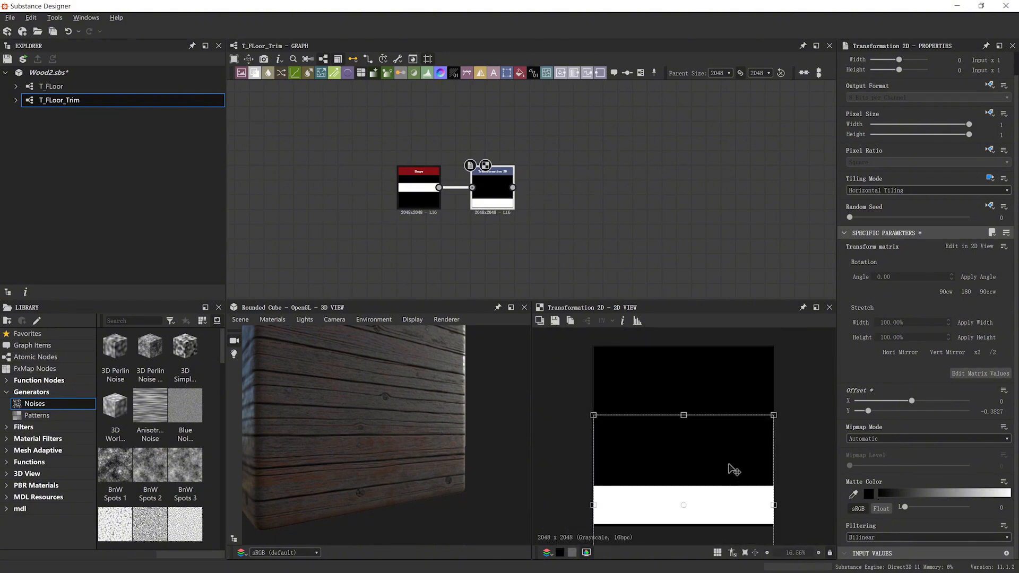
scroll(727, 504, up, 3)
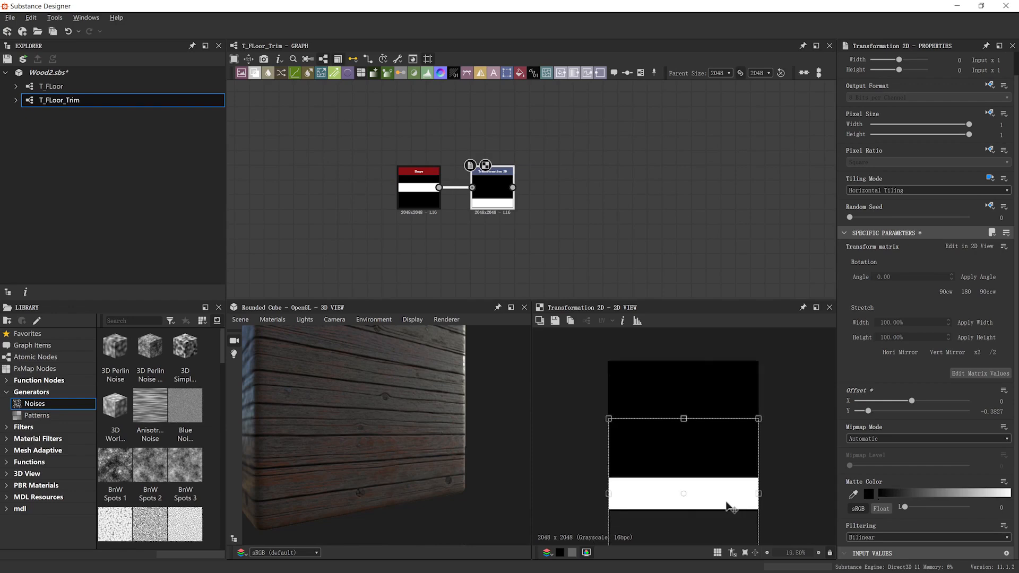
middle_drag(537, 247, 550, 200)
scroll(685, 462, down, 1)
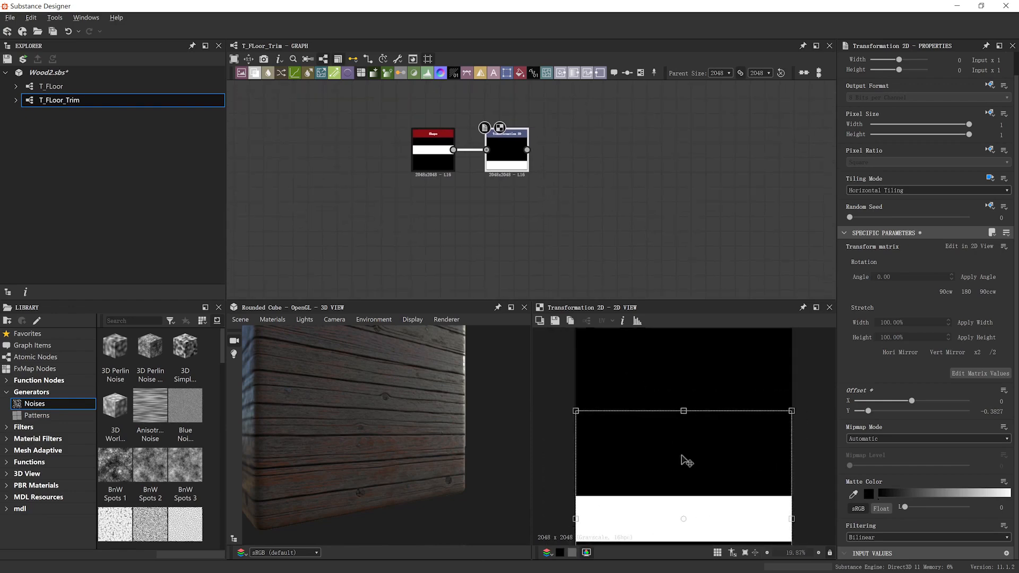
scroll(646, 416, down, 1)
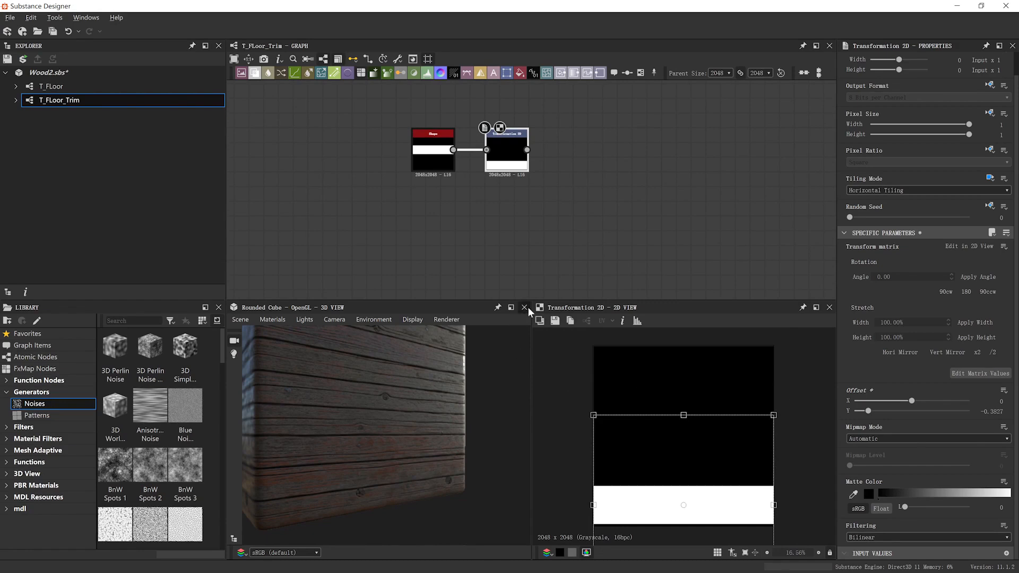
Duplicate the Transformation 2D node with its Shape connection and place the copy directly below the original
scroll(555, 234, up, 4)
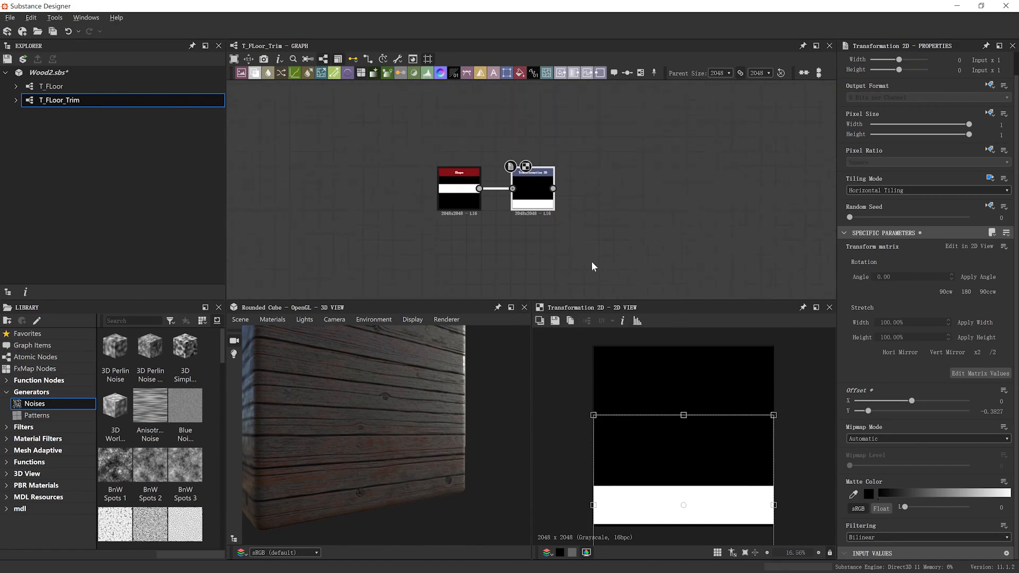
scroll(584, 247, down, 3)
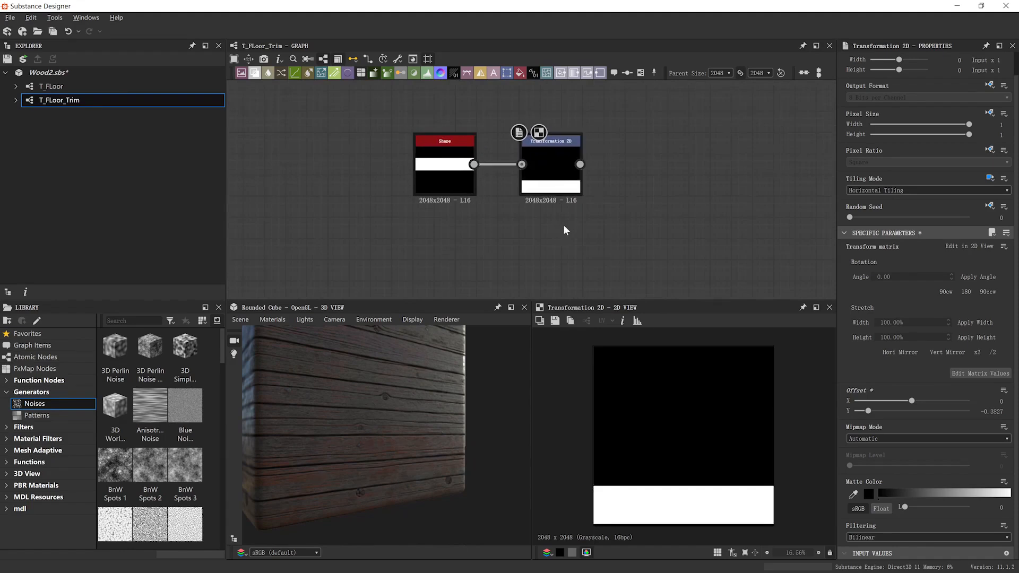
click(546, 175)
key(ctrl+d)
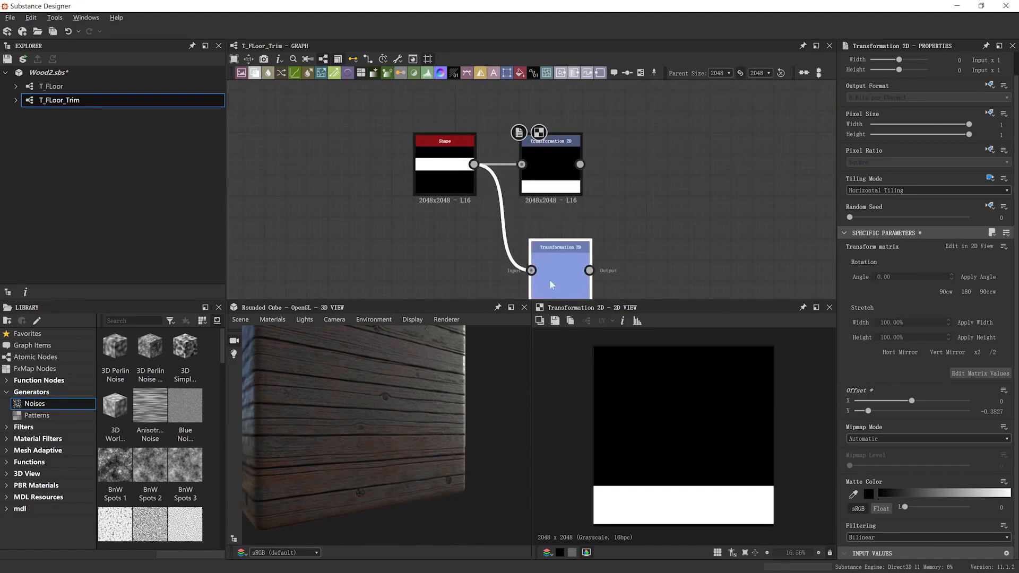
click(539, 255)
Move the duplicate's strip above the bottom strip's position and squash it to about half its thickness, at an Offset Y of about -0.37
scroll(690, 472, down, 1)
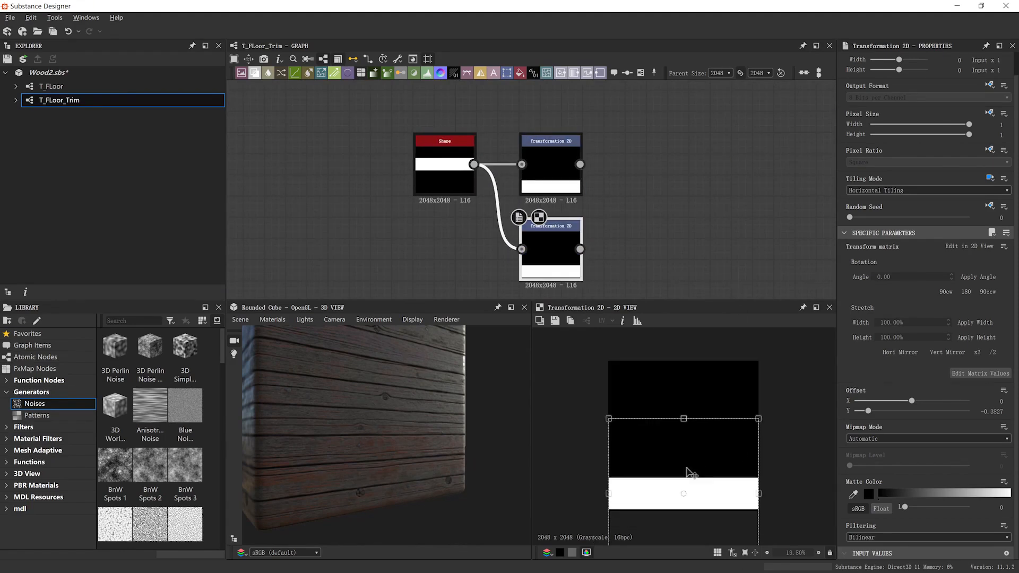
drag(704, 487, 705, 460)
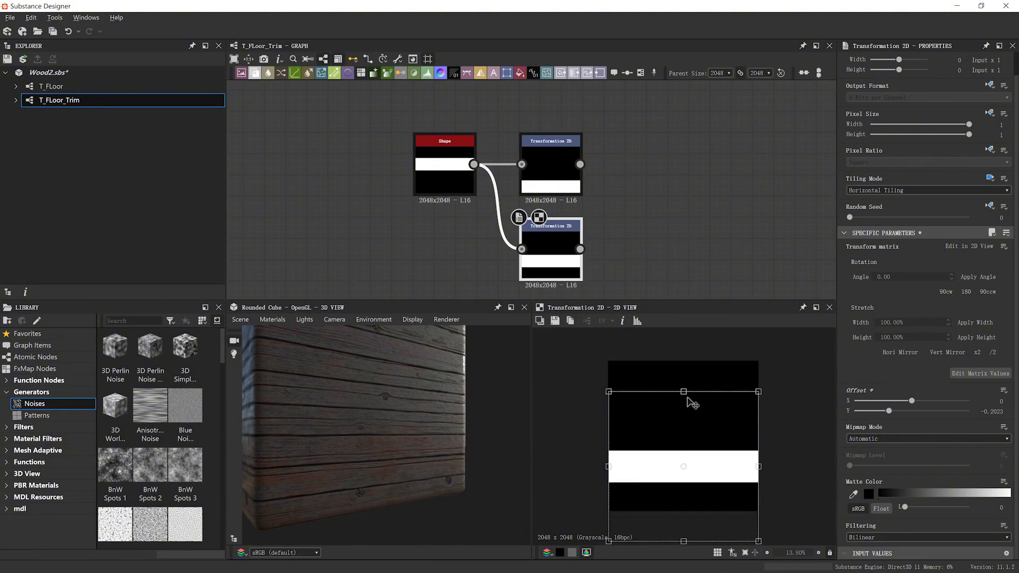
drag(684, 392, 684, 426)
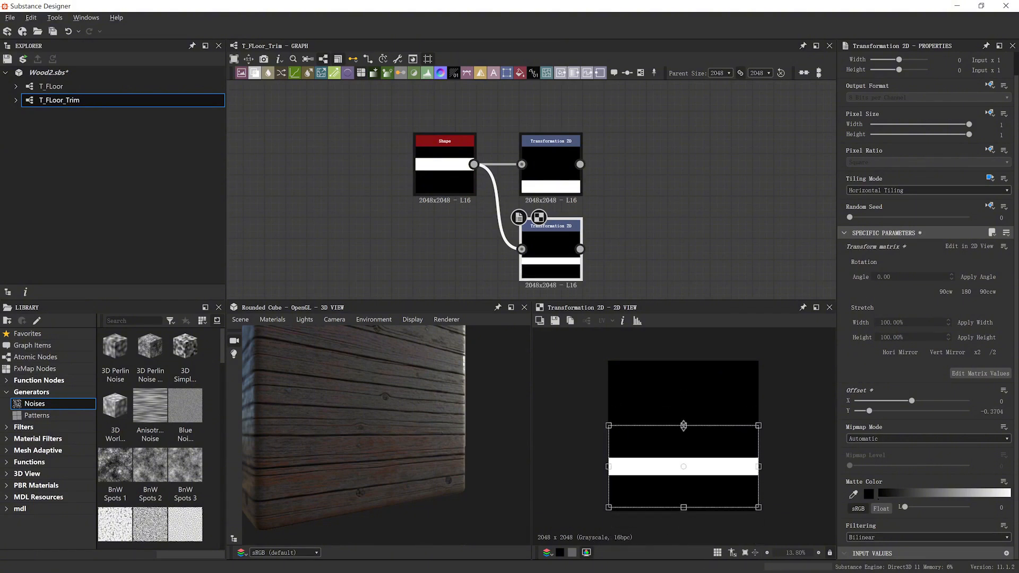
Add a Blend node combining the first Transformation 2D as foreground and its duplicate as background, using the Max (Lighten) blending mode
click(695, 202)
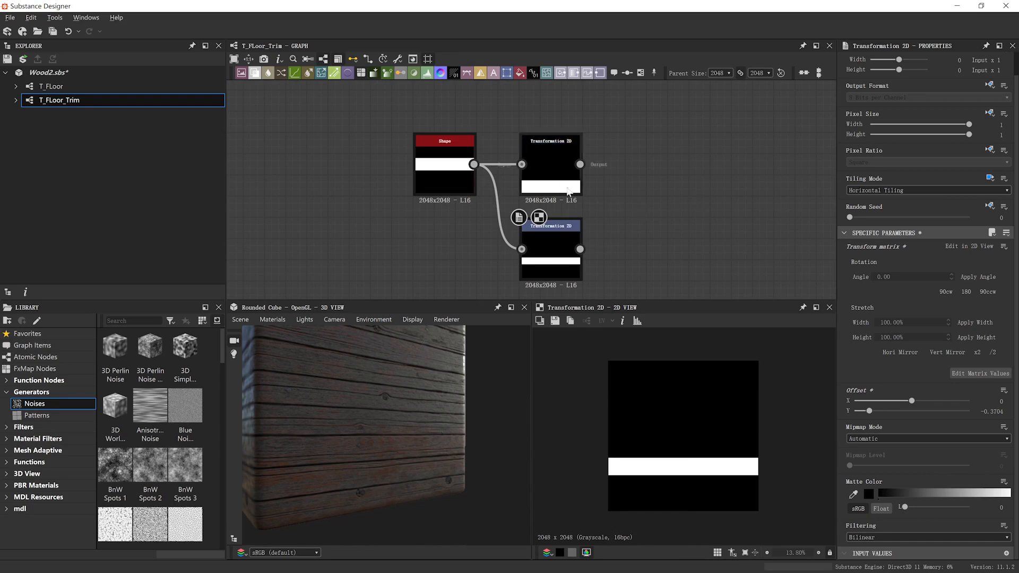
key(space)
click(696, 255)
drag(580, 164, 580, 249)
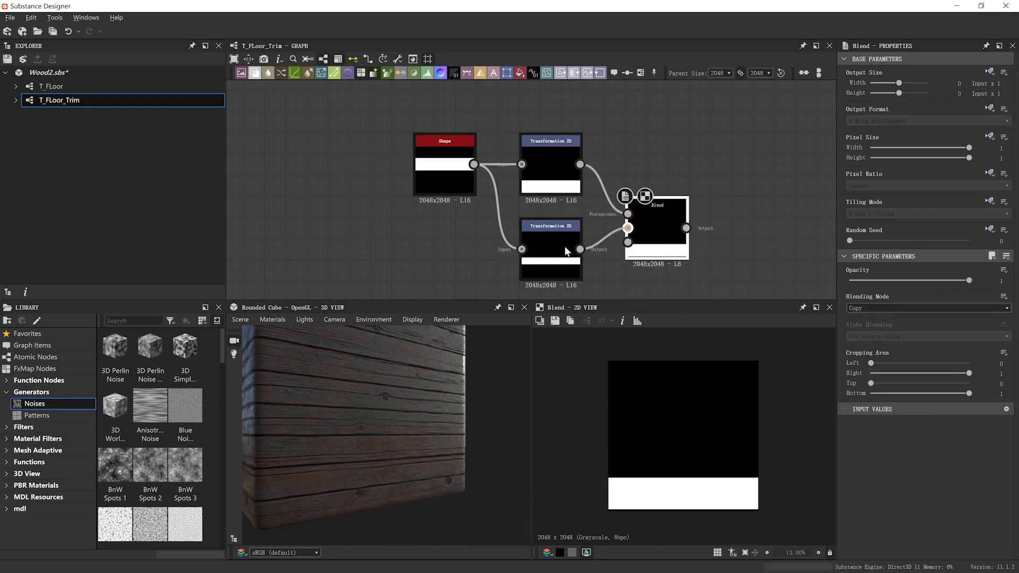
click(857, 309)
scroll(855, 350, down, 1)
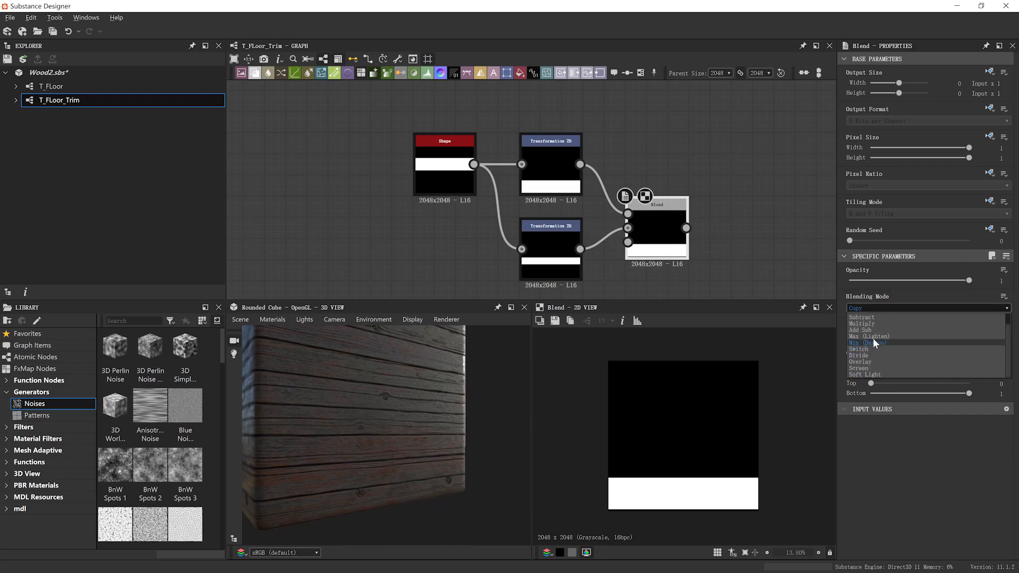
click(874, 336)
scroll(697, 472, up, 2)
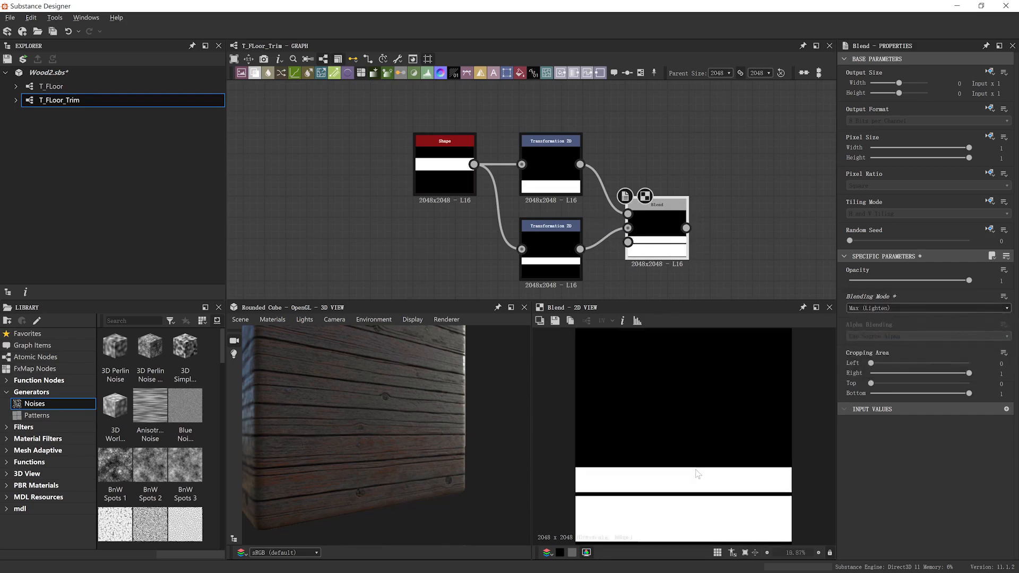
Thicken the second strip and position it just above the bottom one with a narrow gap, at an Offset Y of about -0.27
click(563, 263)
scroll(706, 480, down, 2)
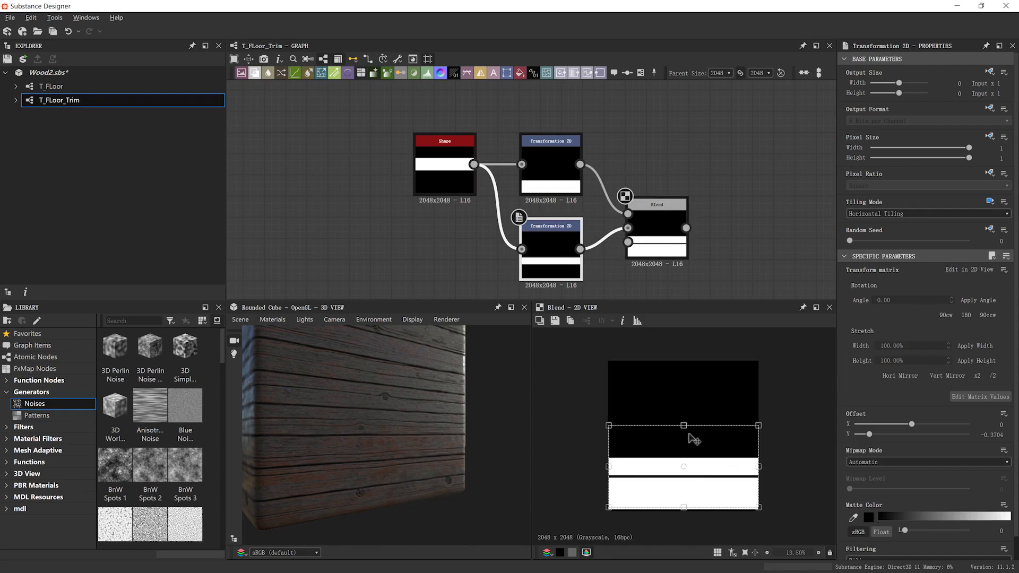
mouse_move(685, 426)
mouse_down()
mouse_move(684, 412)
mouse_move(695, 442)
mouse_up()
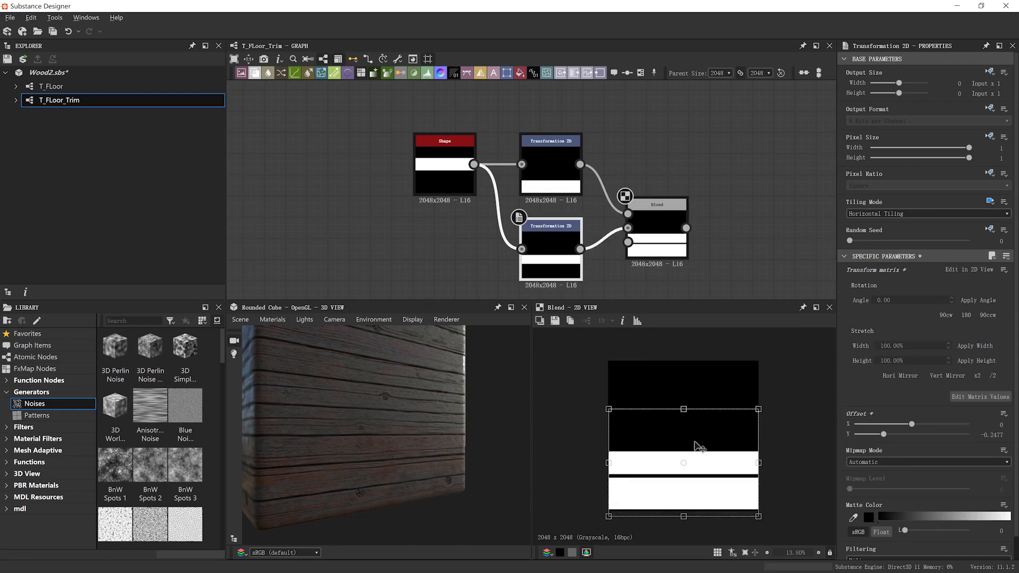
scroll(691, 491, up, 2)
scroll(690, 497, up, 1)
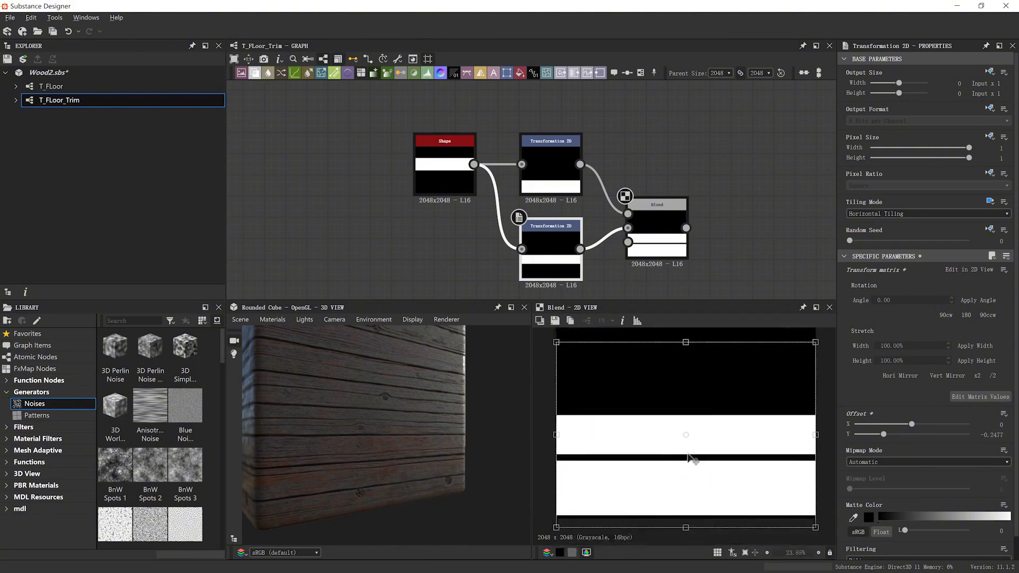
drag(716, 423, 714, 426)
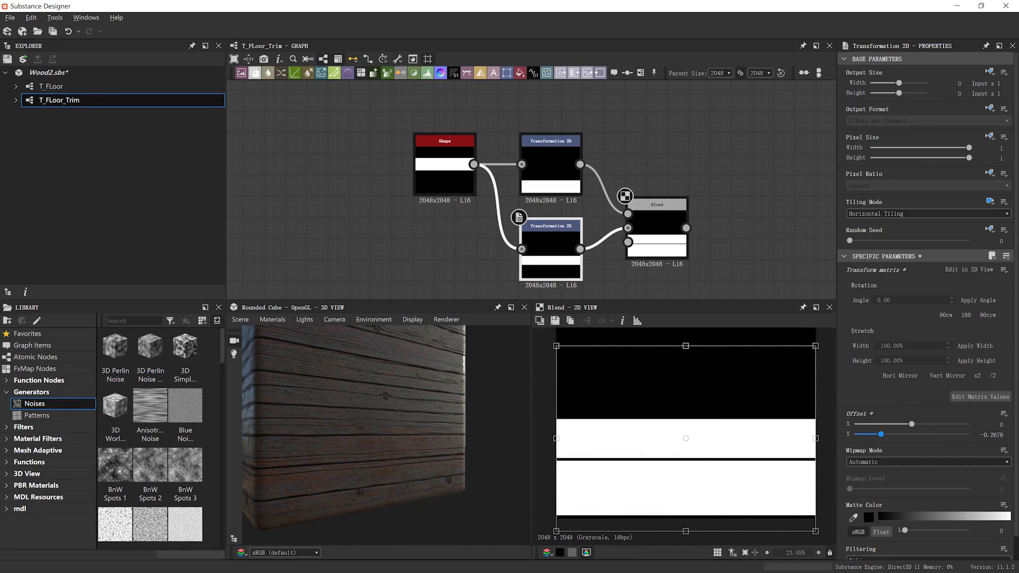
scroll(762, 432, down, 3)
scroll(591, 184, down, 1)
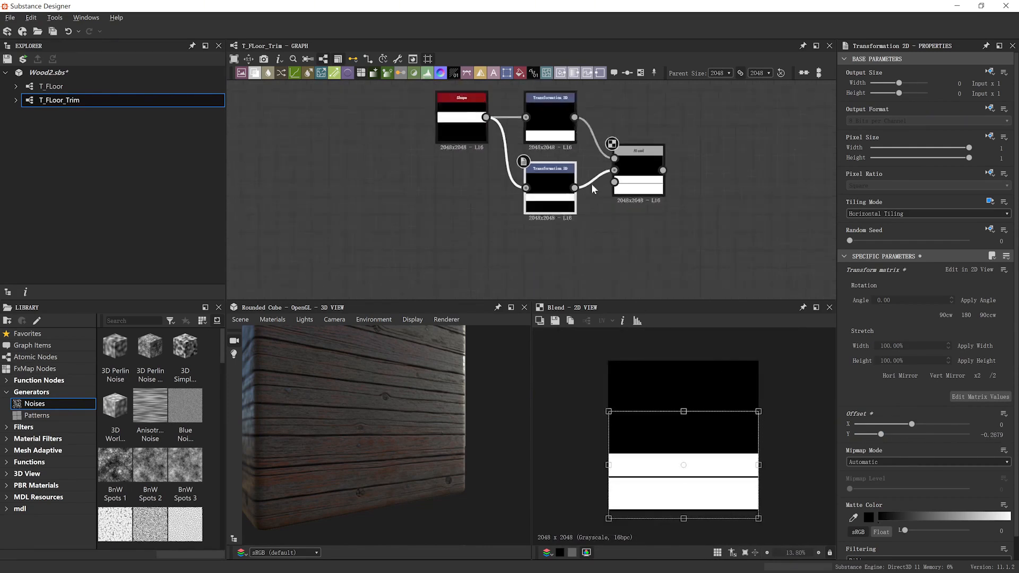
Compare the two-strip mask with the wooden beams and floor in the dojo interior reference image
scroll(610, 193, down, 2)
click(608, 200)
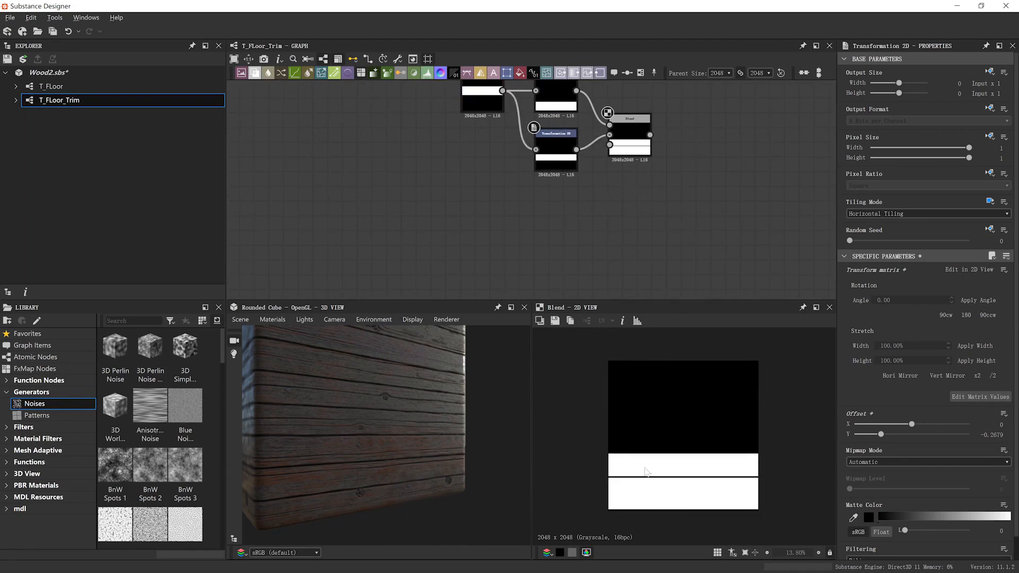
scroll(685, 484, up, 1)
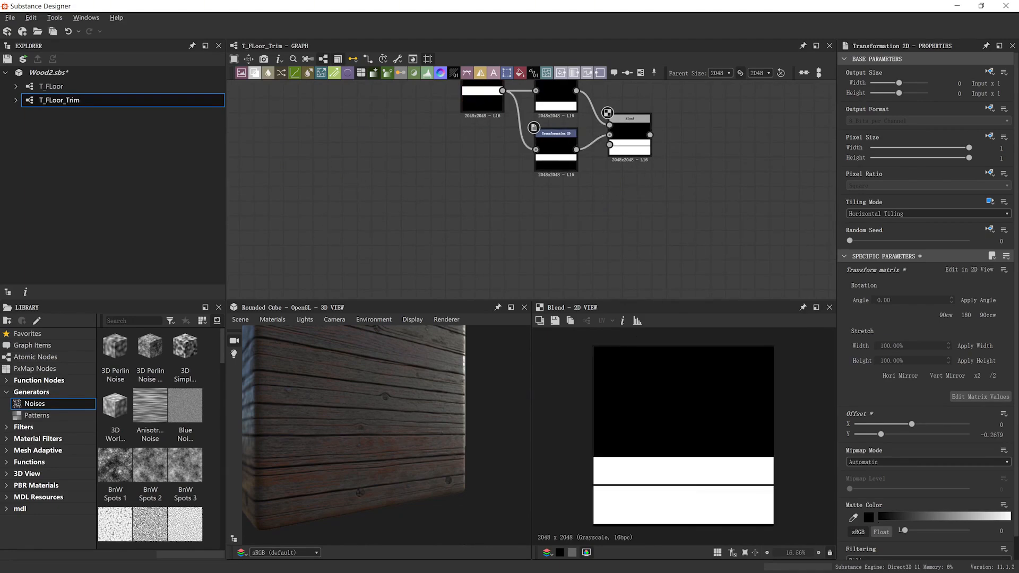
right_drag(1018, 425, 695, 338)
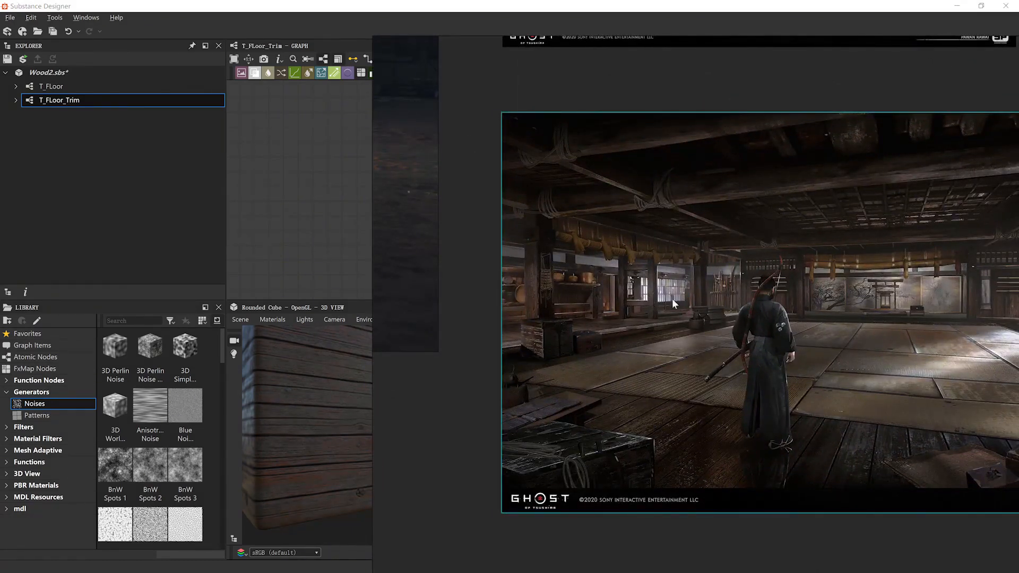
right_drag(673, 300, 1018, 318)
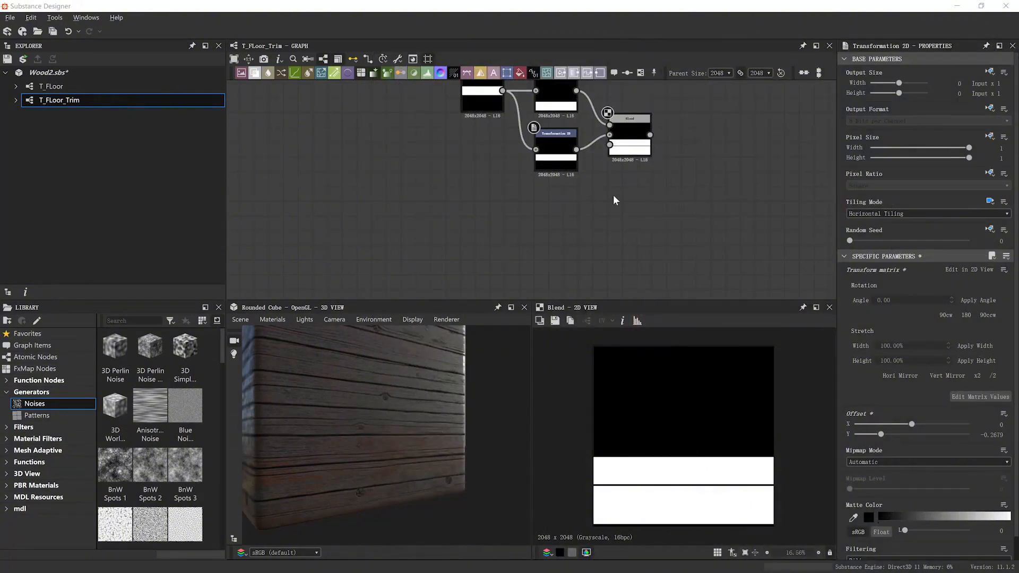
Stretch the second strip slightly taller and reposition it to an Offset Y of about -0.23, keeping a thin gap above the bottom strip
click(557, 141)
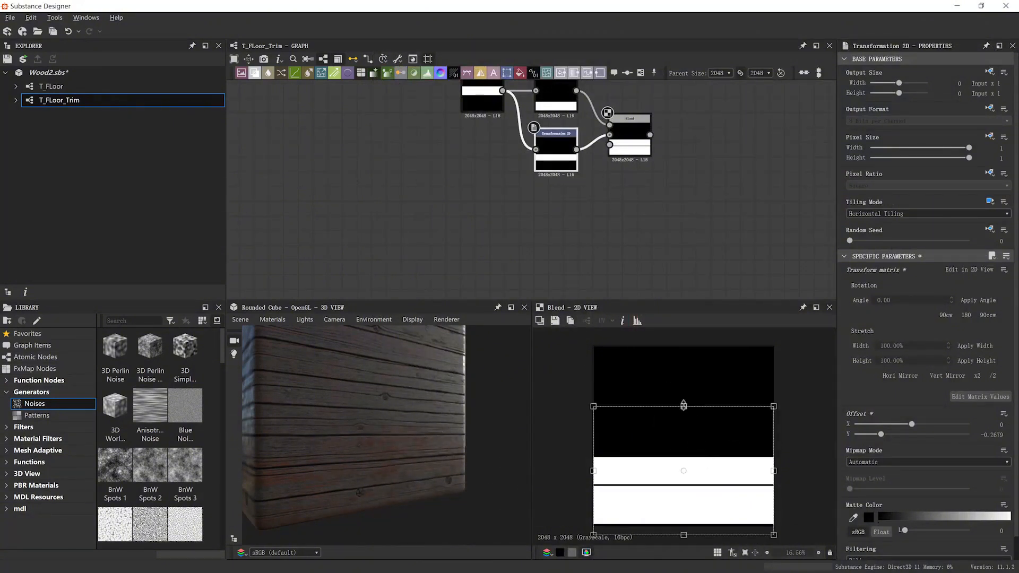
drag(684, 406, 684, 398)
key(ctrl+z)
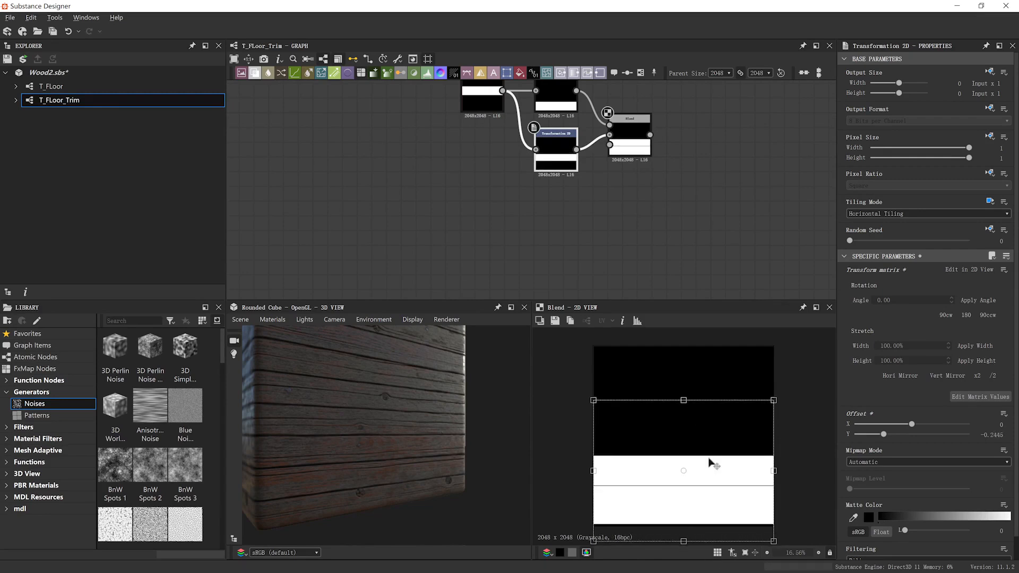
click(712, 283)
Duplicate the second strip's Transformation 2D node with its Shape connection and place the copy below it
middle_drag(658, 223, 663, 241)
scroll(663, 240, down, 1)
scroll(629, 219, up, 1)
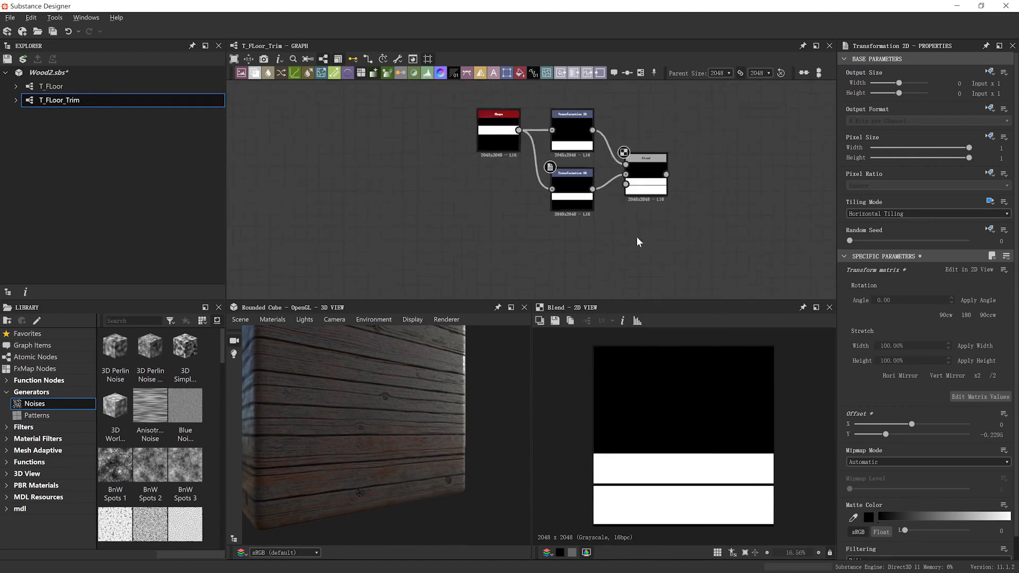
click(562, 197)
key(ctrl+d)
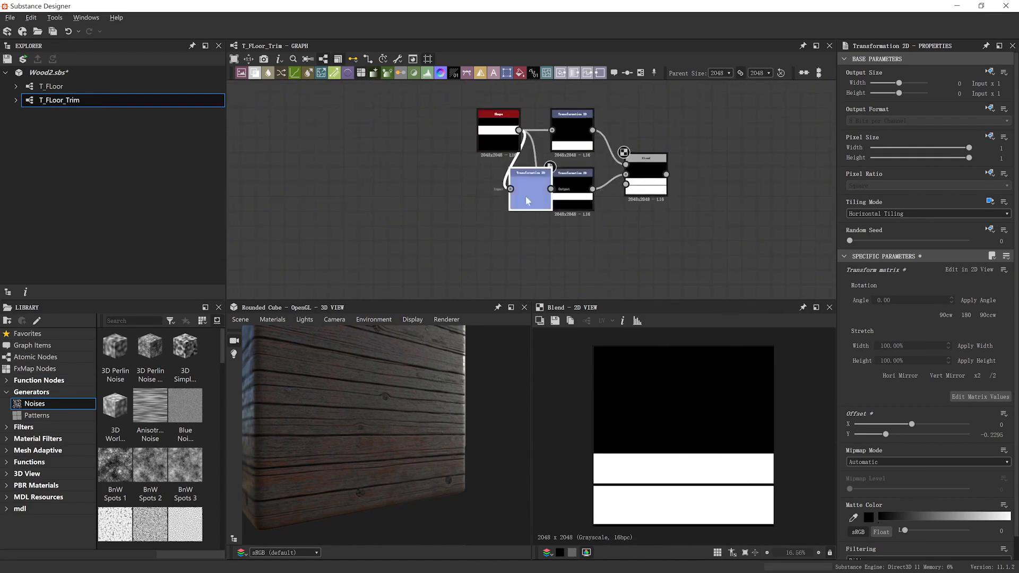
drag(526, 200, 566, 262)
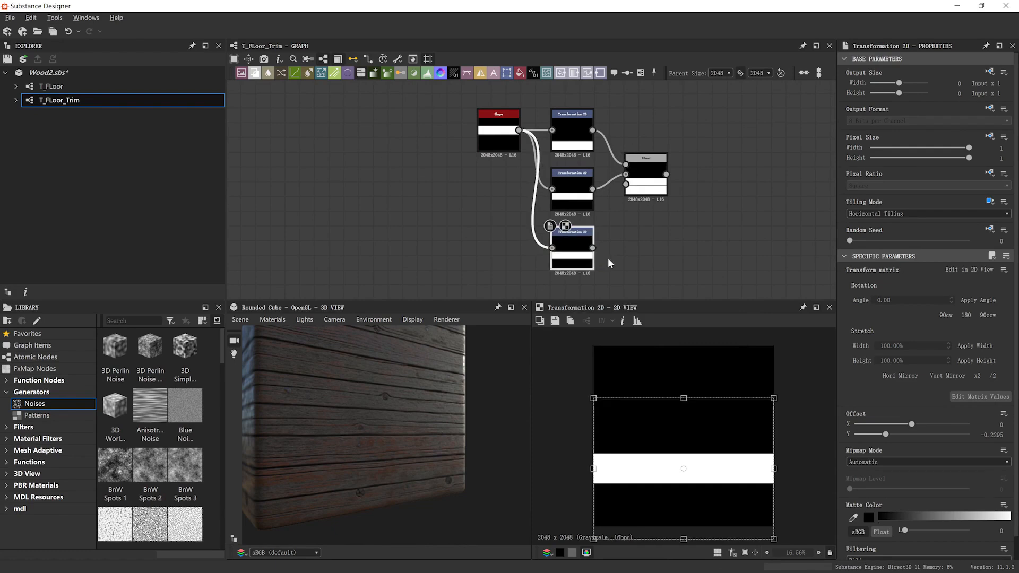
Add a second Blend node merging the first Blend's output with the third Transformation 2D, using Max (Lighten) blending
key(space)
click(724, 233)
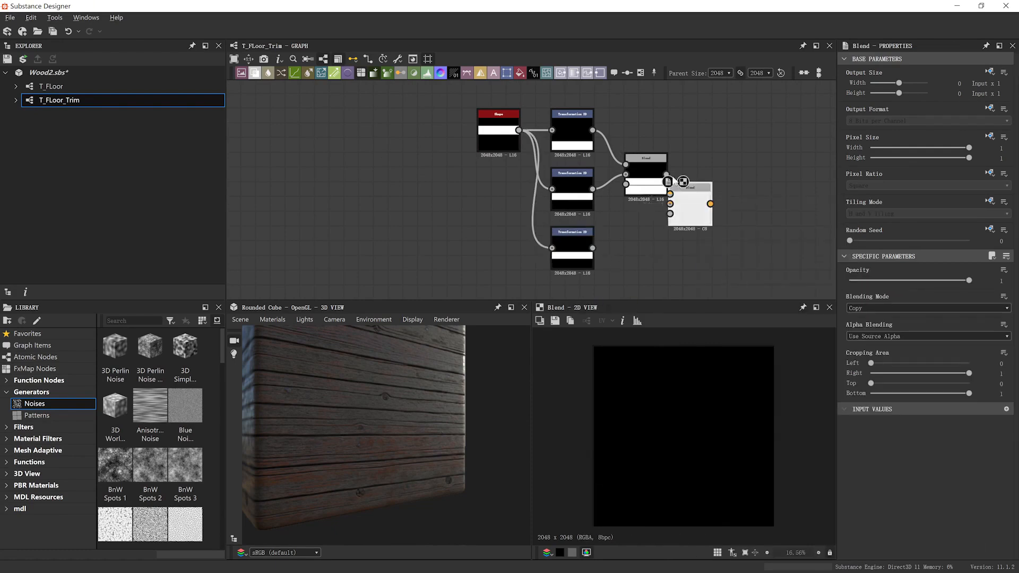
drag(691, 202, 712, 209)
drag(667, 175, 593, 248)
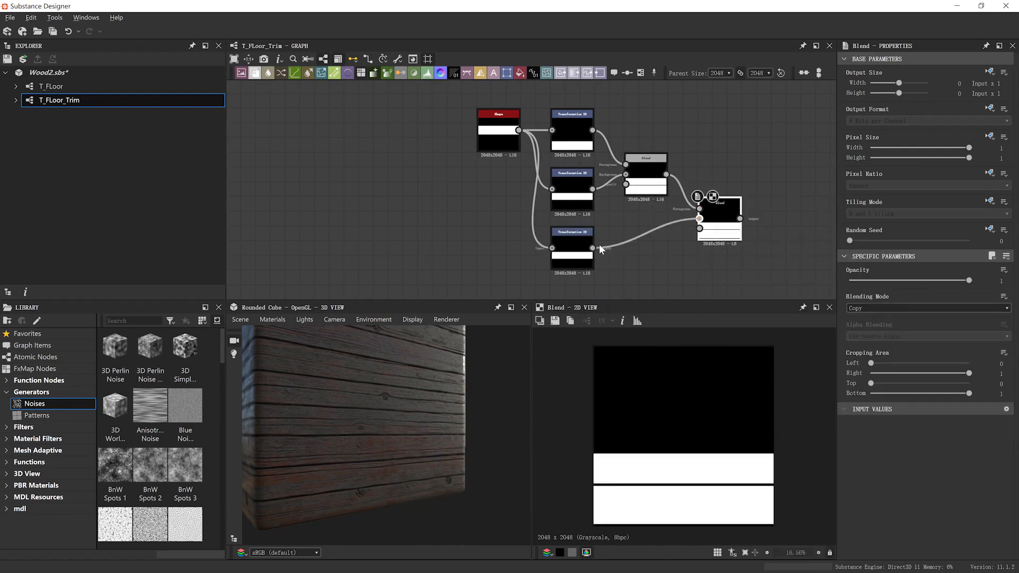
click(858, 308)
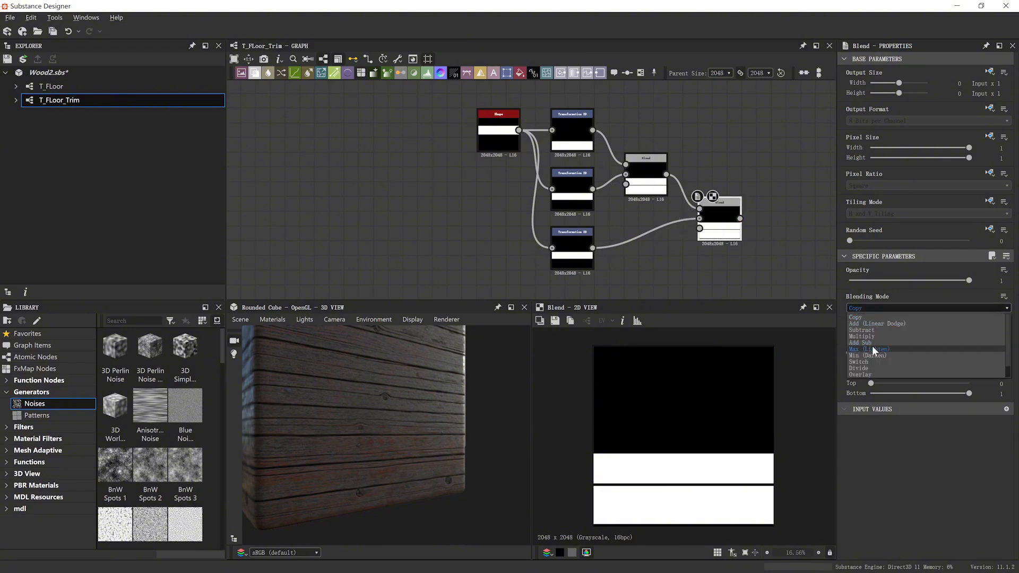
click(871, 350)
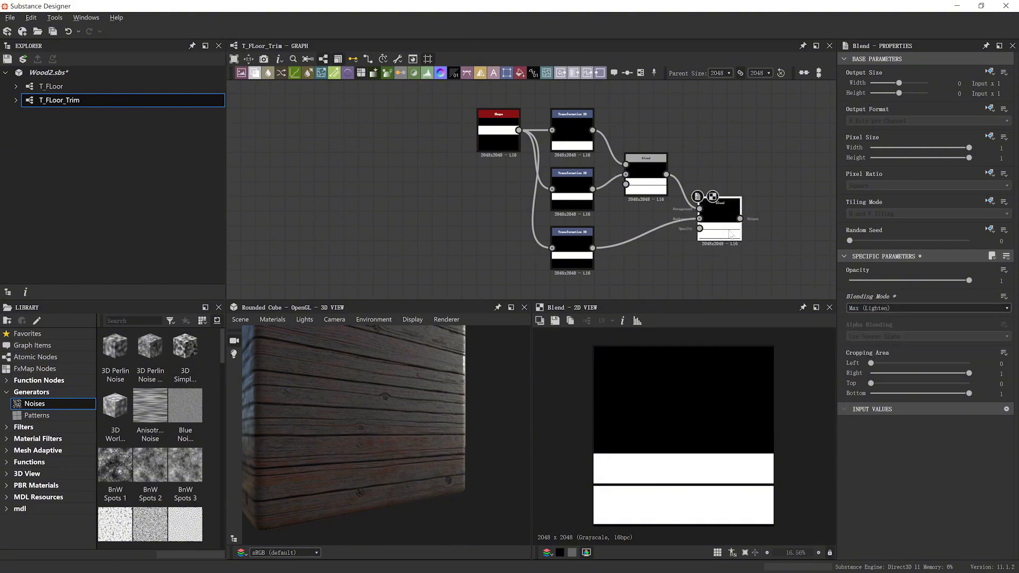
Move the third strip above the other two, squash it thinner, and set it close to the second strip at an Offset Y of about -0.05
click(579, 266)
drag(694, 457, 695, 409)
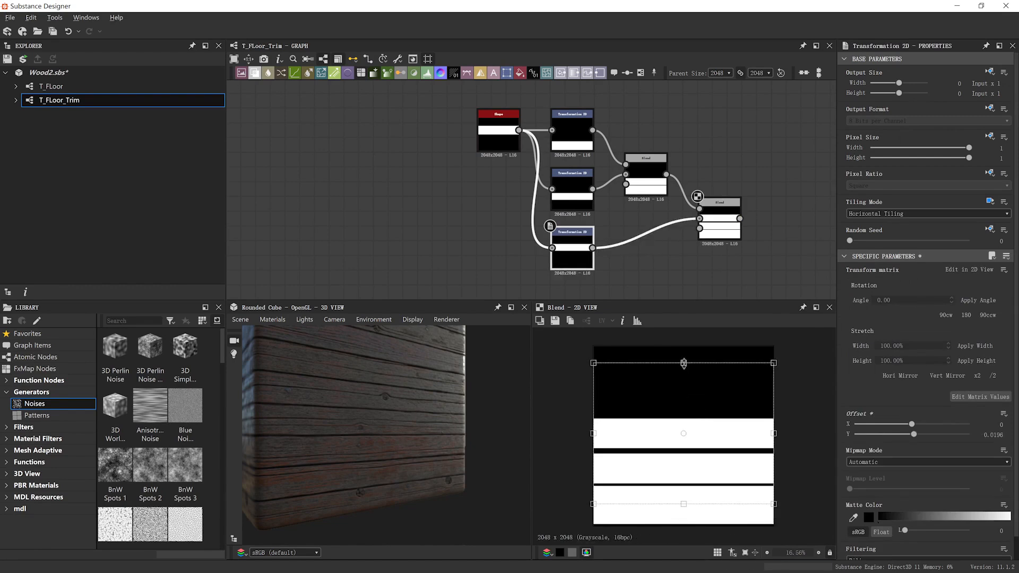
drag(683, 363, 683, 385)
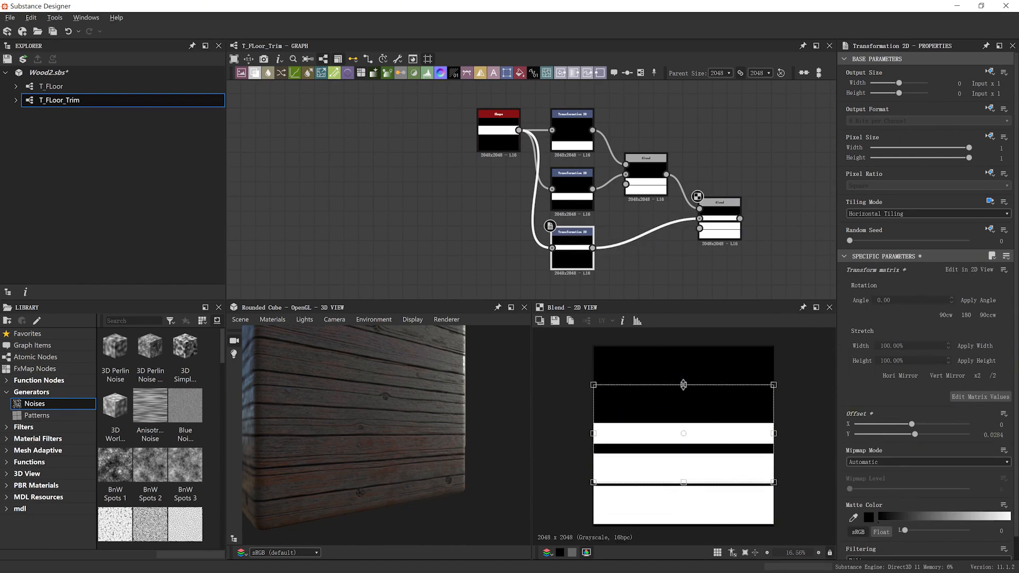
drag(718, 426, 719, 435)
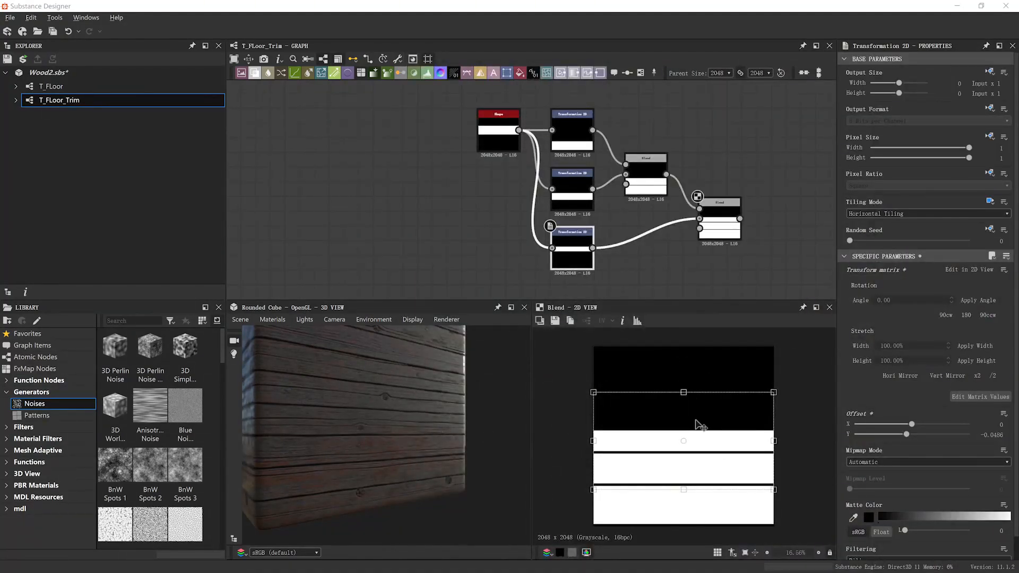
scroll(697, 424, up, 1)
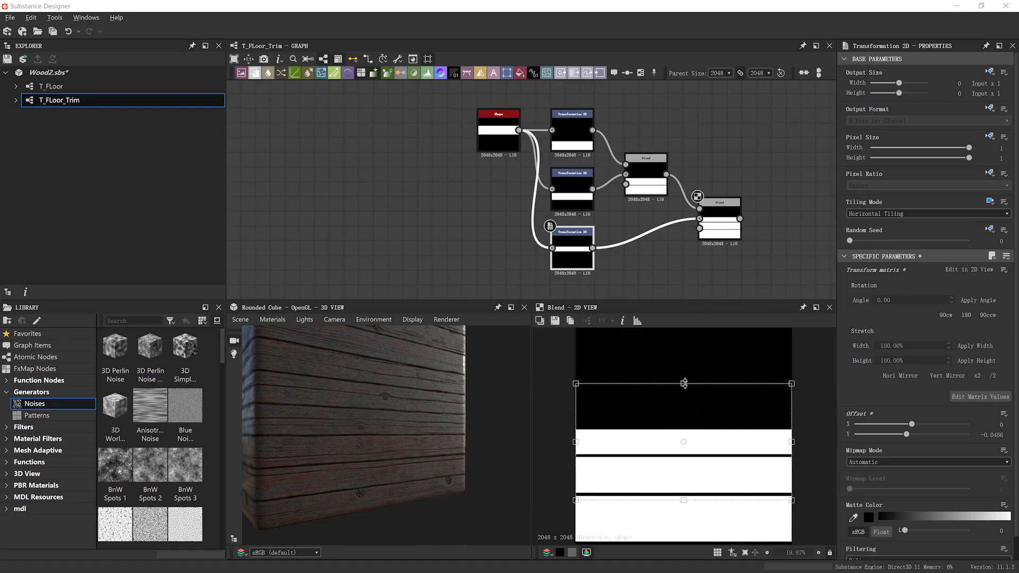
Stretch the third strip slightly taller and reposition it to an Offset Y of about -0.03, just above the second strip
drag(684, 382, 683, 375)
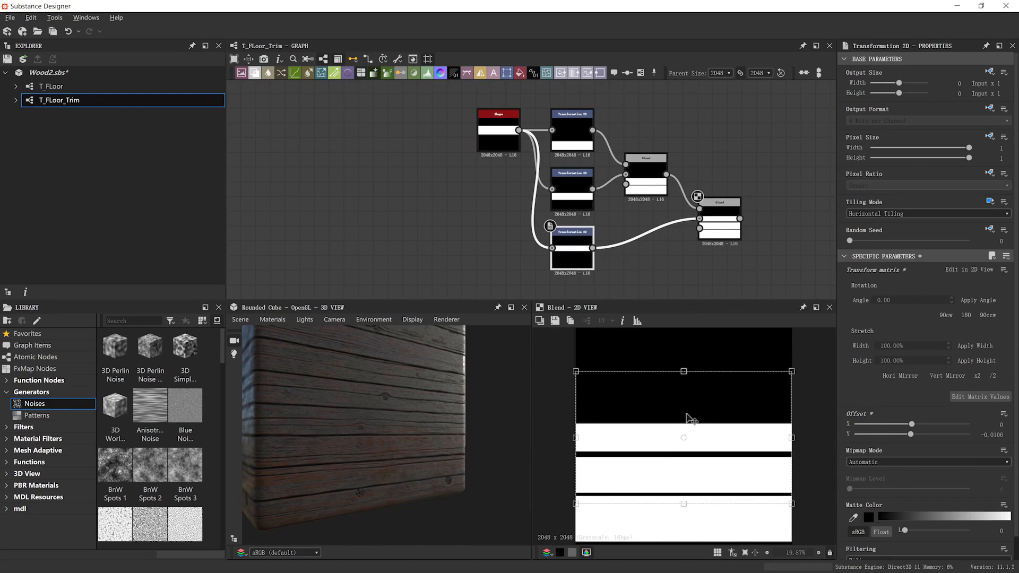
drag(689, 422, 690, 422)
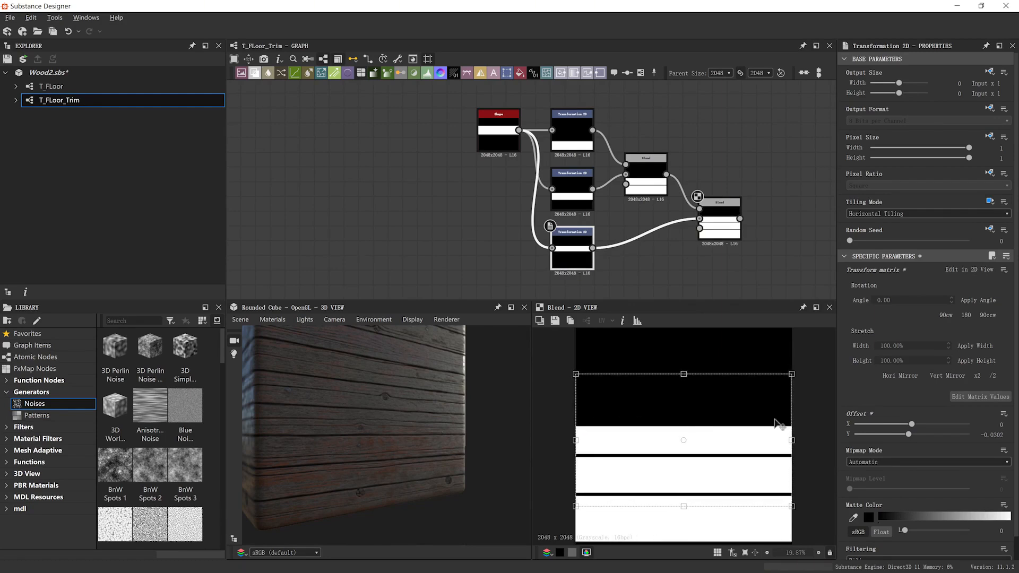
scroll(684, 439, down, 2)
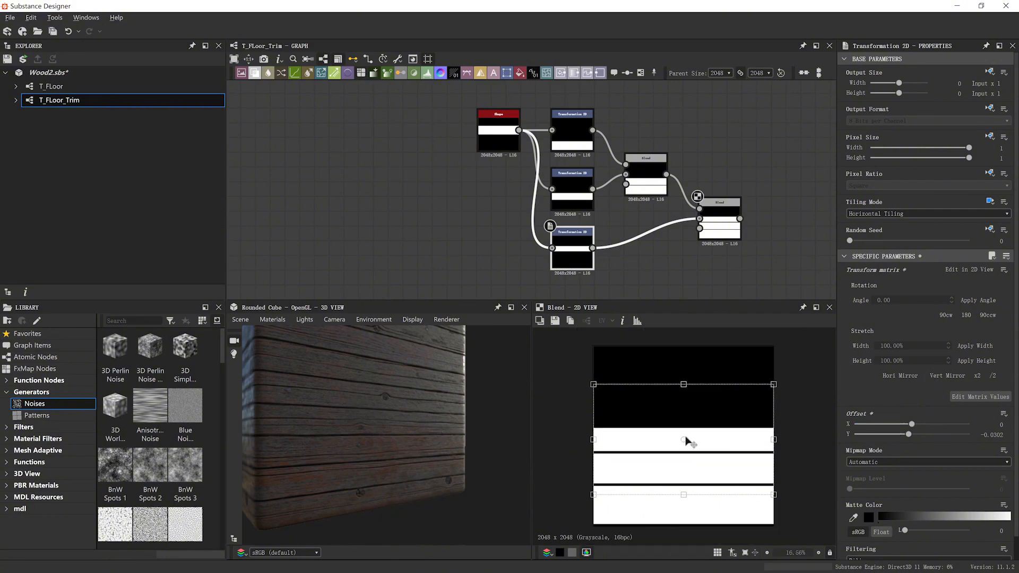
Check the dojo reference, stretch the third strip a little taller, and set it at an Offset Y of about -0.016
right_drag(1018, 373, 756, 353)
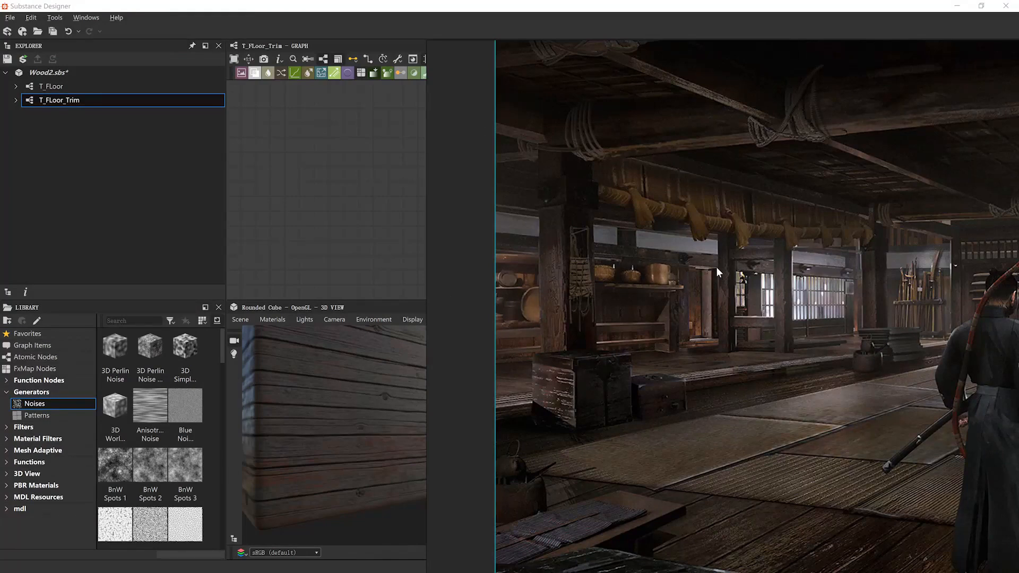
right_drag(715, 267, 1018, 265)
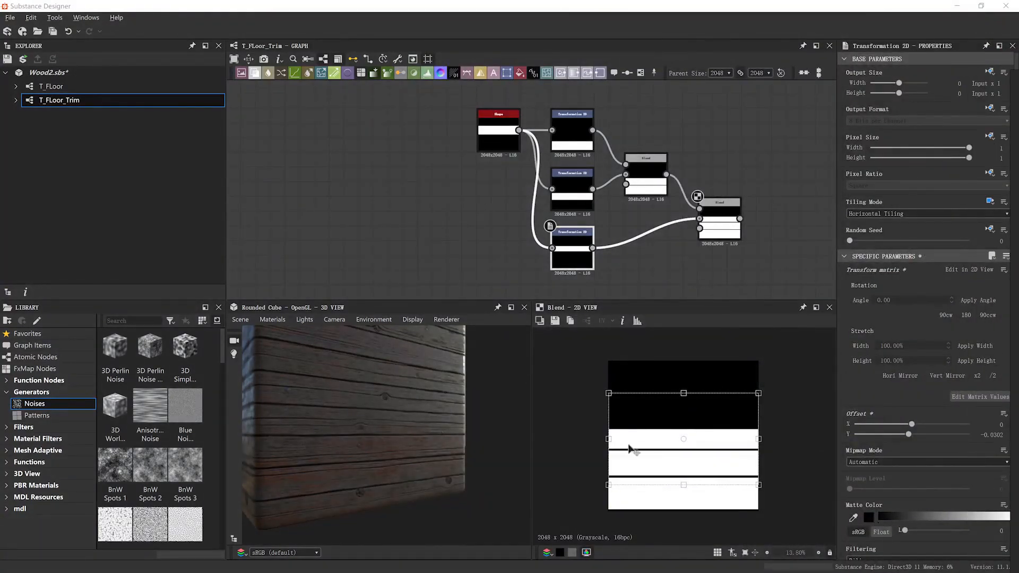
scroll(682, 425, up, 2)
drag(684, 374, 684, 354)
drag(687, 409, 689, 406)
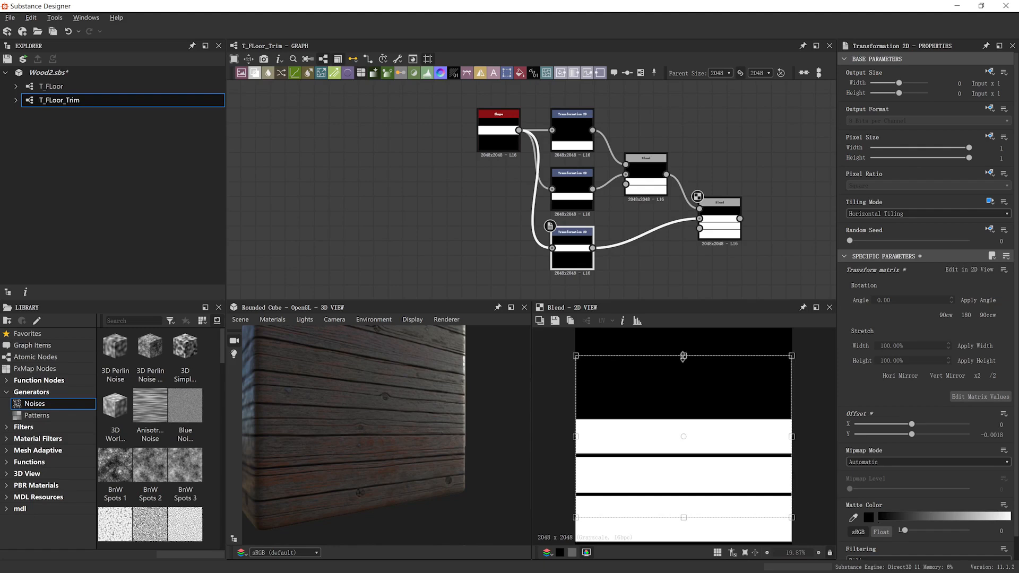
drag(683, 356, 684, 362)
drag(703, 420, 703, 423)
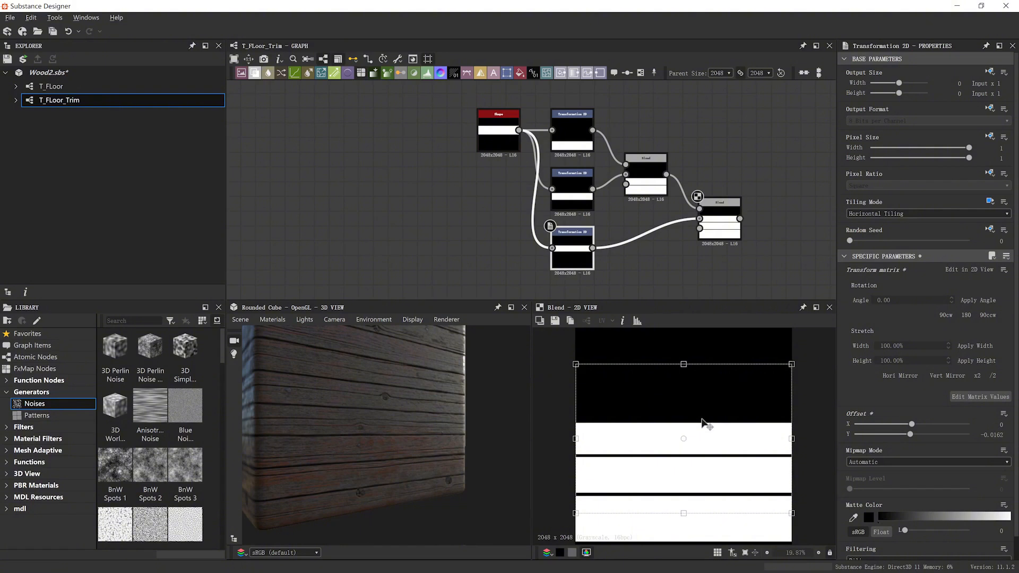
Lower the second strip to an Offset Y of about -0.244, leaving only a hairline gap above the bottom strip
middle_drag(682, 265, 642, 207)
scroll(641, 206, down, 2)
click(586, 238)
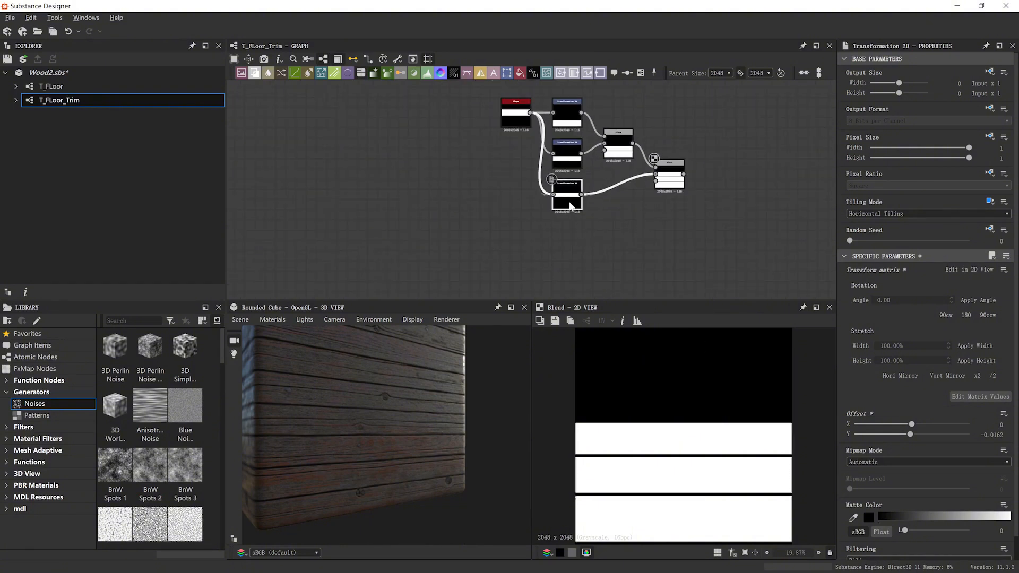
click(569, 206)
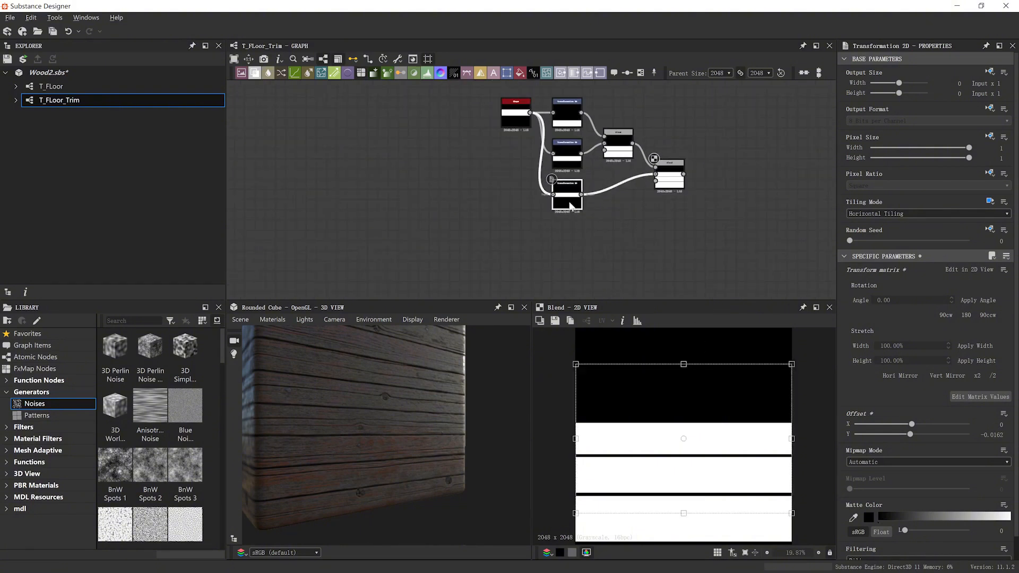
click(572, 150)
scroll(682, 504, up, 3)
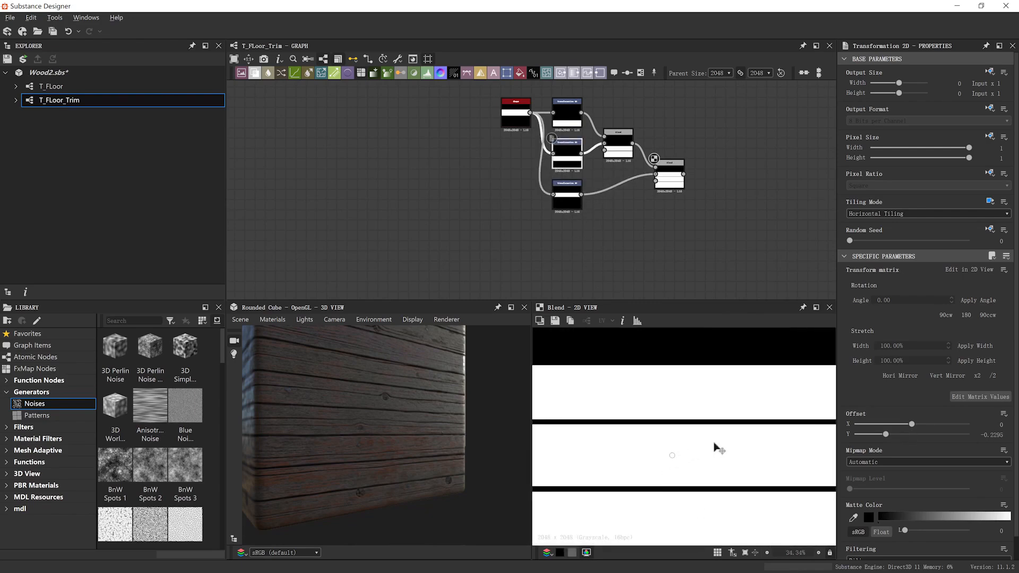
drag(718, 448, 715, 447)
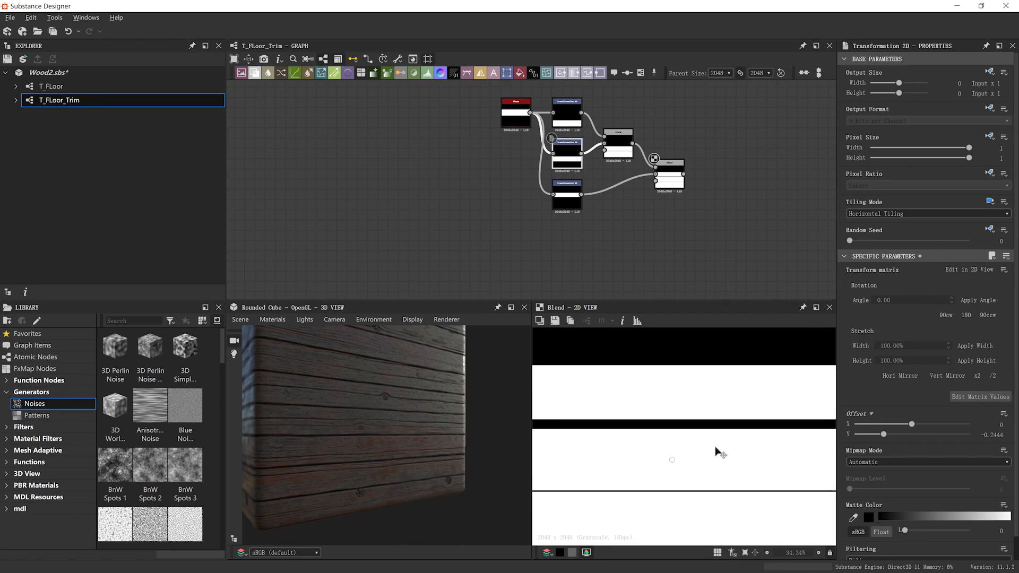
click(566, 114)
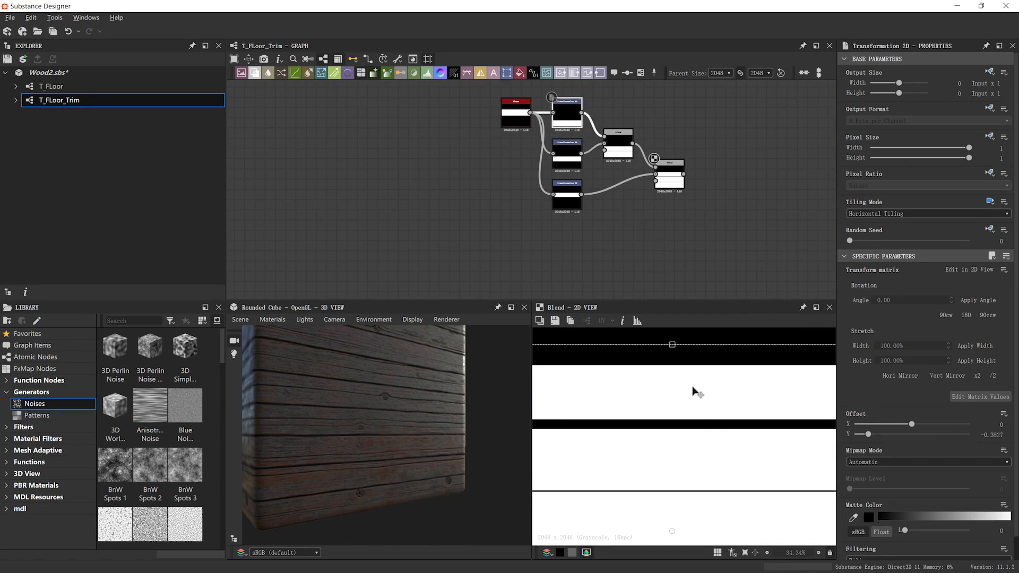
drag(694, 386, 694, 388)
key(ctrl+z)
Lower the third strip to an Offset Y of about -0.047, leaving only a hairline gap above the second strip
click(574, 207)
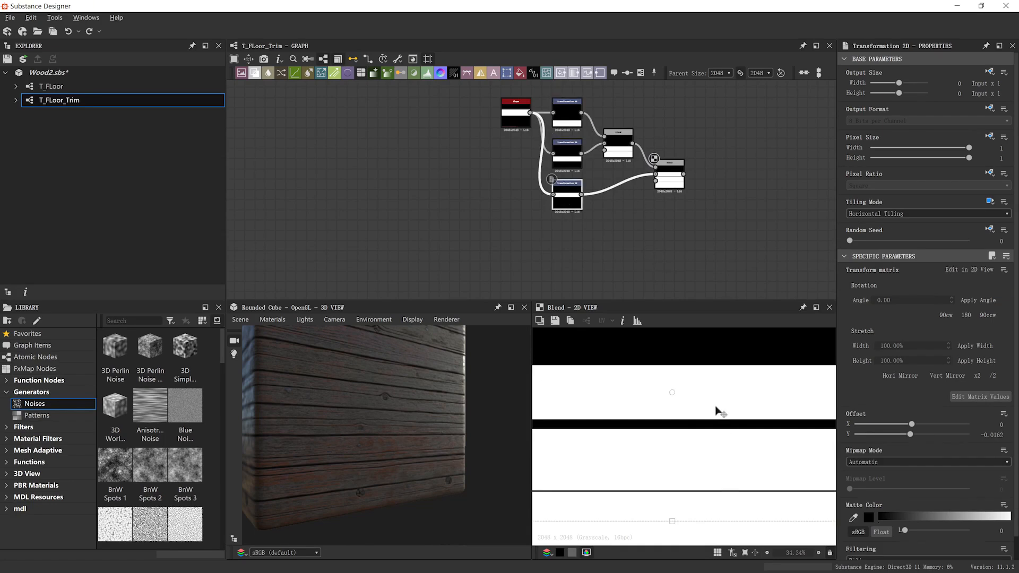
drag(716, 401, 716, 410)
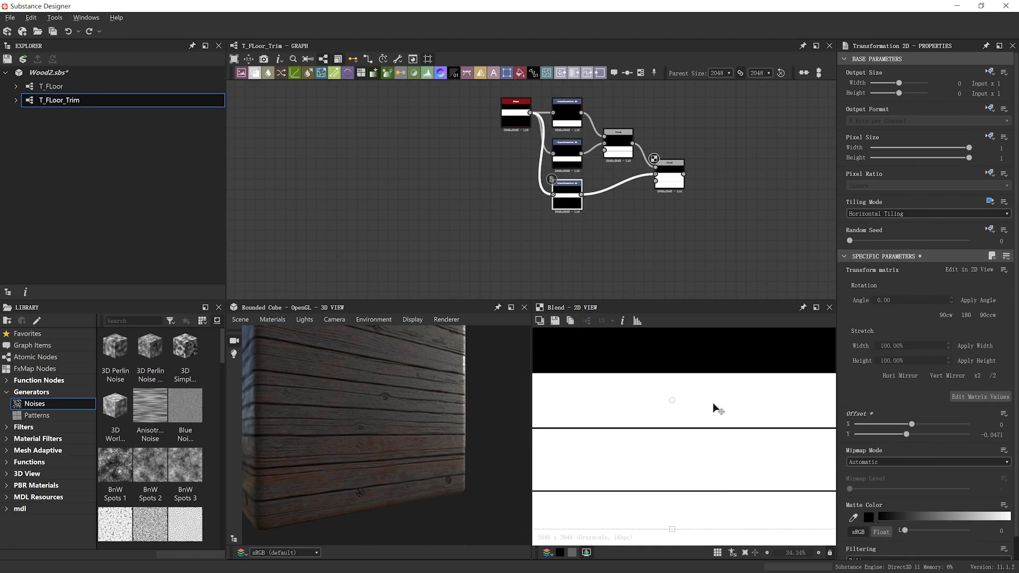
scroll(713, 405, down, 4)
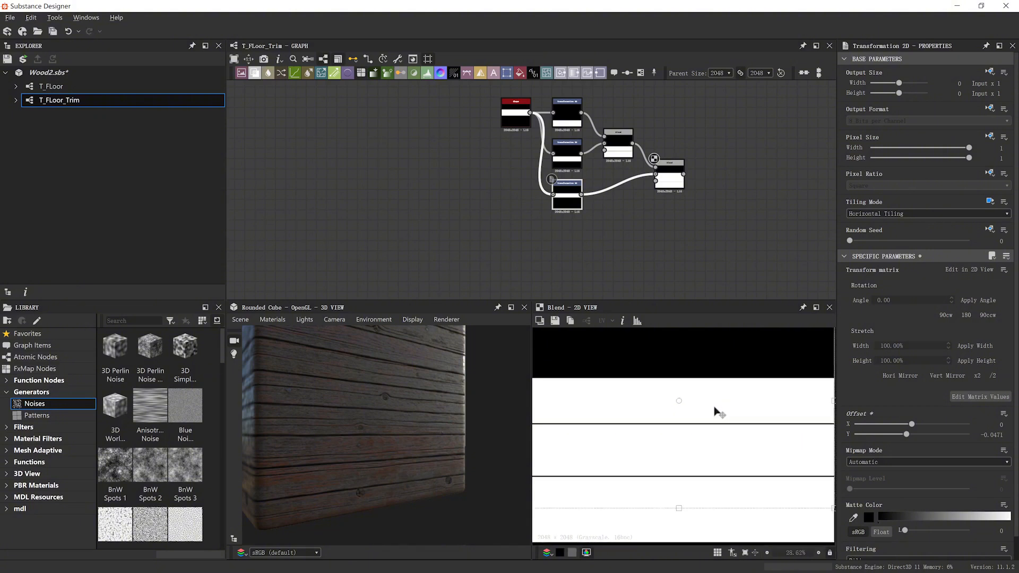
click(743, 286)
scroll(712, 509, up, 3)
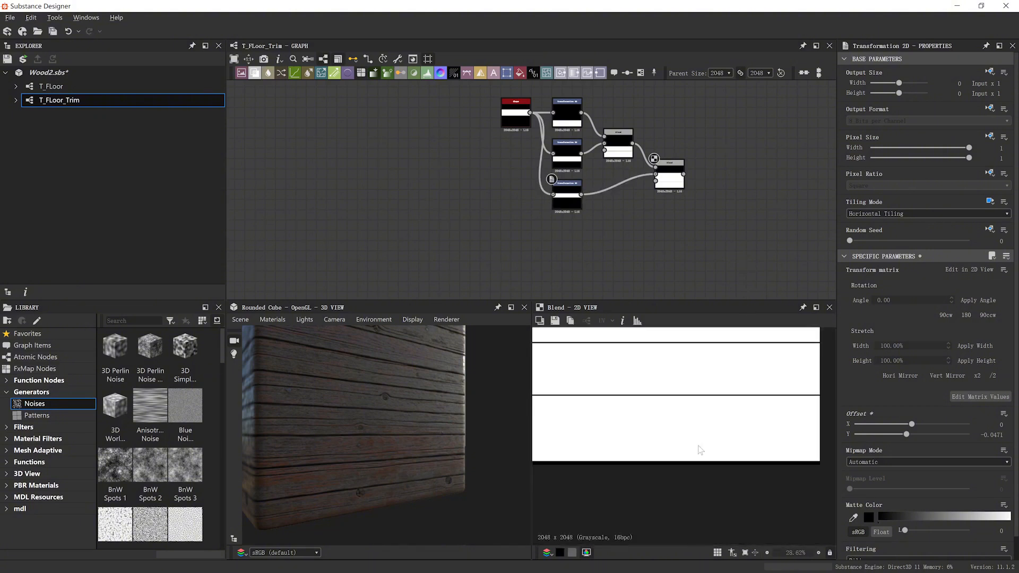
scroll(687, 466, down, 2)
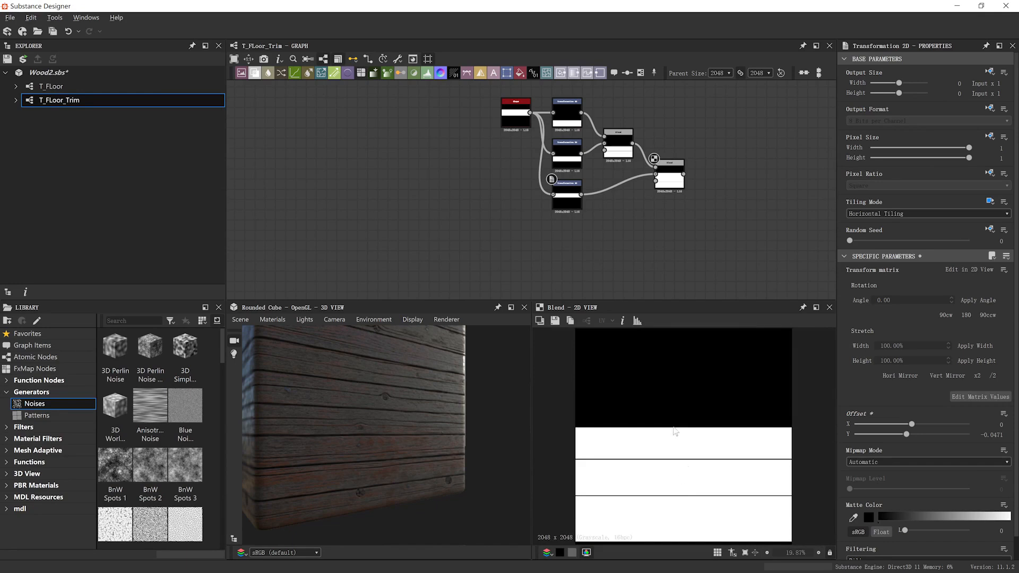
scroll(696, 516, up, 2)
scroll(690, 480, down, 1)
scroll(688, 457, up, 1)
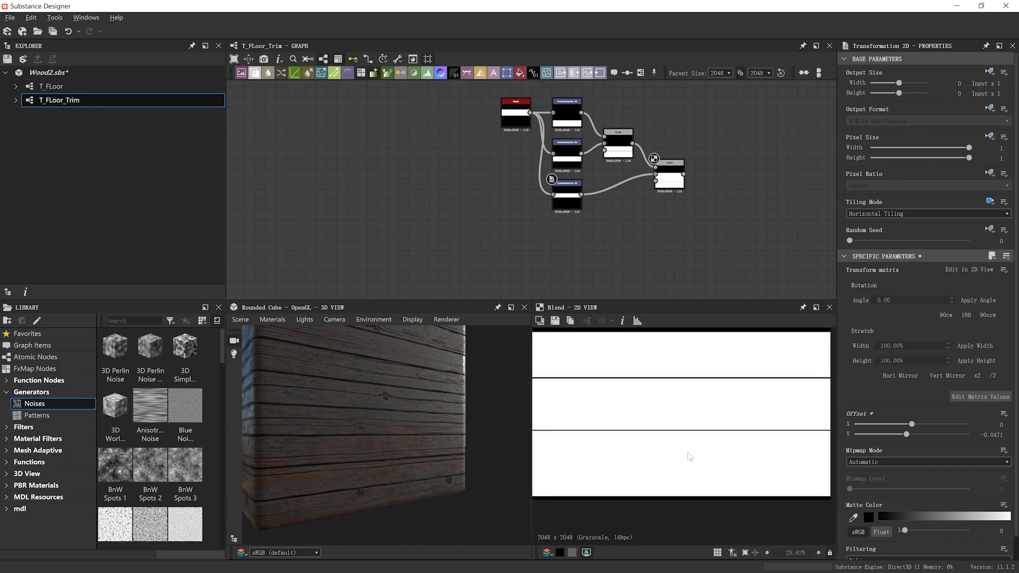
Add a Bevel node after the second Blend and set its Distance to -0.05
click(670, 180)
key(space)
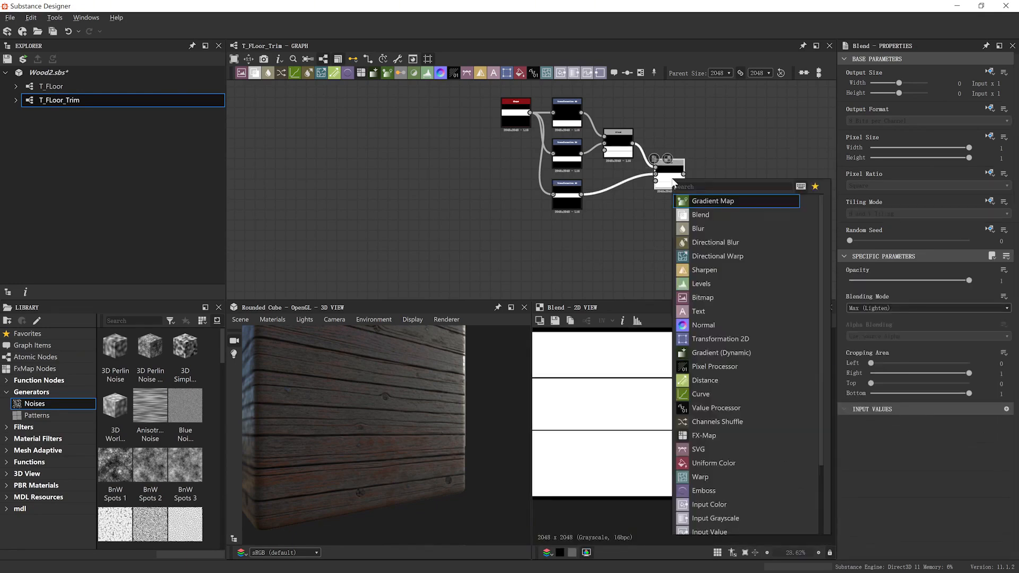
text(be)
click(699, 201)
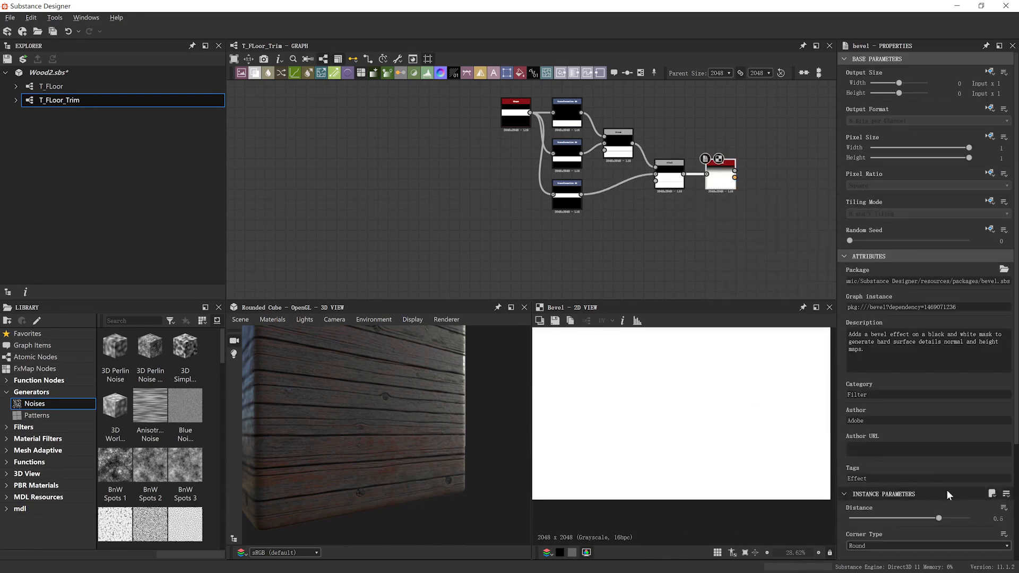
drag(934, 523, 907, 522)
Examine the bevelled edges and the gaps between the strips at close and wide zoom
scroll(653, 432, up, 3)
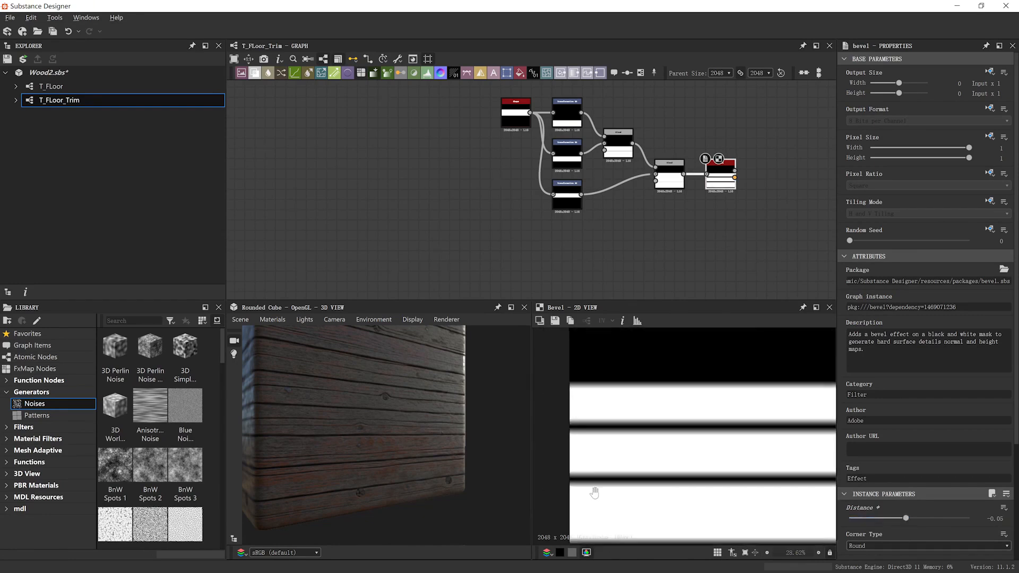
scroll(645, 434, up, 2)
scroll(689, 434, down, 5)
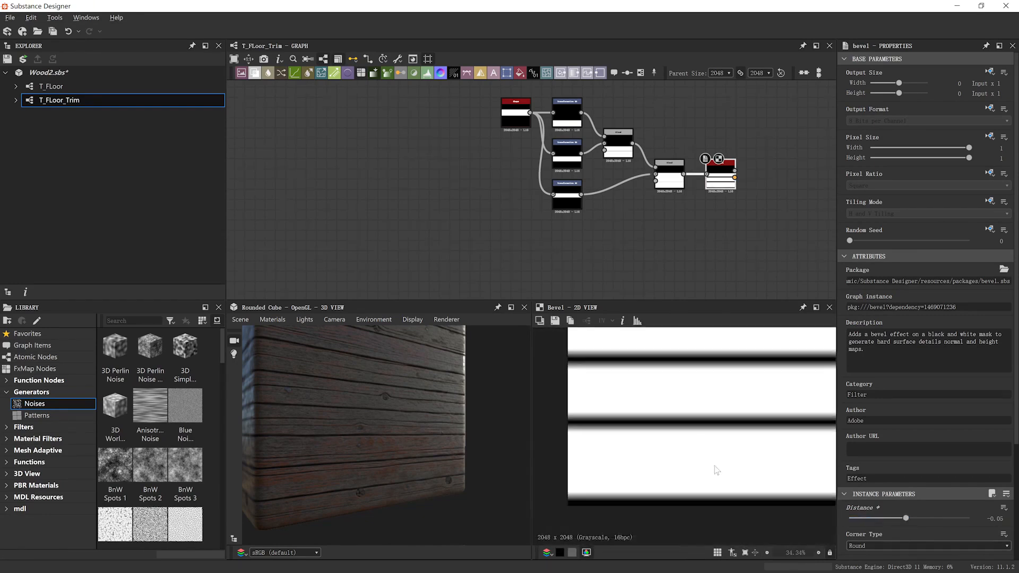
middle_drag(715, 468, 674, 460)
scroll(759, 475, up, 4)
scroll(745, 469, down, 2)
scroll(746, 471, down, 1)
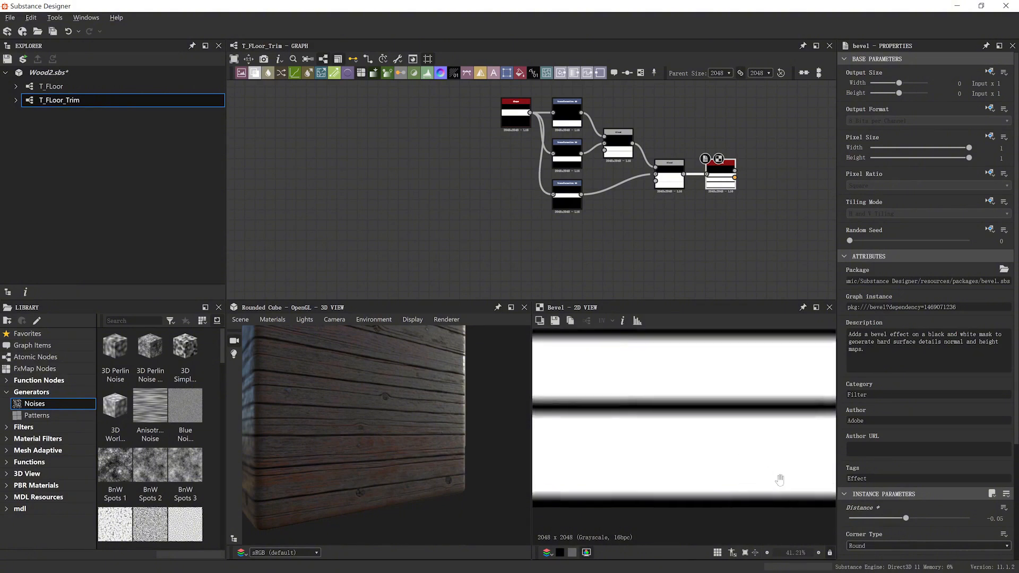
scroll(787, 489, down, 1)
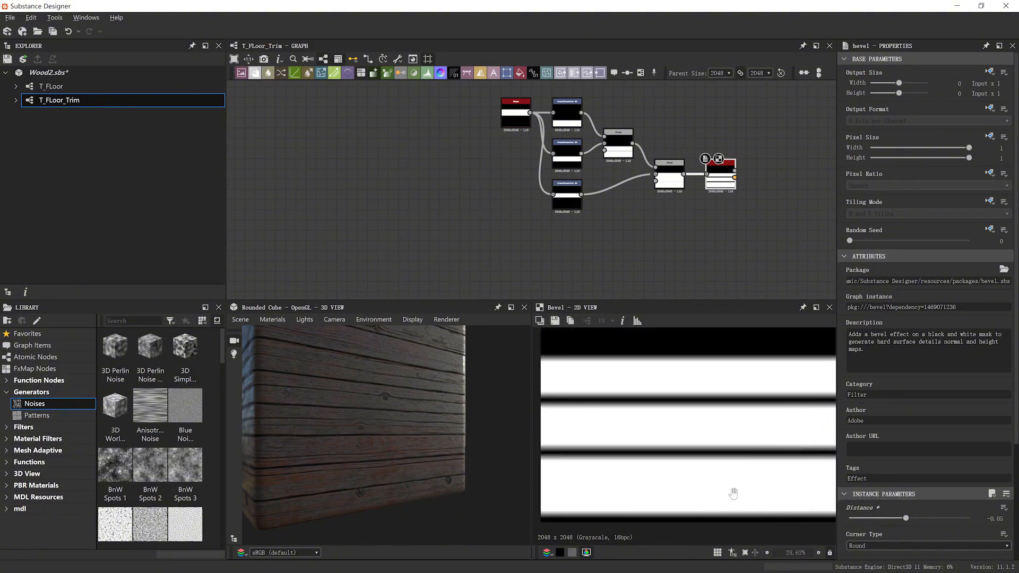
drag(907, 518, 906, 518)
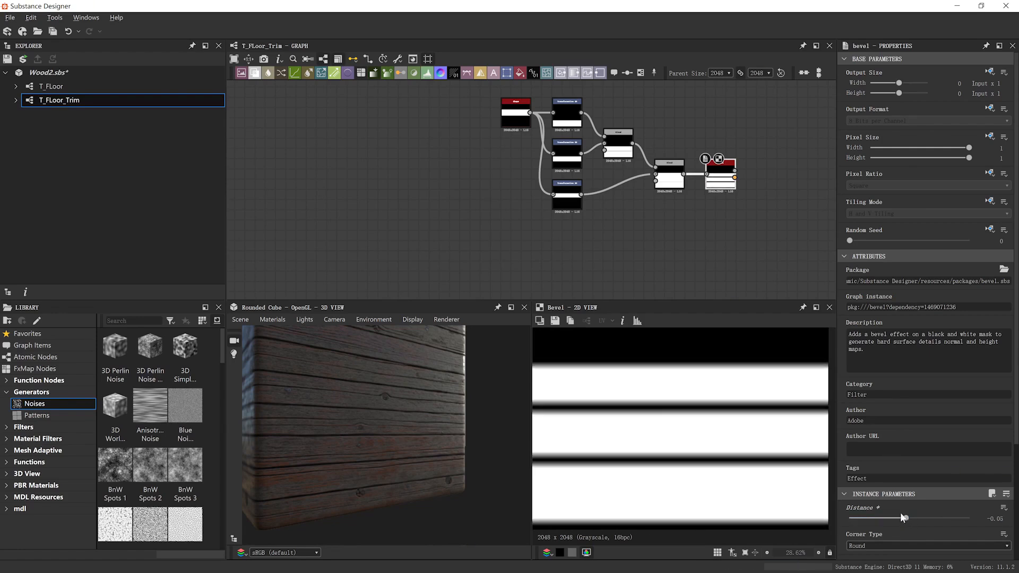
scroll(712, 414, down, 1)
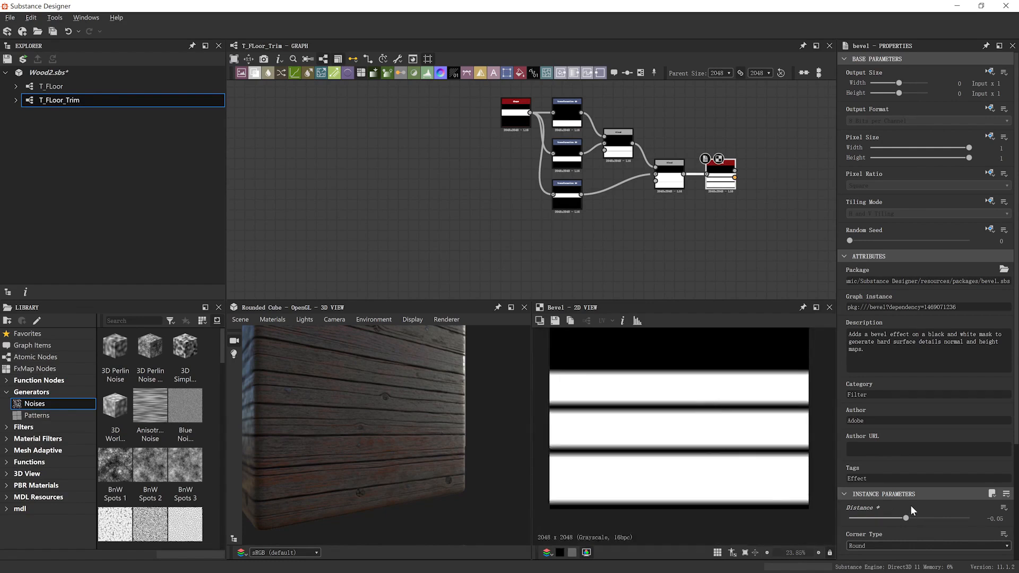
scroll(673, 463, up, 2)
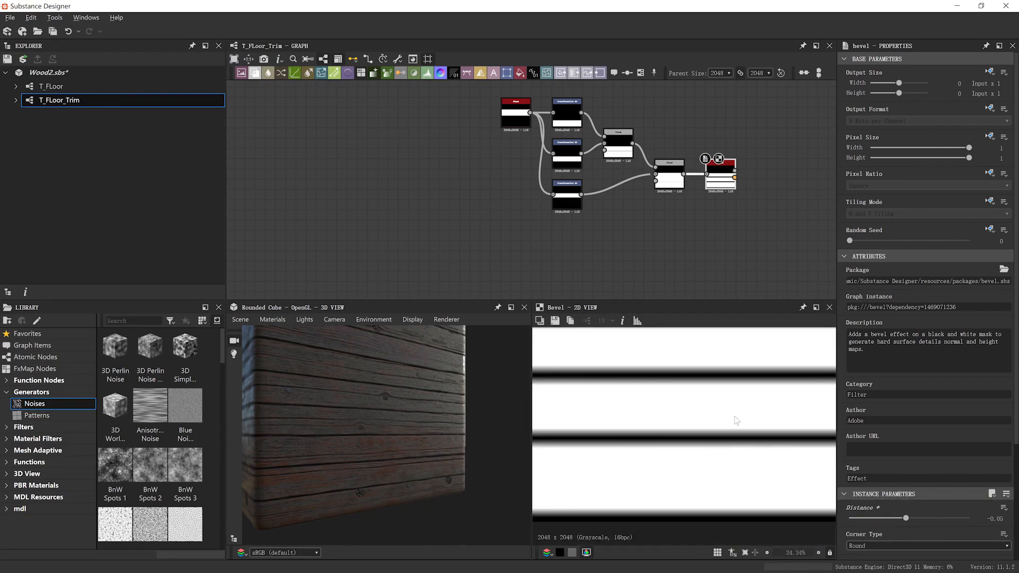
Display the Bevel node's height output and compare its edge falloff with the dojo reference
key(f)
double_click(651, 226)
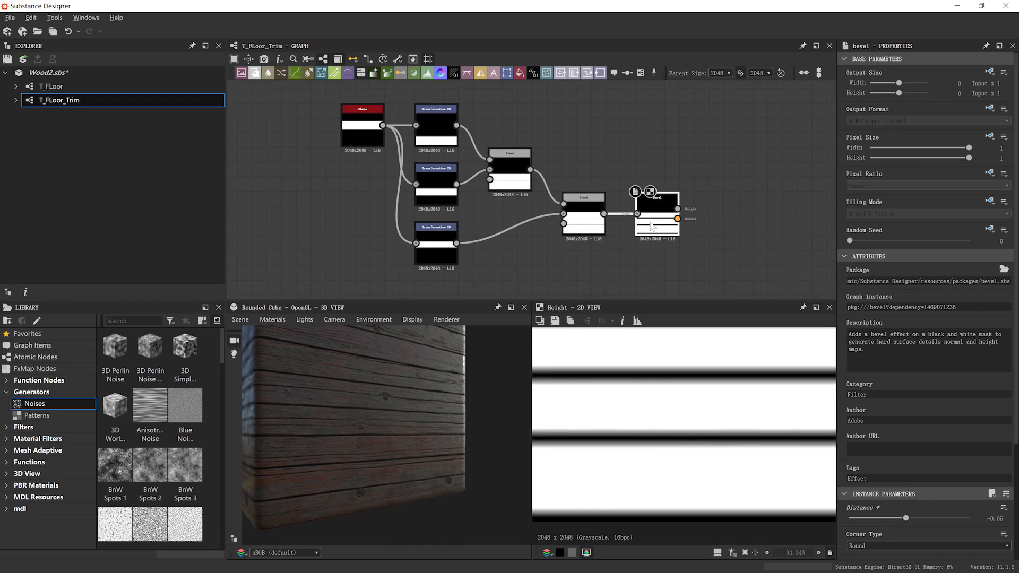
scroll(703, 446, up, 7)
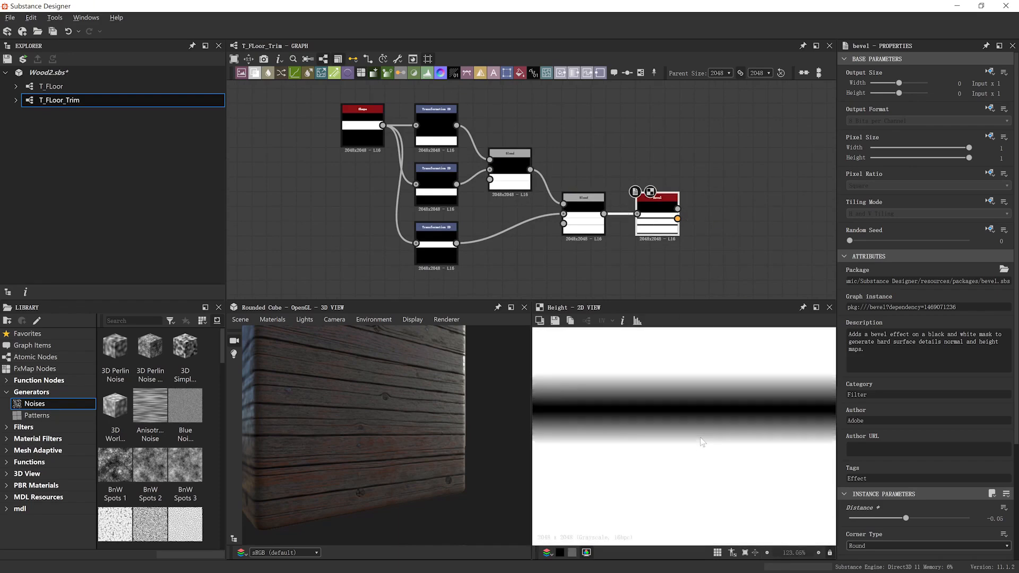
key(alt+Tab)
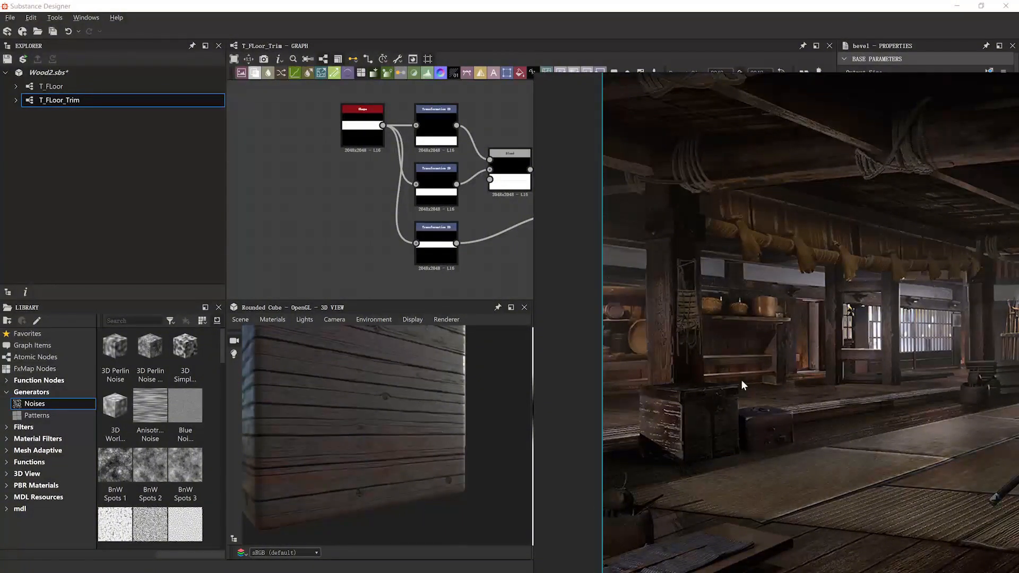
key(alt+Tab)
scroll(722, 388, down, 7)
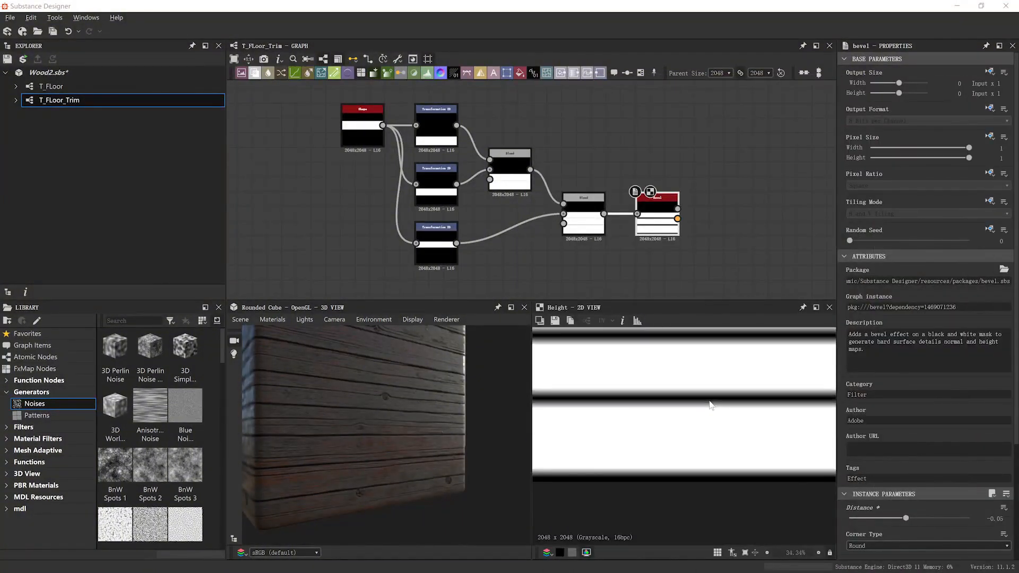
scroll(709, 425, down, 2)
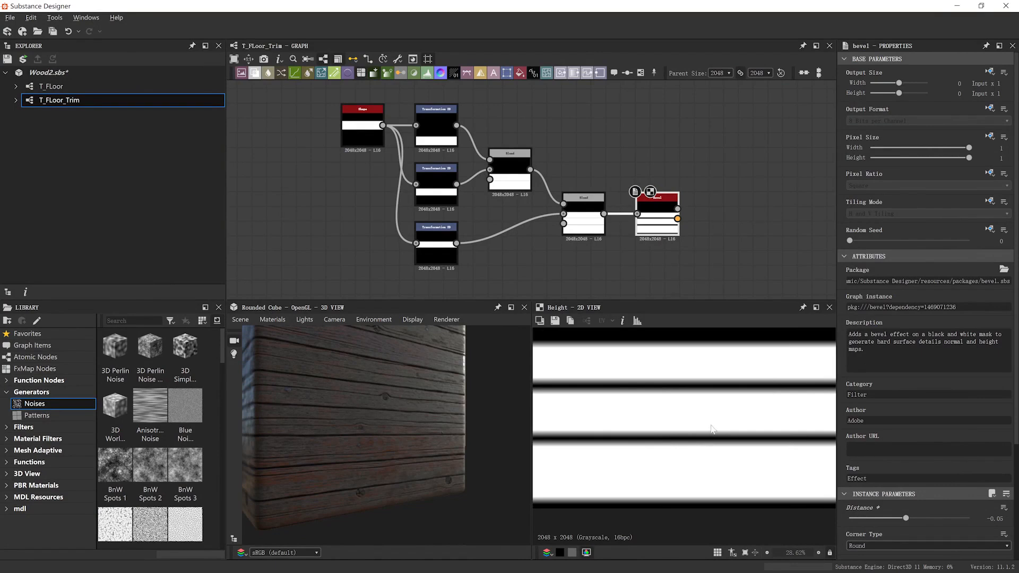
Display the second Blend's output and move the Bevel node farther away from it to free space between them
scroll(610, 223, up, 3)
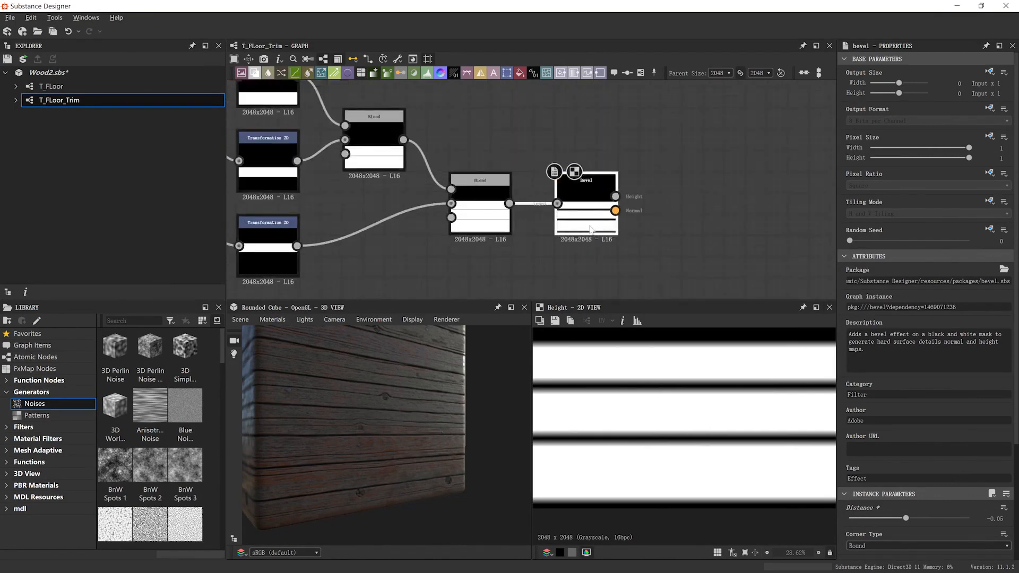
double_click(552, 223)
double_click(478, 212)
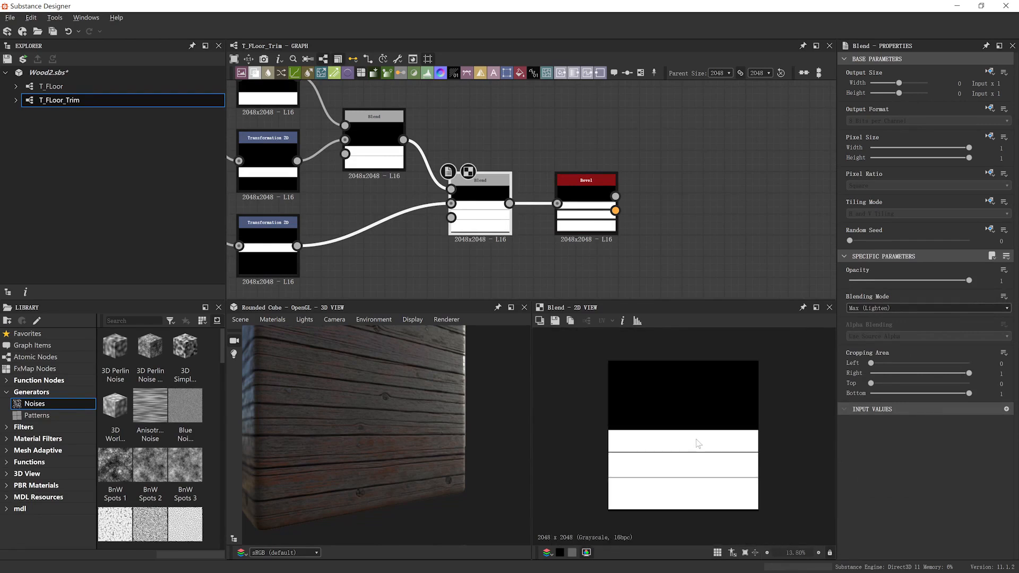
scroll(505, 214, down, 3)
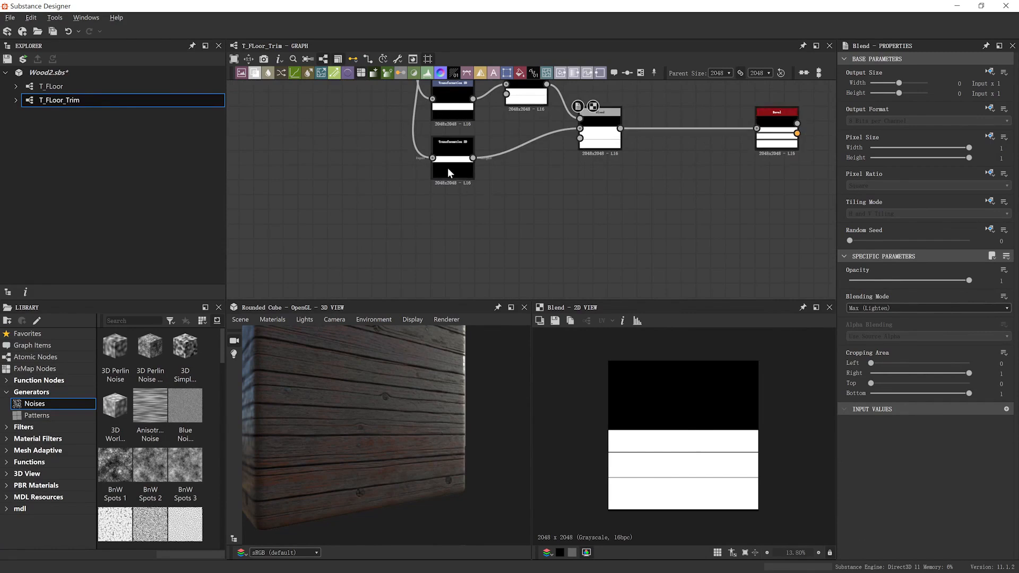
Duplicate the lowest Transformation 2D node with its input connection and place the copy below it
click(451, 162)
key(ctrl+d)
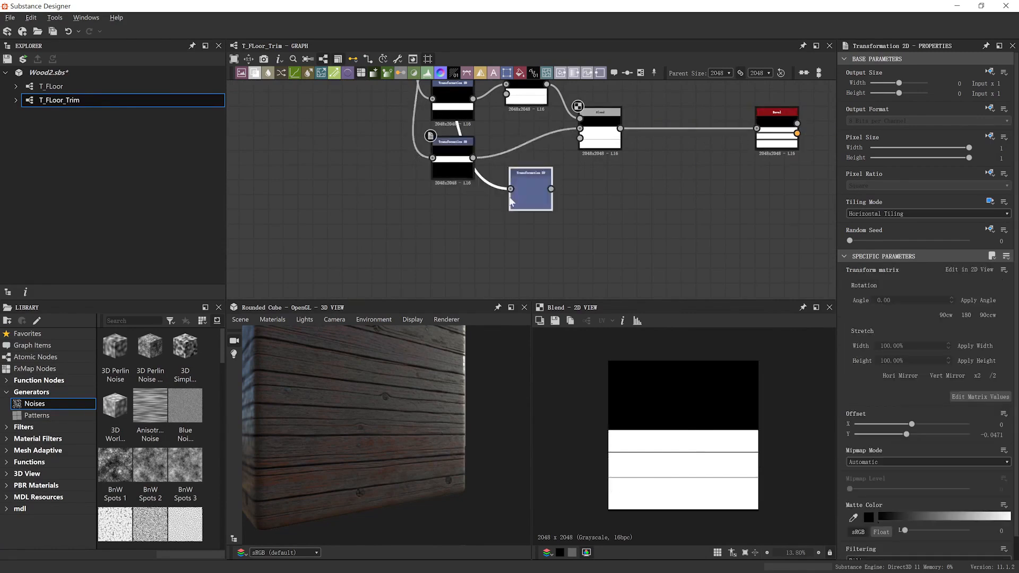
drag(532, 193, 454, 232)
Add a third Blend node combining the second Blend with the new Transformation 2D, and set its Blending Mode to Max (Lighten)
click(656, 183)
key(space)
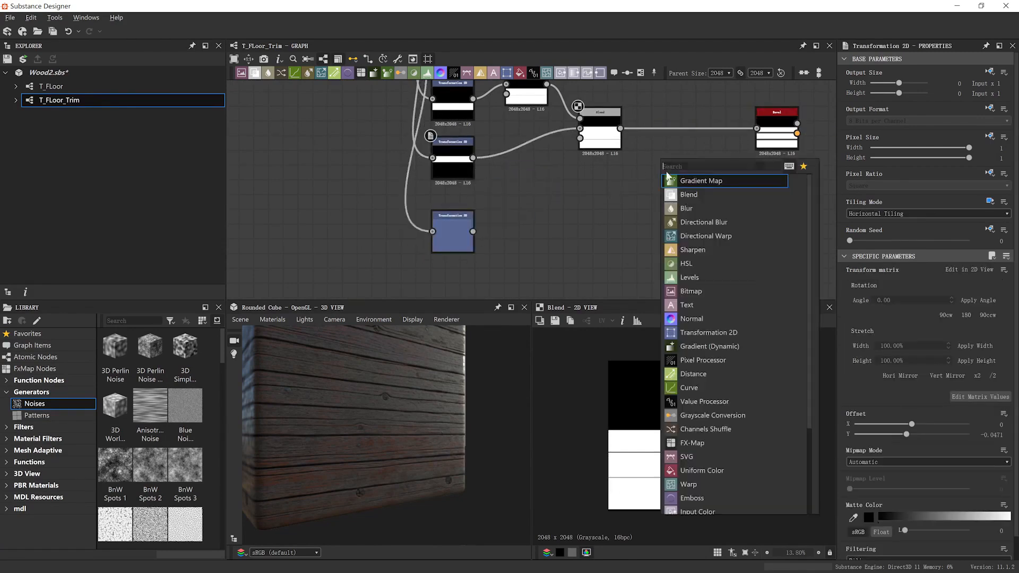
click(689, 194)
drag(638, 148, 445, 242)
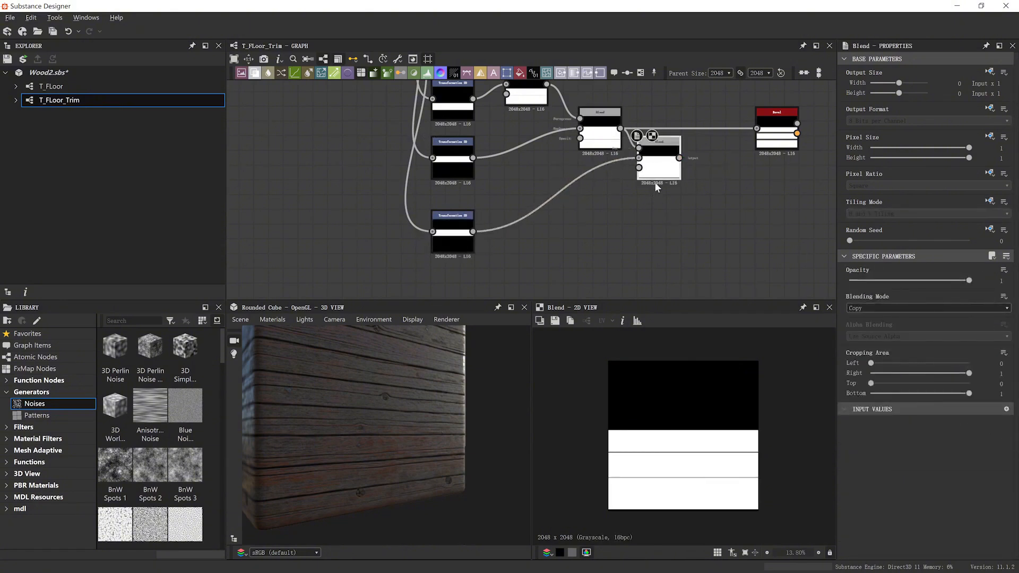
click(890, 308)
click(868, 349)
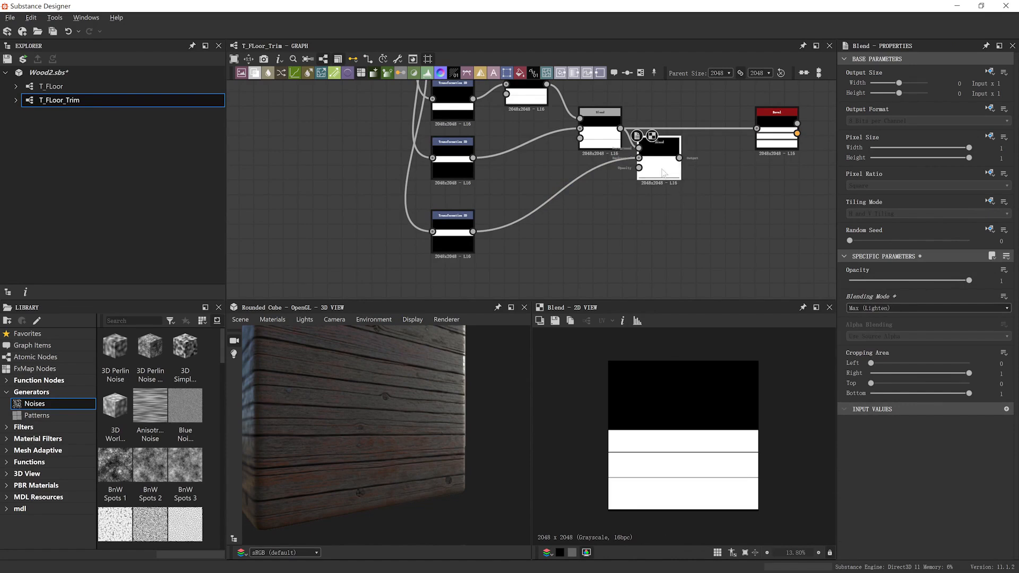
Shrink the new Transformation 2D strip's height and move it above the existing strips, at Offset Y about 0.2651
click(452, 240)
drag(711, 434, 714, 409)
drag(684, 365, 703, 423)
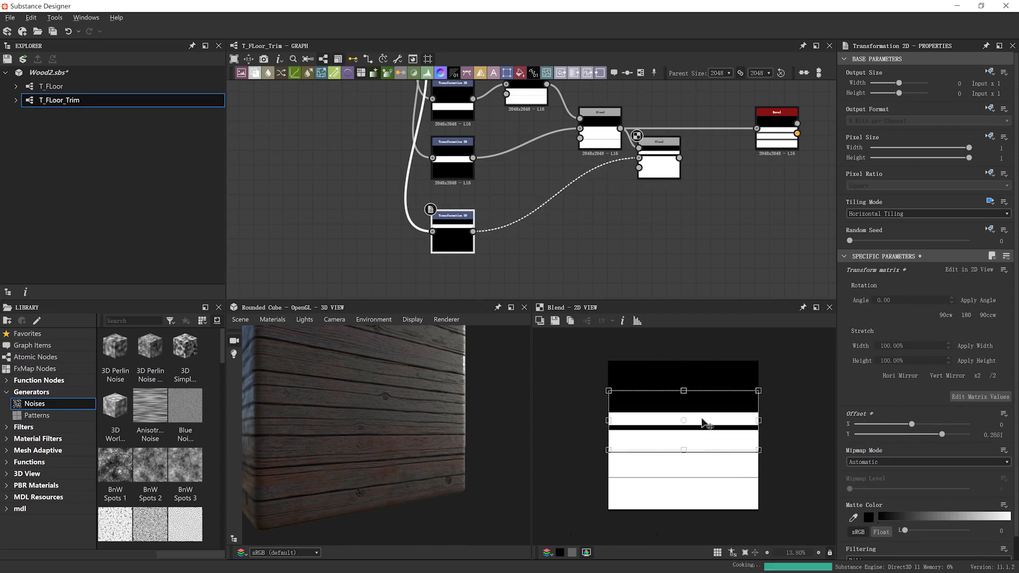
scroll(703, 423, up, 5)
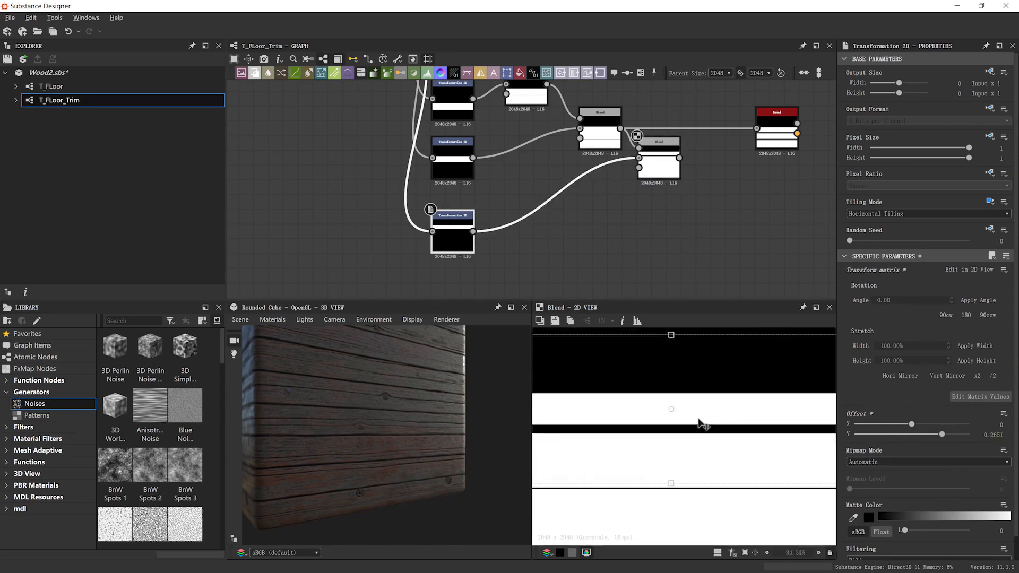
Lower the new strip to Offset Y about 0.218, leaving only a thin gap above the strip below it
middle_drag(715, 445, 712, 401)
scroll(685, 412, up, 1)
scroll(711, 358, down, 1)
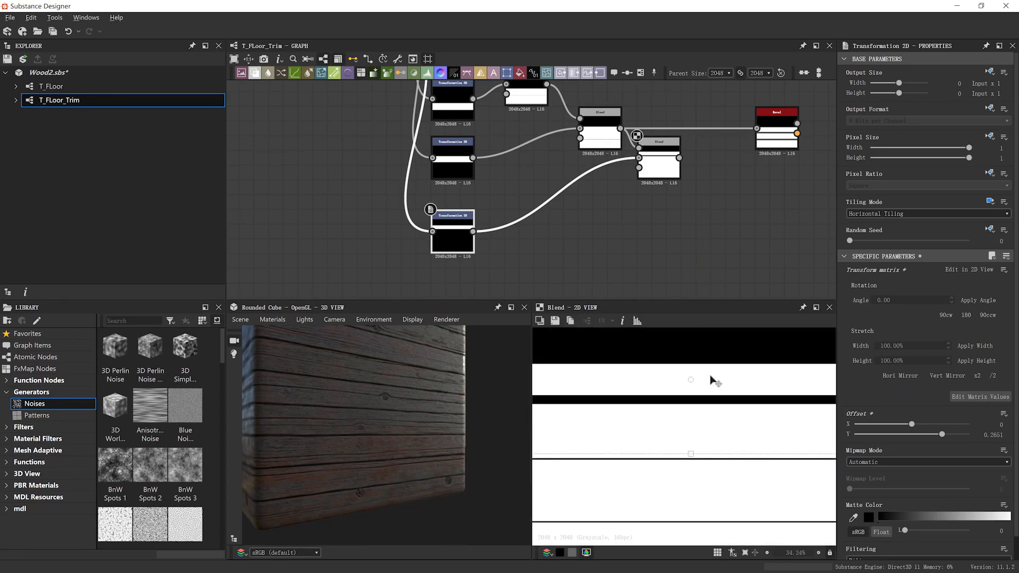
drag(711, 373, 711, 387)
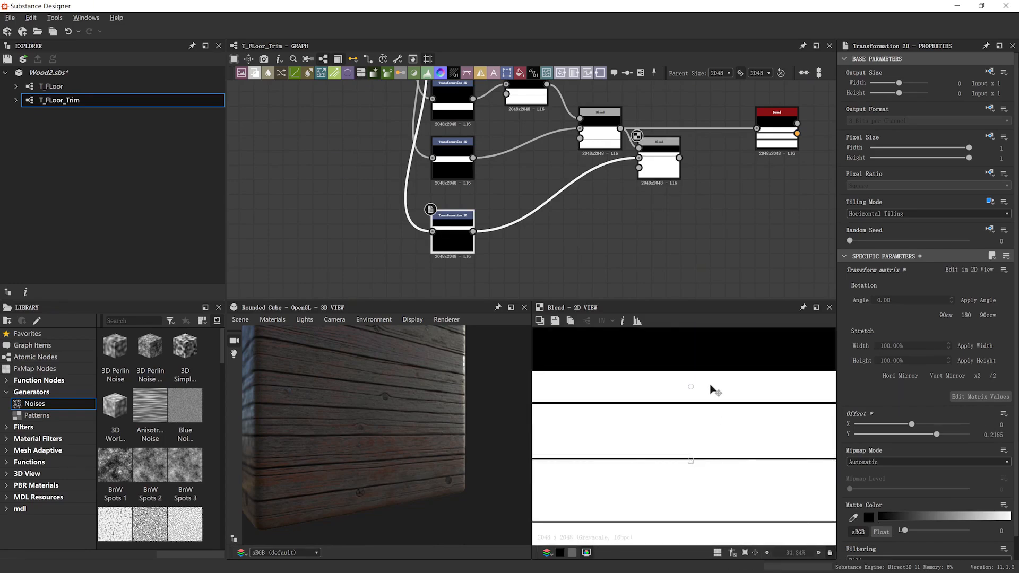
scroll(714, 395, down, 3)
scroll(722, 429, up, 2)
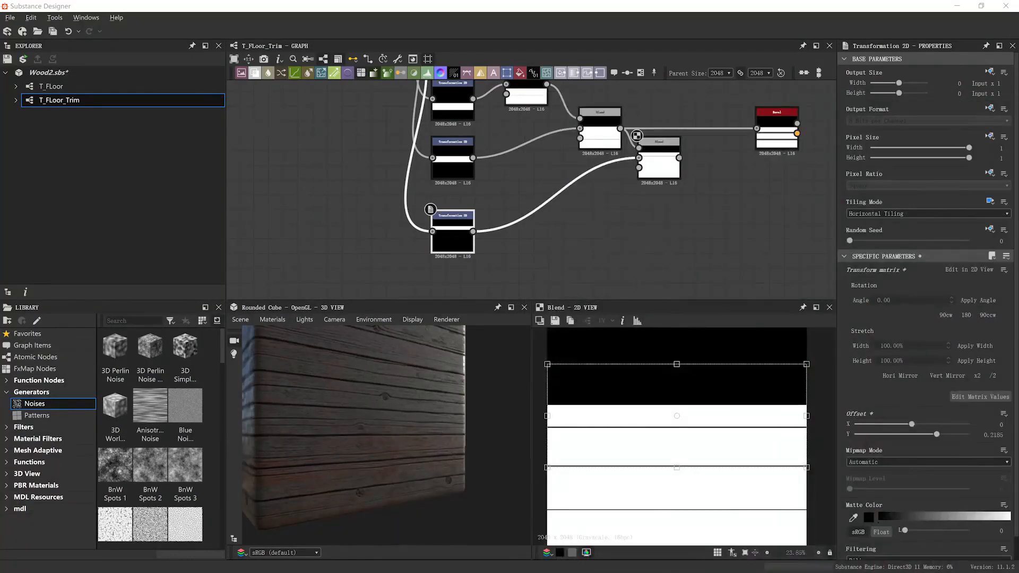
scroll(690, 406, up, 3)
scroll(695, 416, down, 2)
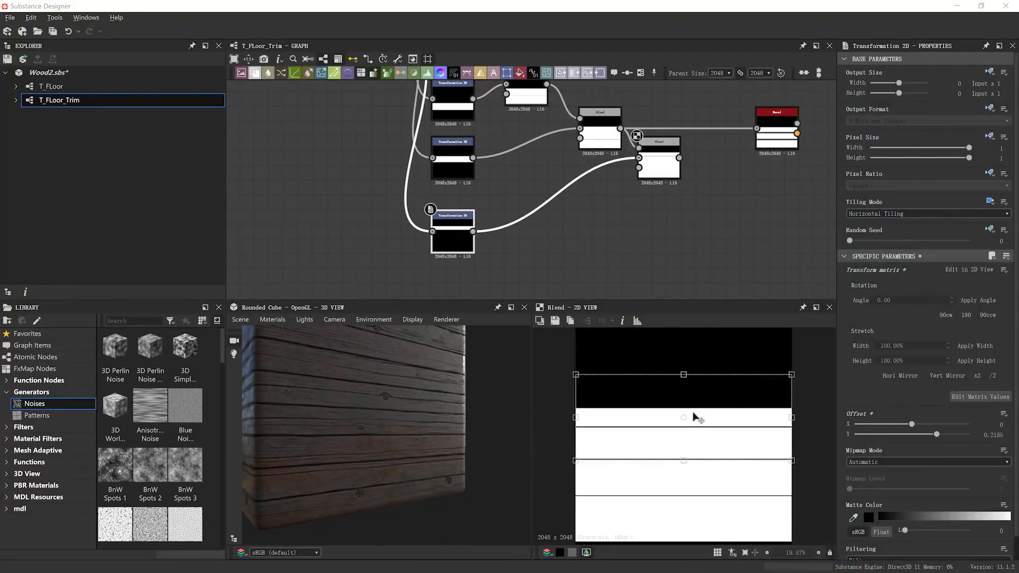
scroll(689, 417, up, 1)
scroll(688, 417, up, 4)
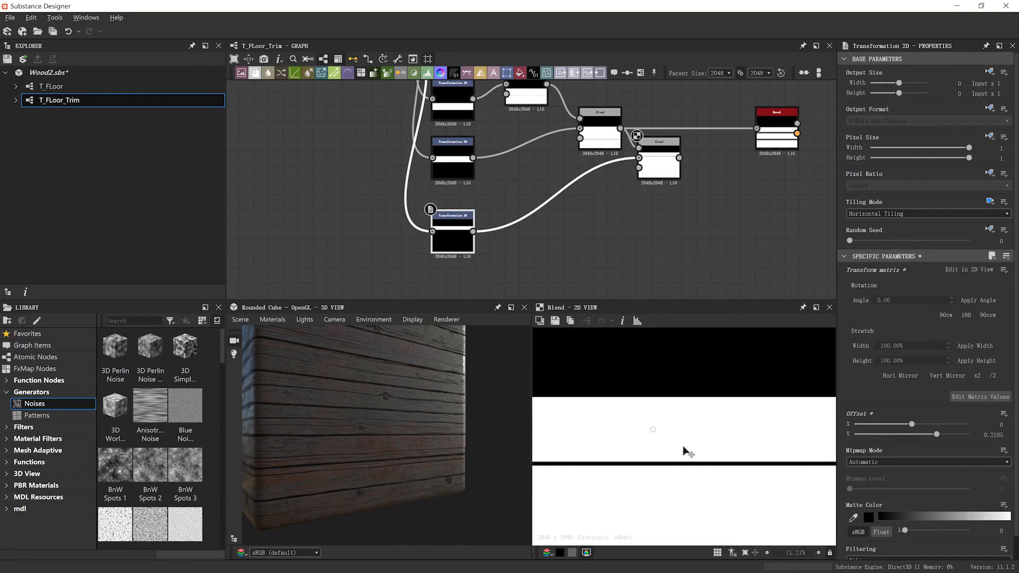
scroll(685, 431, down, 5)
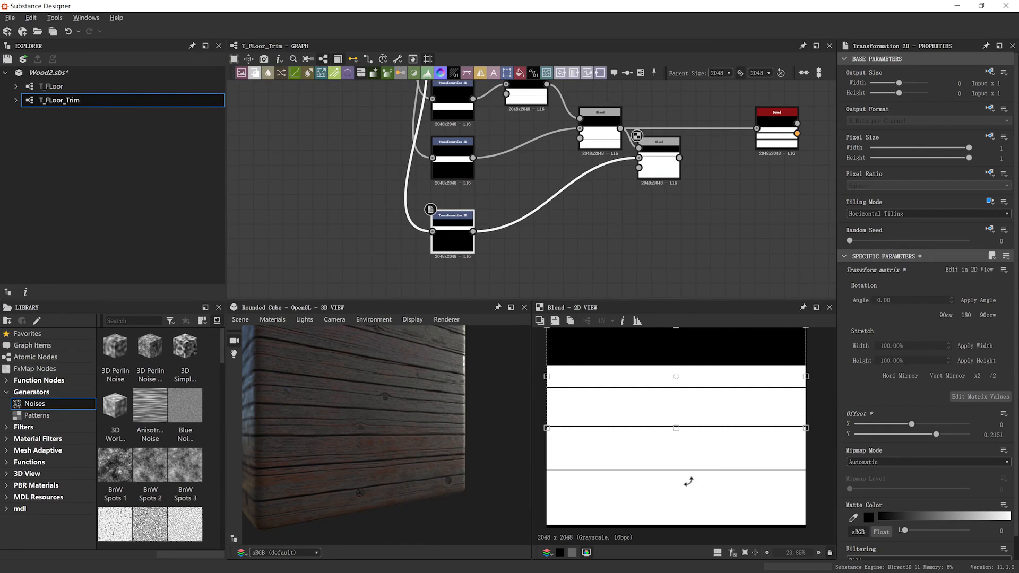
scroll(689, 481, up, 3)
middle_drag(498, 253, 547, 290)
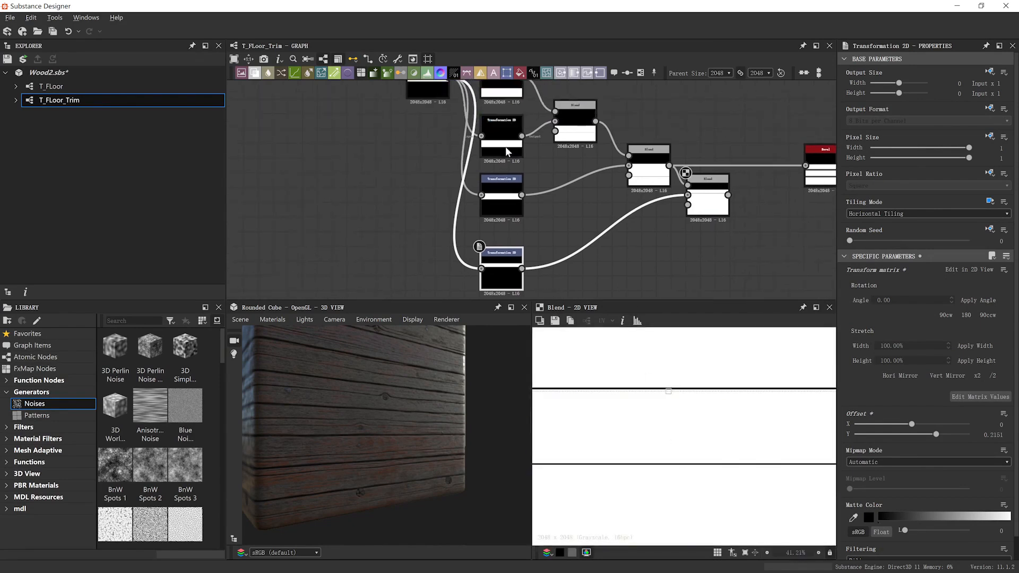
click(506, 149)
scroll(719, 470, down, 3)
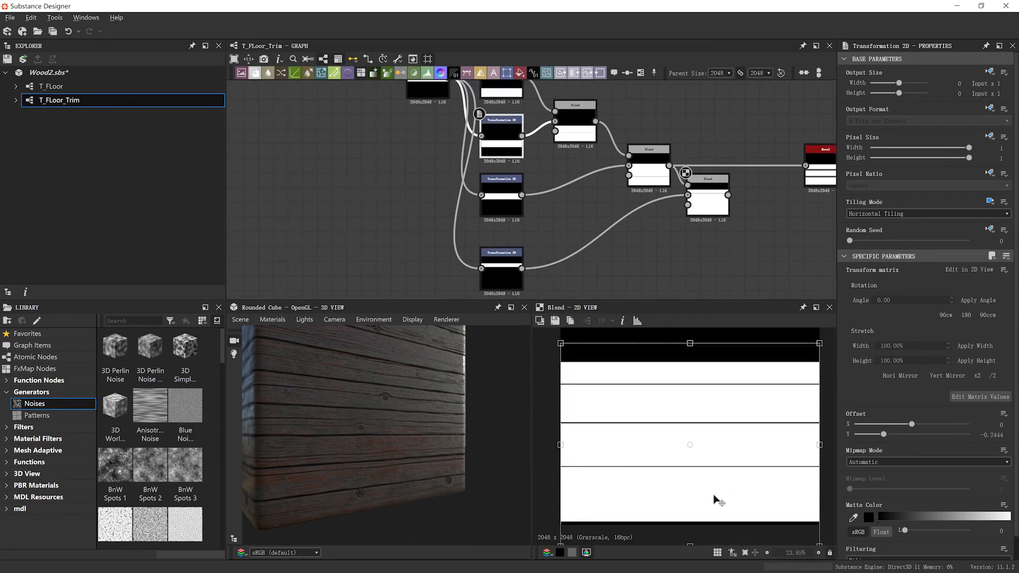
drag(716, 500, 716, 503)
key(ctrl+z)
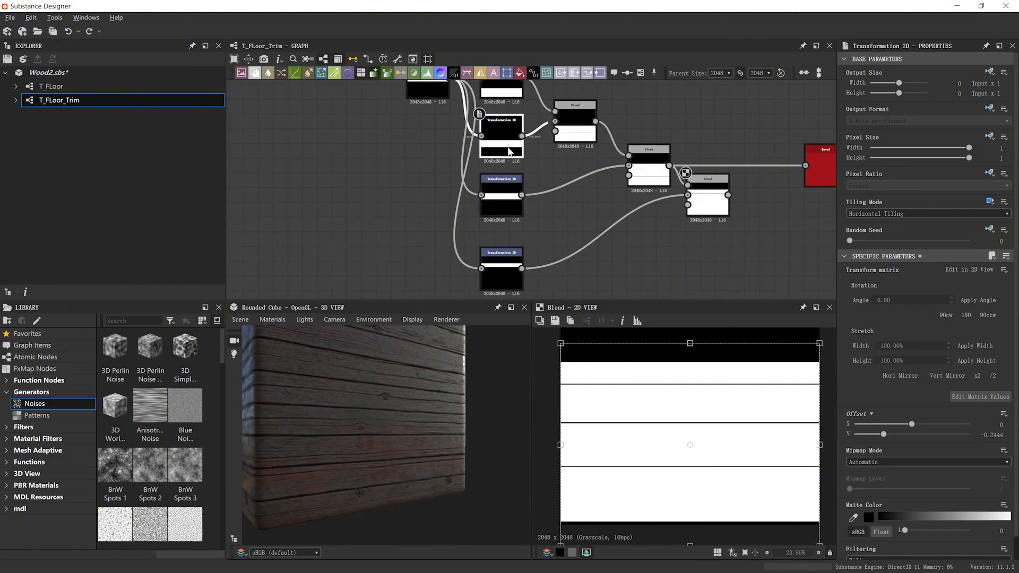
Nudge the bottom strip down to Offset Y about -0.3909 to thin the black margin at the texture's lower edge
click(500, 91)
scroll(707, 477, up, 5)
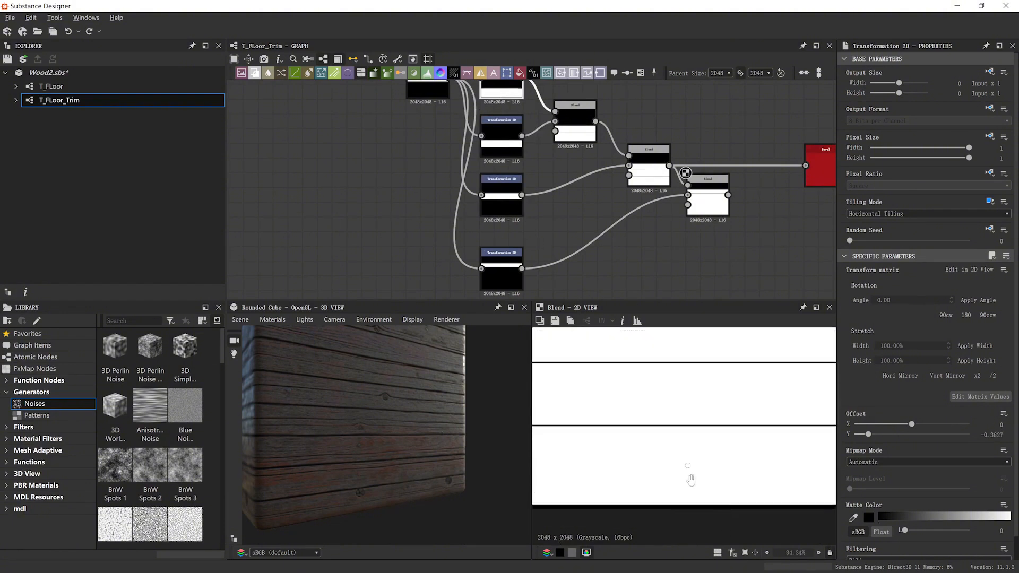
drag(701, 438, 703, 448)
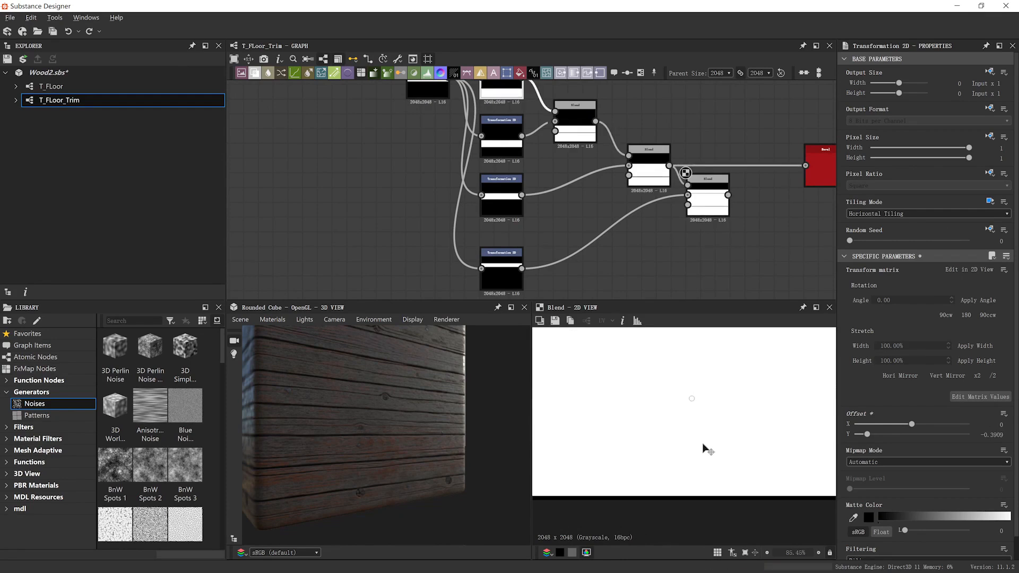
Nudge the second strip from the bottom down to Offset Y about -0.2516, and lower the third strip slightly to follow it
scroll(703, 447, down, 3)
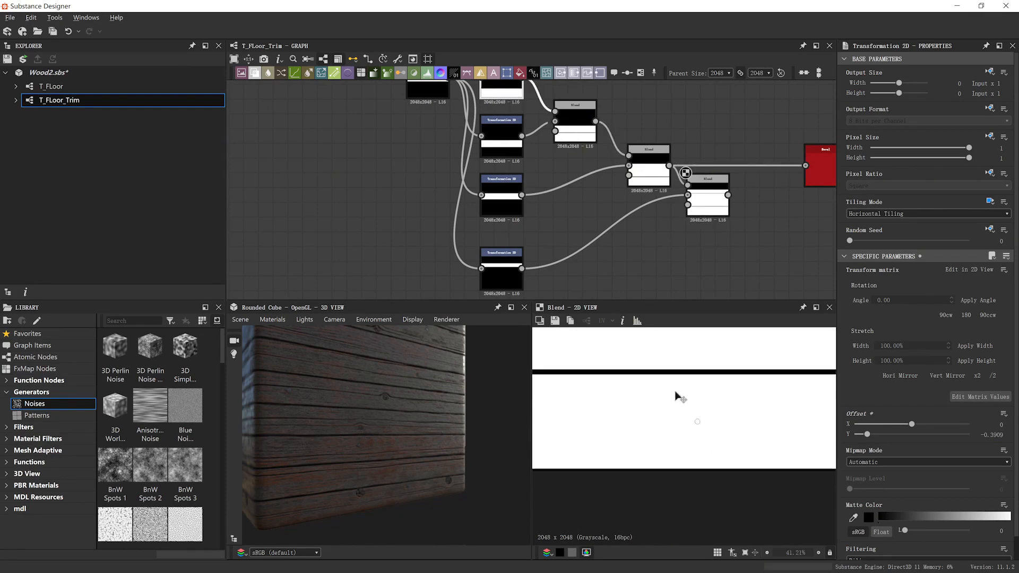
middle_drag(674, 392, 701, 445)
scroll(701, 444, down, 3)
scroll(690, 431, up, 2)
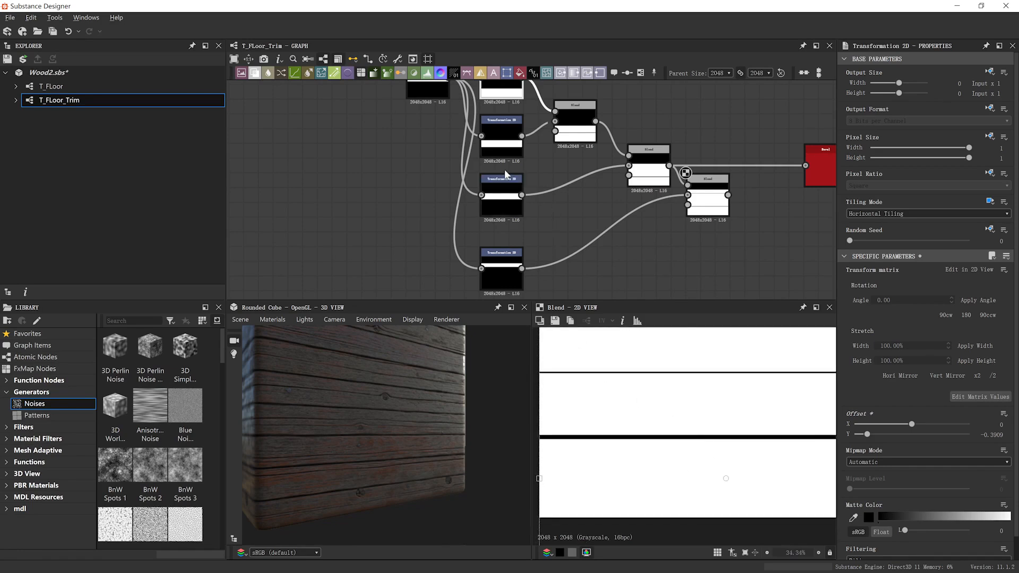
click(503, 142)
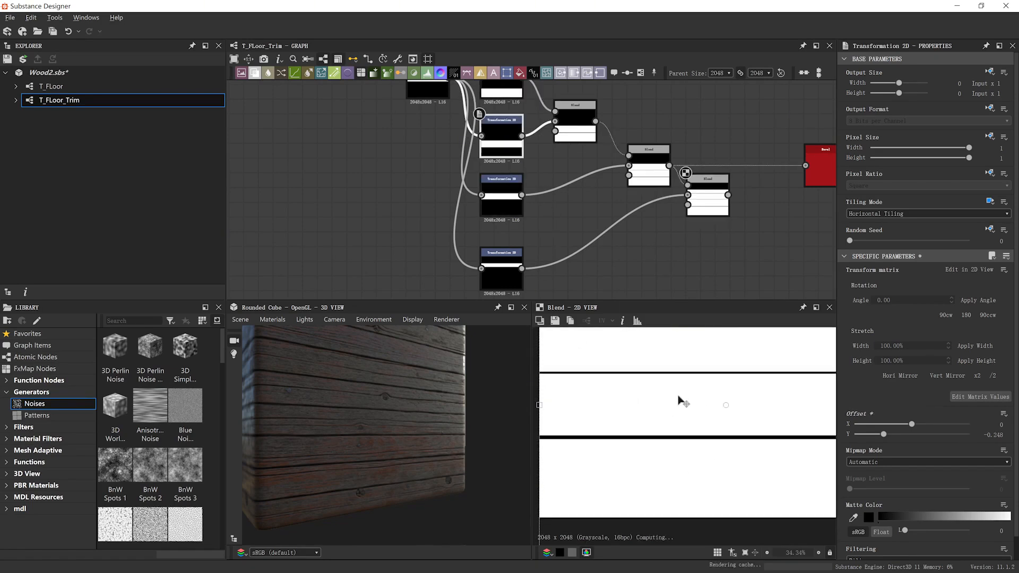
drag(678, 398, 678, 399)
click(501, 204)
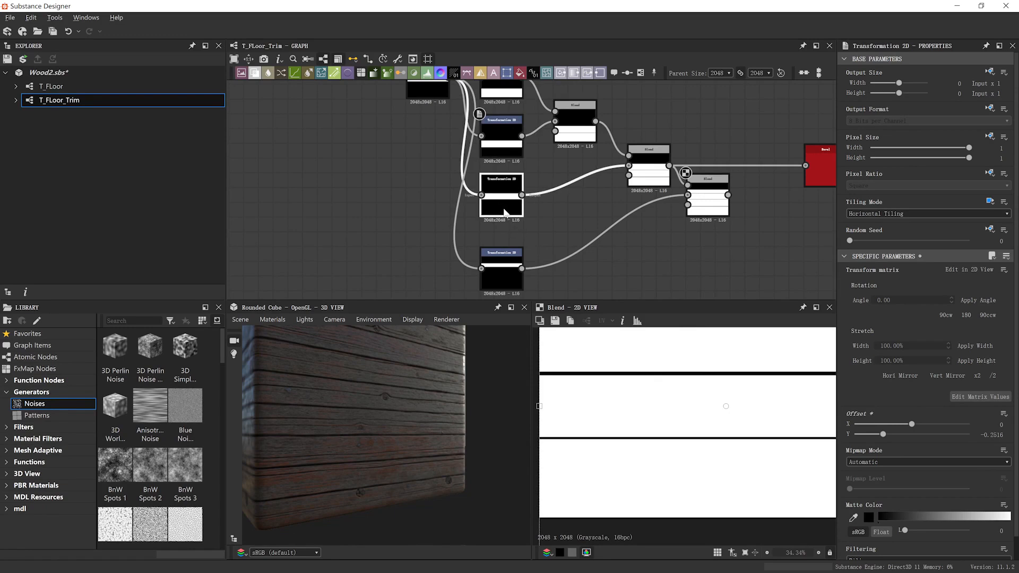
drag(698, 367, 697, 369)
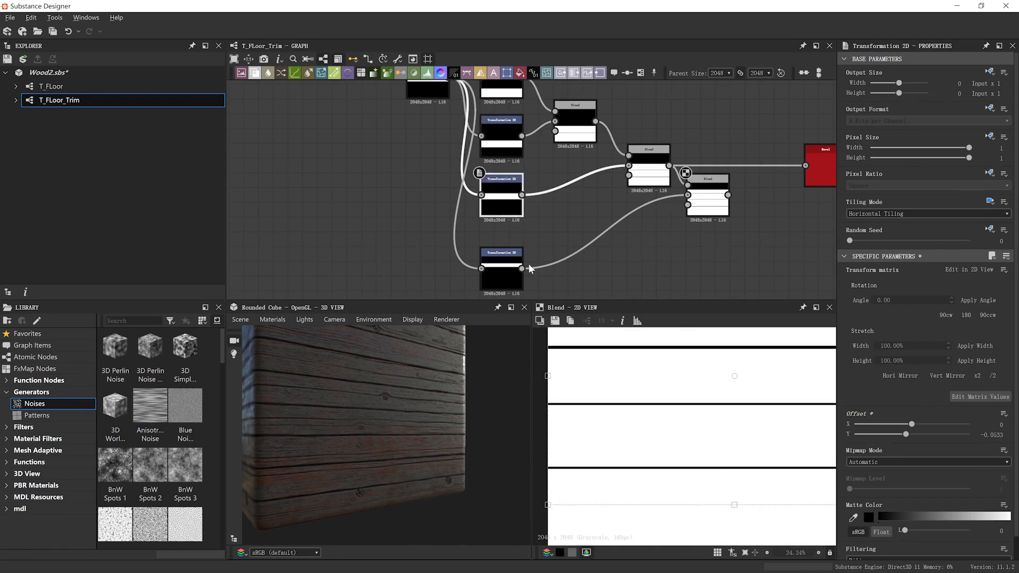
Lower the topmost strip to Offset Y about 0.2063 so its gap matches the other thin gaps
click(501, 261)
scroll(696, 391, up, 5)
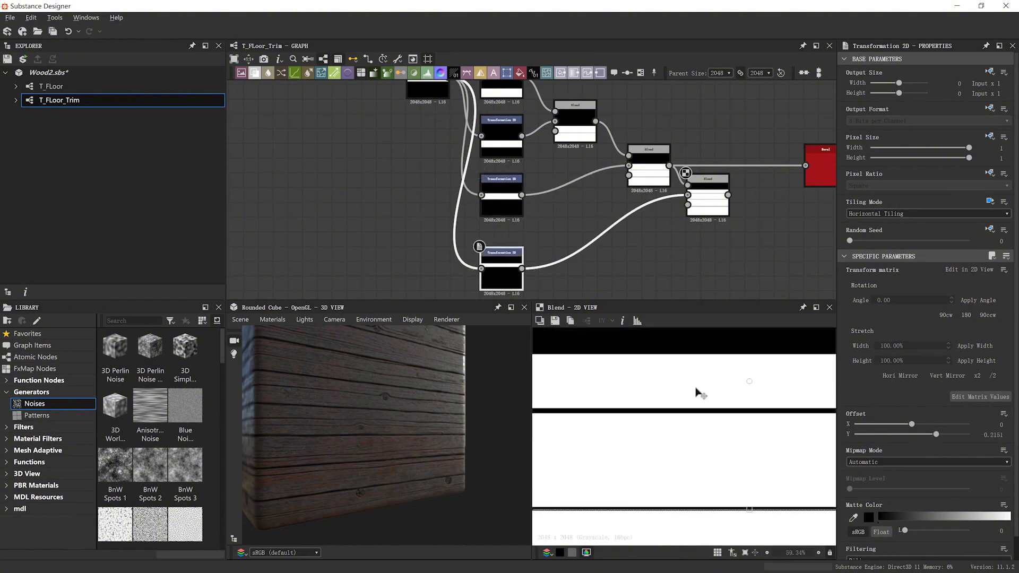
drag(706, 380, 704, 382)
scroll(705, 390, down, 5)
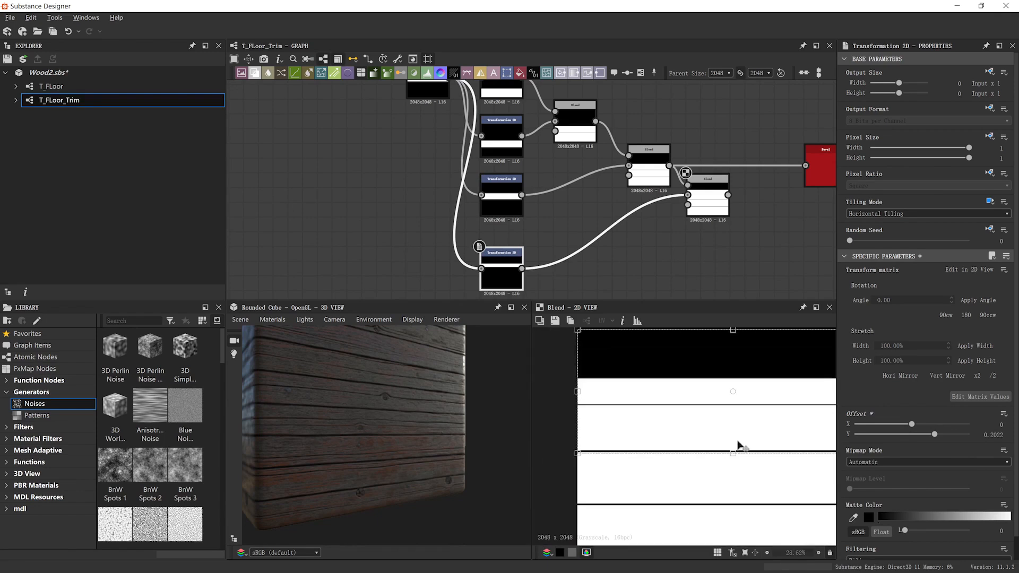
scroll(739, 444, up, 3)
scroll(699, 392, up, 1)
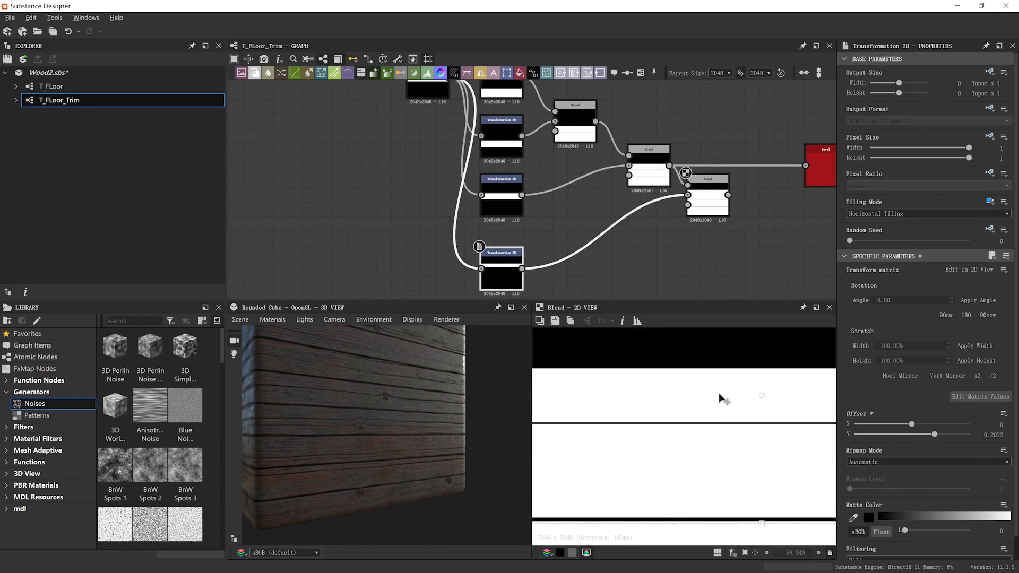
drag(721, 400, 719, 397)
scroll(723, 399, down, 2)
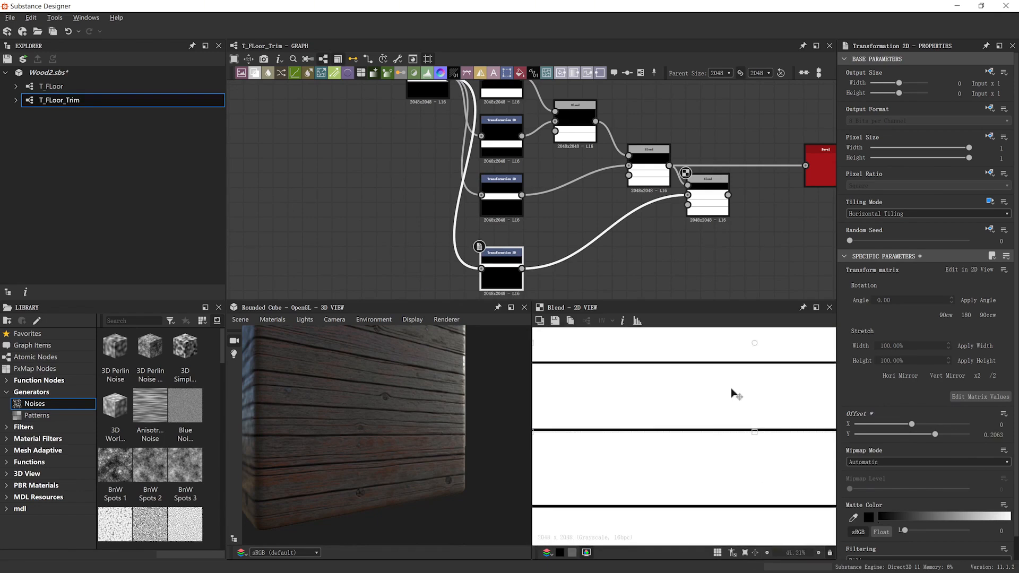
Fine-tune the third strip from the bottom to Offset Y about -0.0545 to even out the gaps on both sides
click(501, 205)
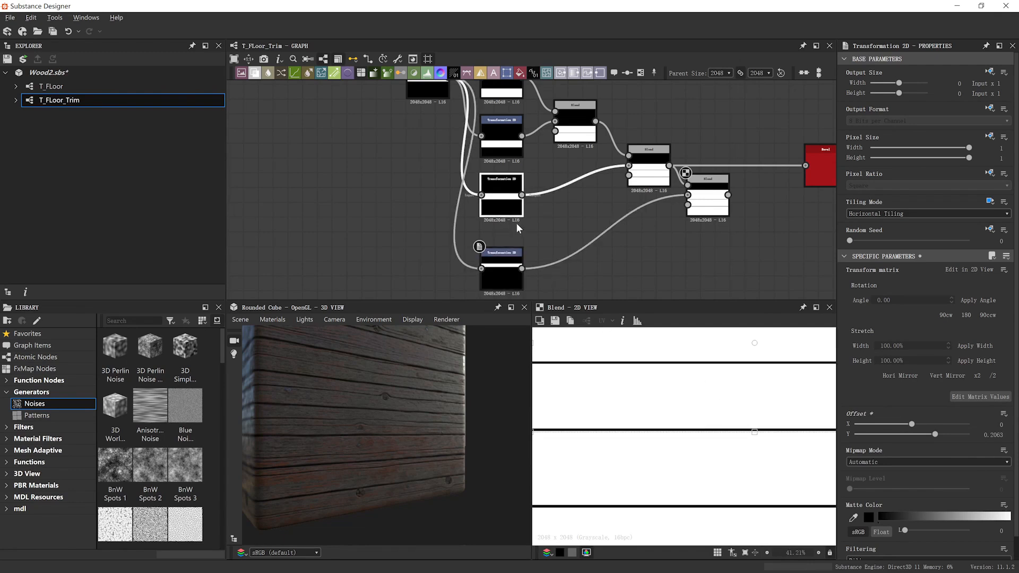
scroll(735, 409, up, 2)
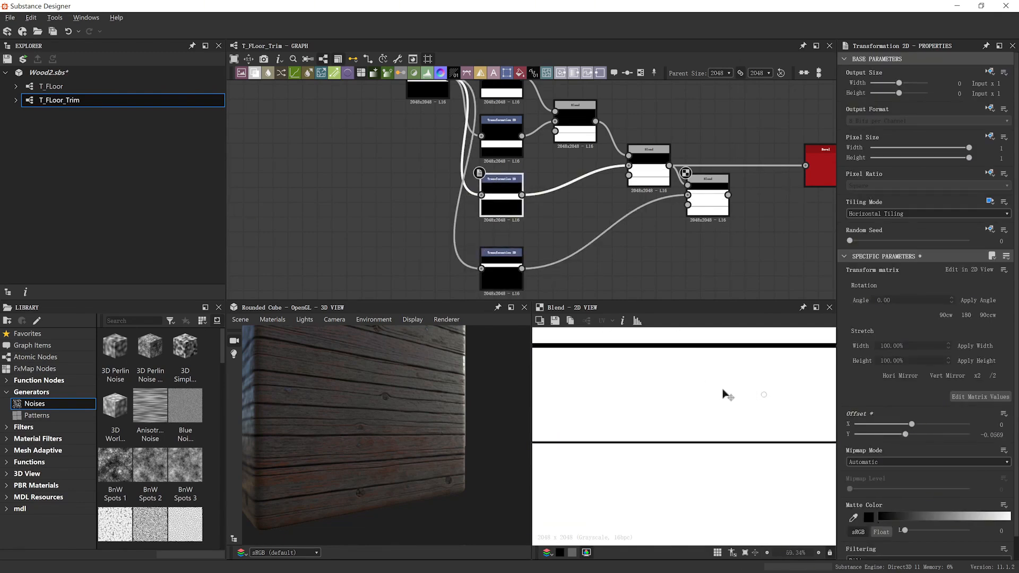
scroll(723, 393, down, 3)
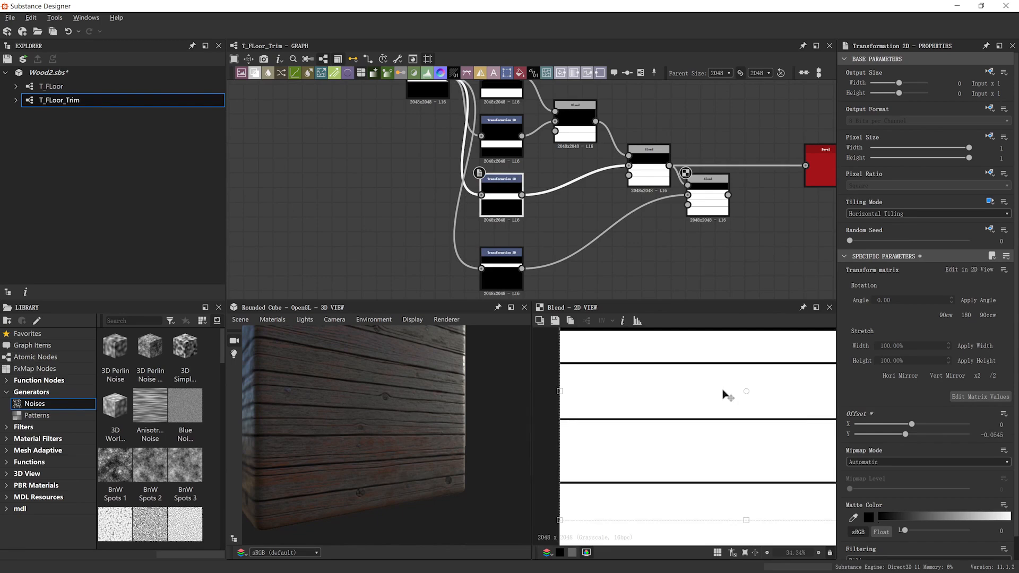
scroll(723, 393, down, 3)
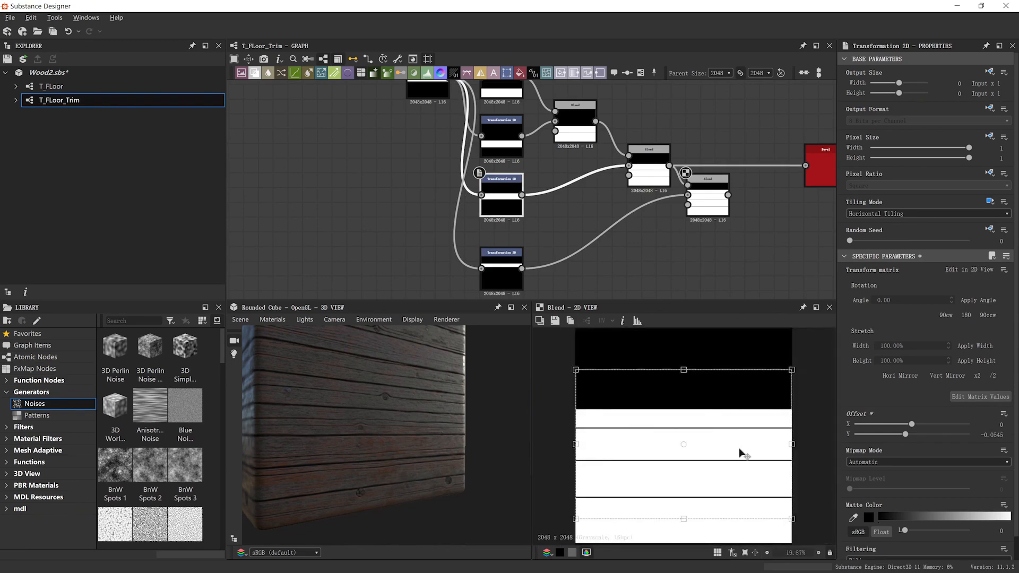
click(727, 271)
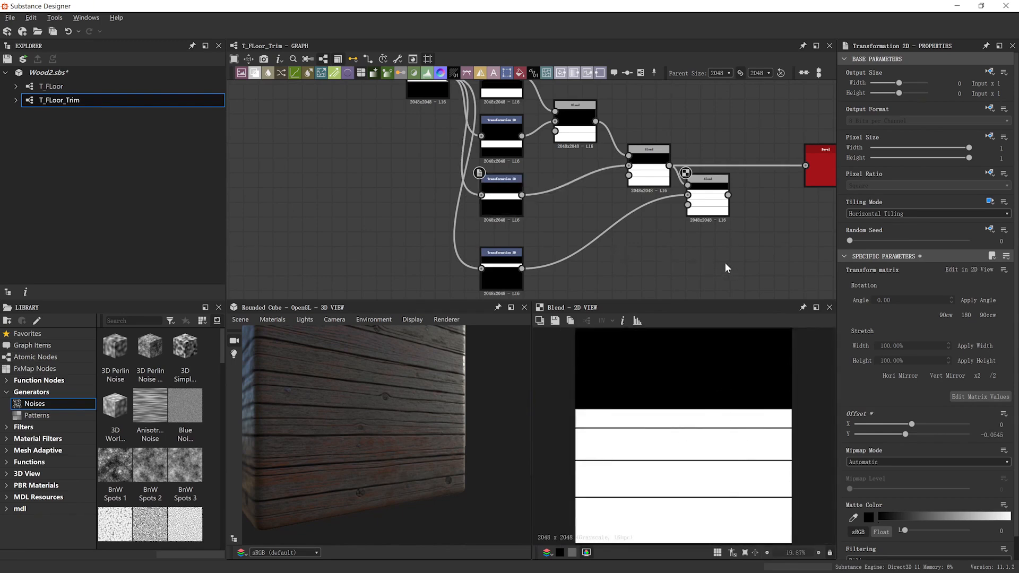
scroll(718, 440, down, 1)
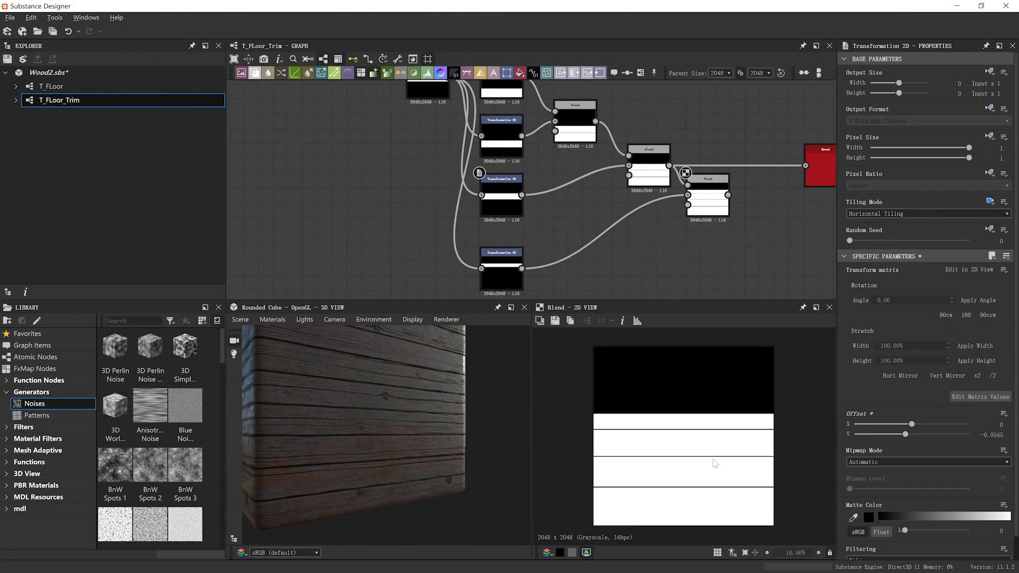
Duplicate the topmost strip's Transformation 2D node with its input connection and place the copy below it
middle_drag(589, 289, 597, 210)
click(509, 227)
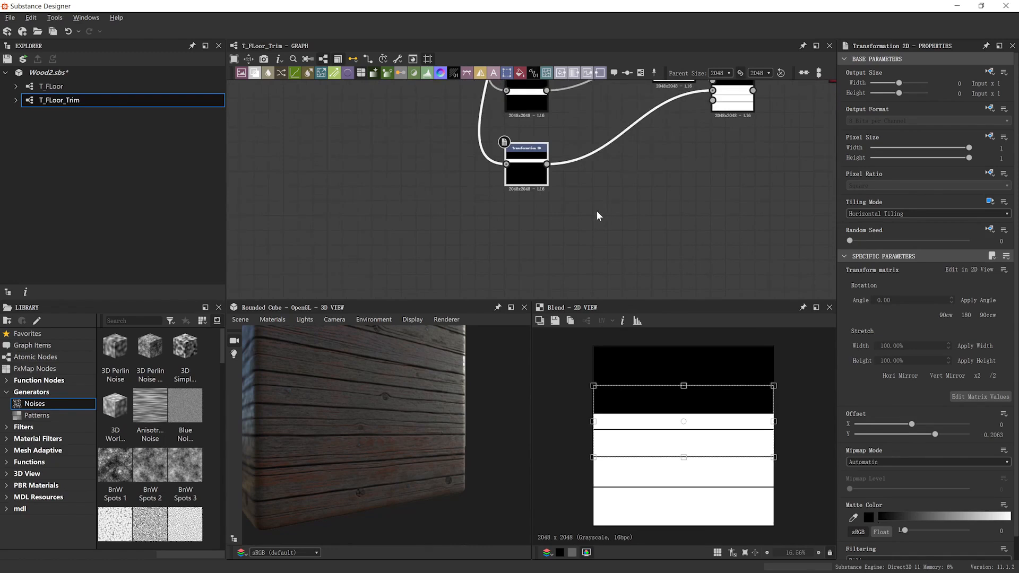
key(ctrl+shift+d)
drag(528, 197, 530, 244)
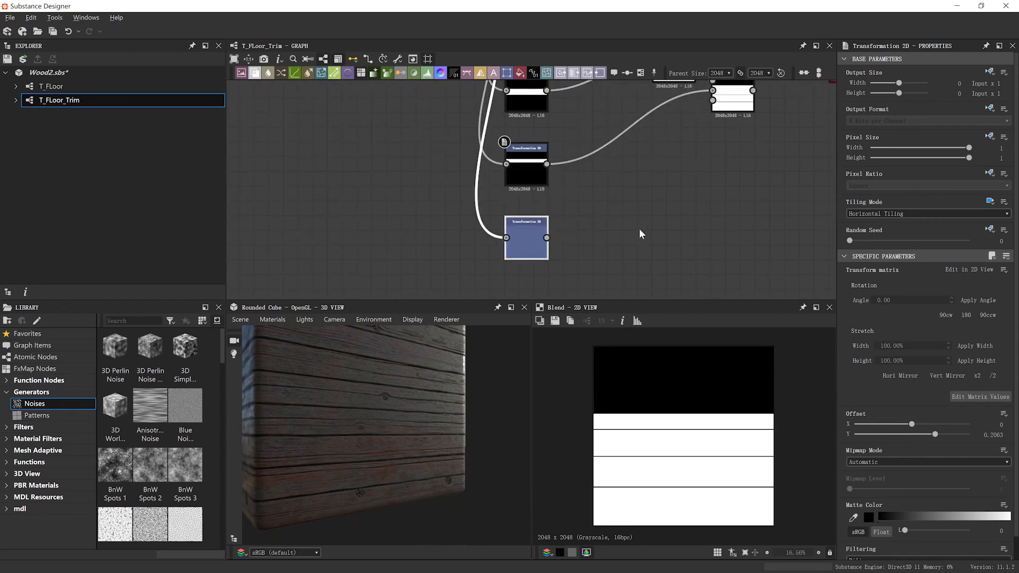
Add a Blend node combining the last blend result with the new Transformation 2D copy, using Max (Lighten) mode
middle_drag(706, 178, 652, 214)
click(653, 213)
key(space)
click(687, 247)
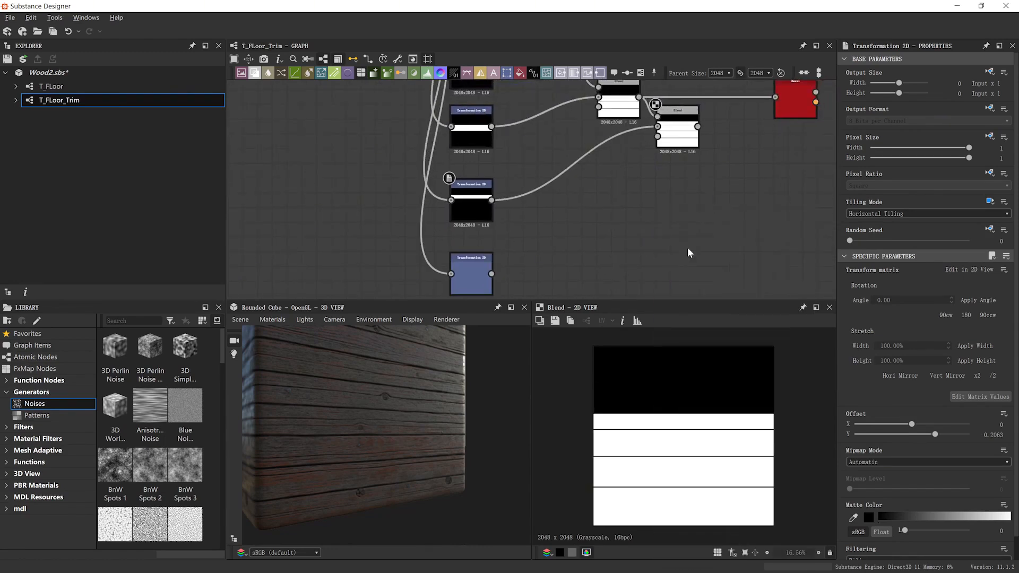
drag(651, 216, 716, 217)
drag(697, 127, 491, 273)
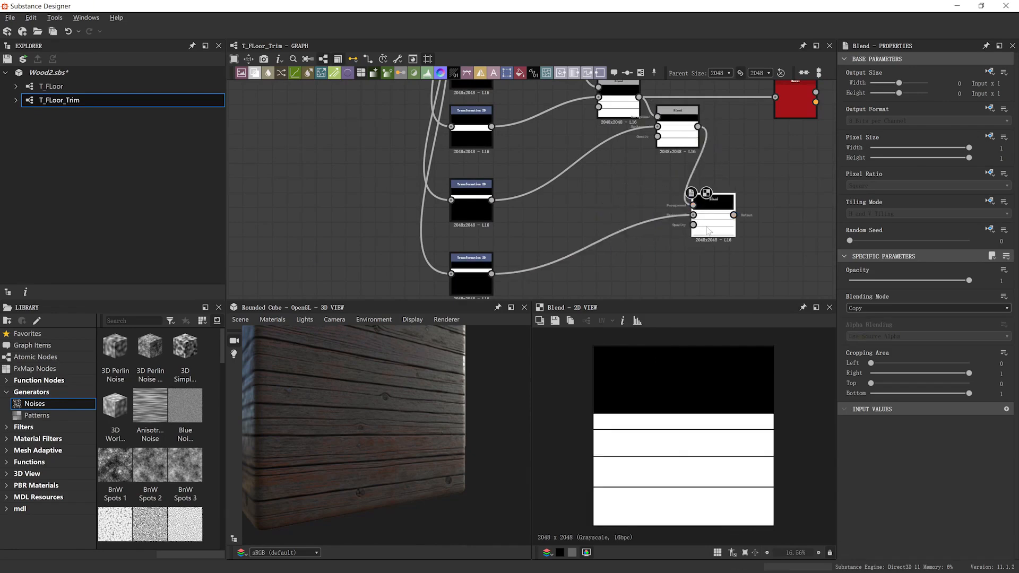
click(892, 307)
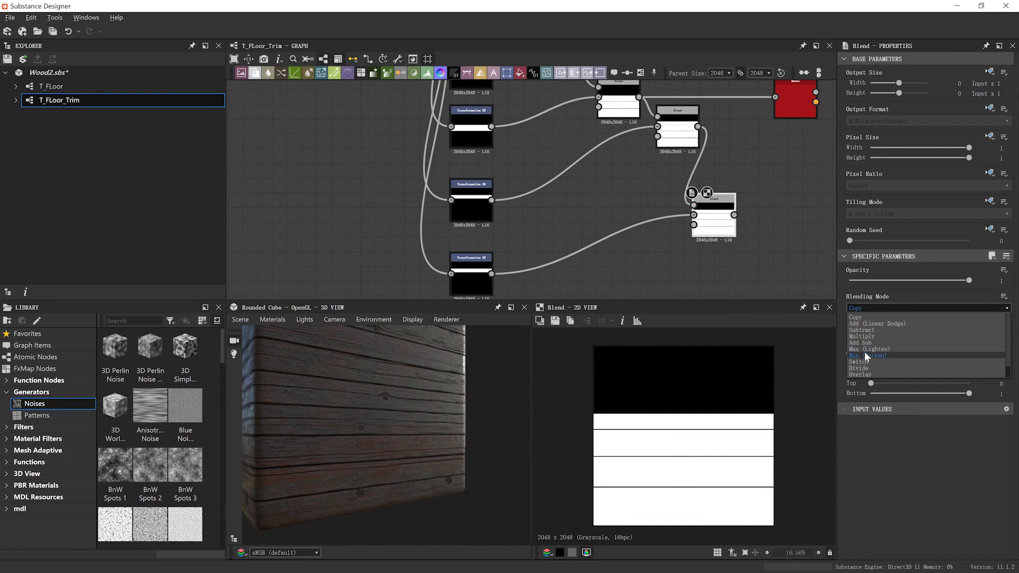
click(864, 348)
Raise the new strip above the existing ones to Offset Y about 0.4224 and preview the blended result
scroll(551, 270, up, 1)
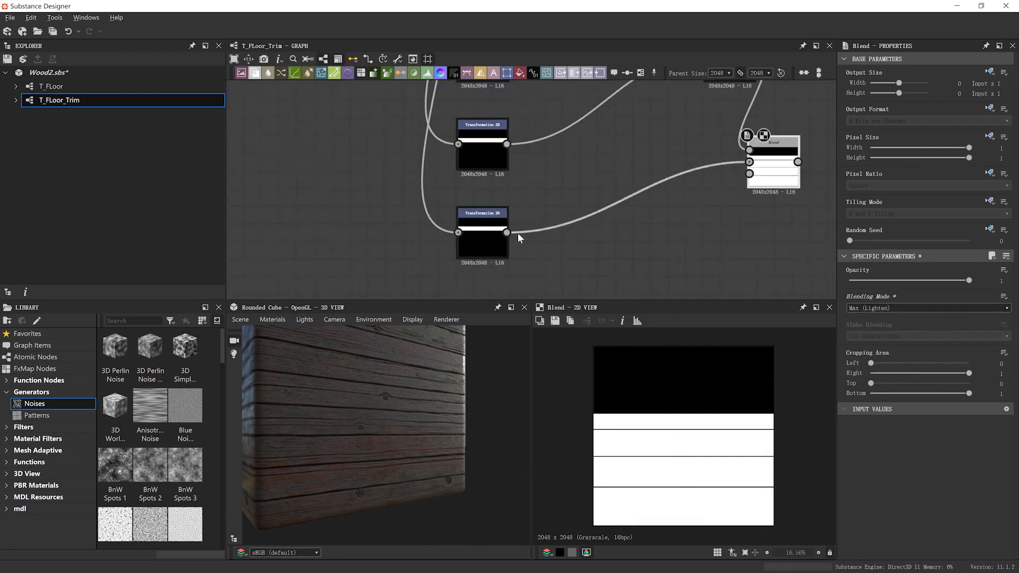
double_click(483, 245)
scroll(698, 419, up, 3)
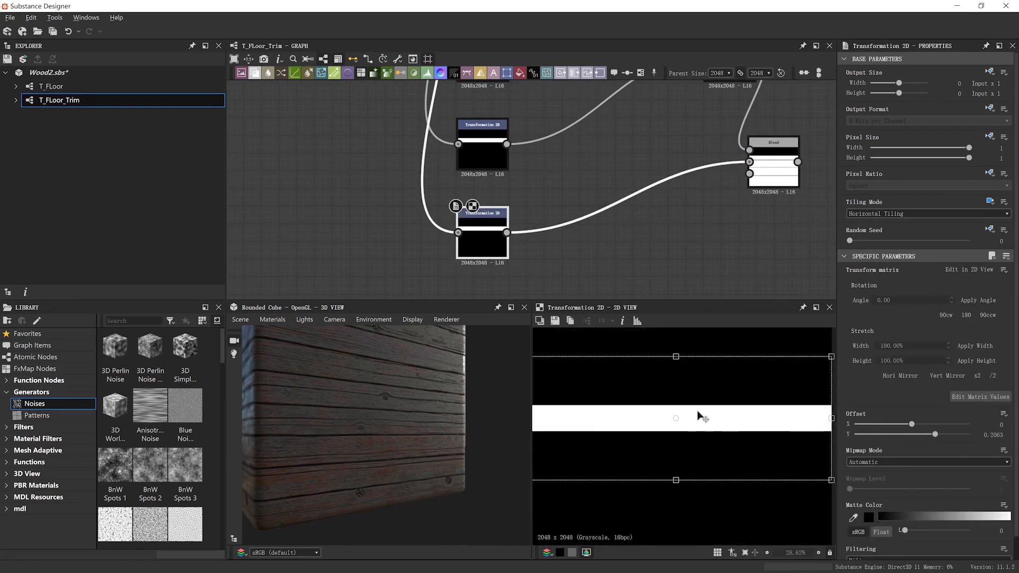
drag(698, 417, 695, 387)
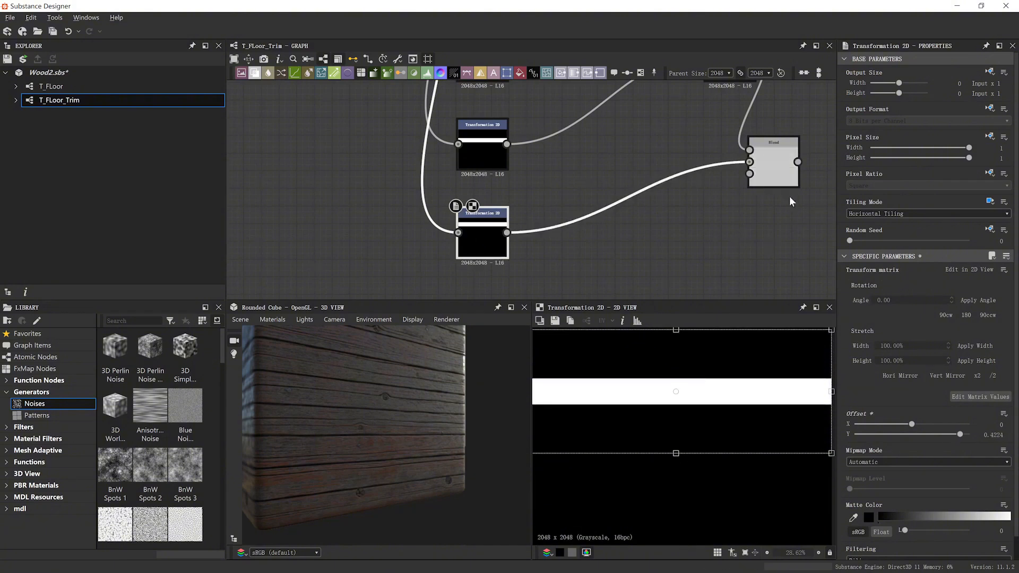
double_click(767, 177)
scroll(672, 410, down, 3)
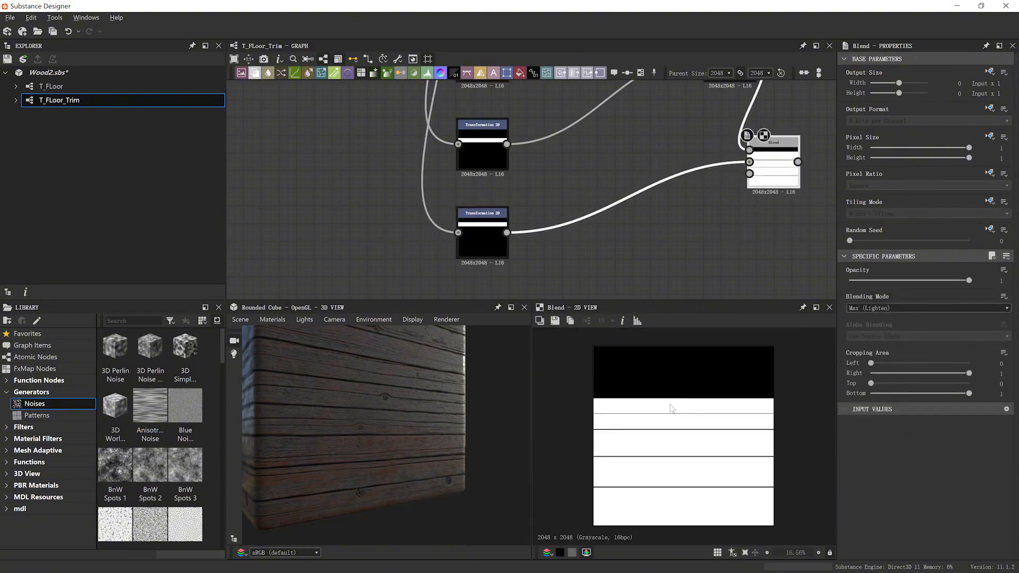
Shrink the topmost strip's height by lowering its upper edge and position it at Offset Y about 0.5935
click(475, 241)
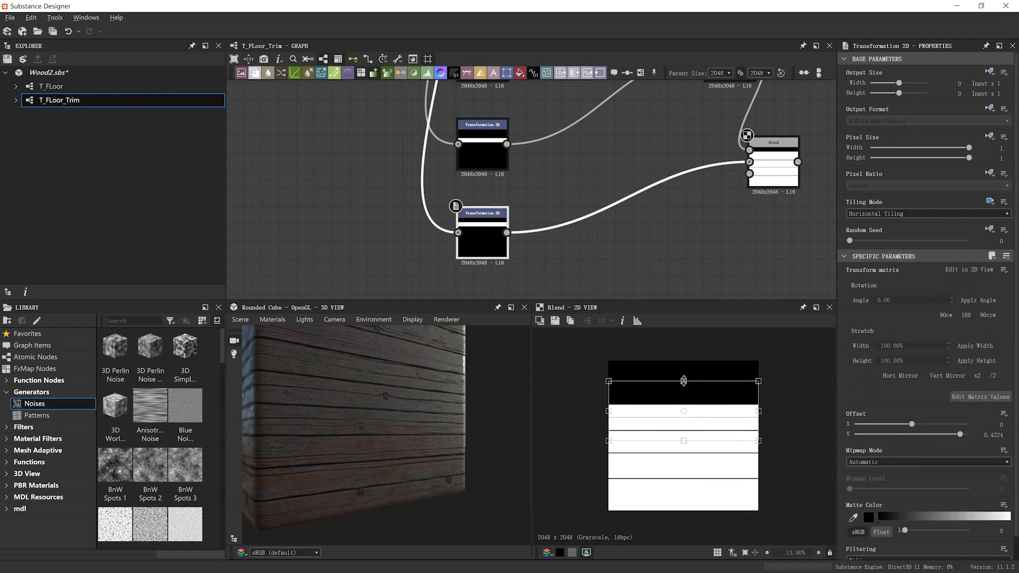
drag(683, 381, 703, 406)
scroll(686, 391, up, 3)
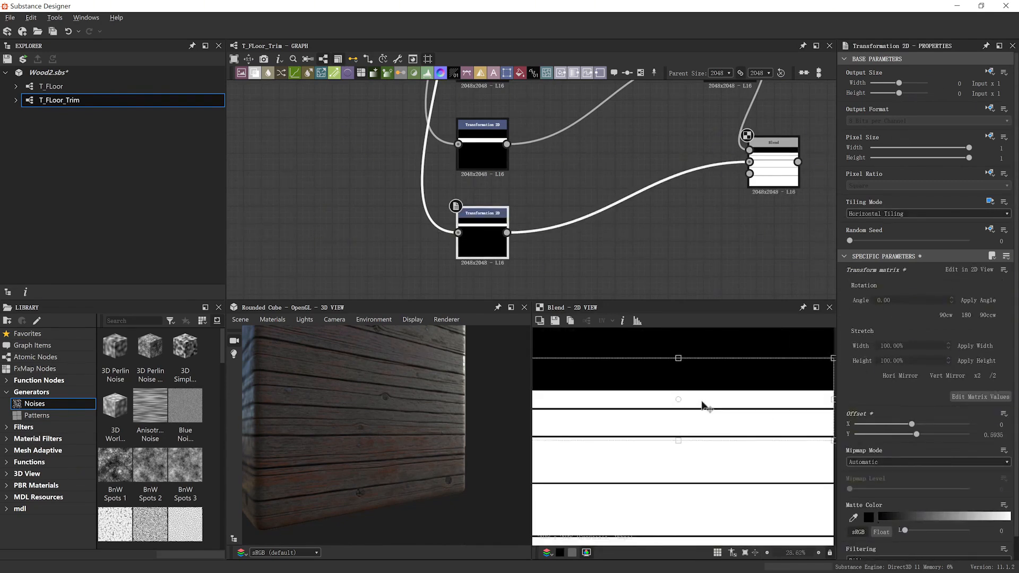
scroll(724, 416, down, 3)
Nudge the narrowed topmost strip down to Offset Y about 0.5913 so its gap matches the others
scroll(698, 412, up, 8)
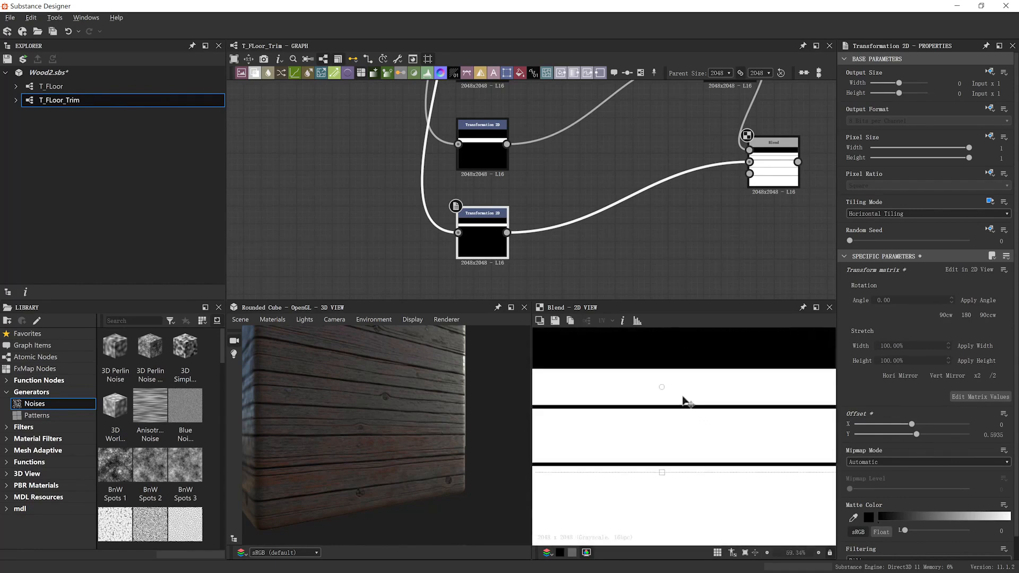
drag(674, 388, 674, 392)
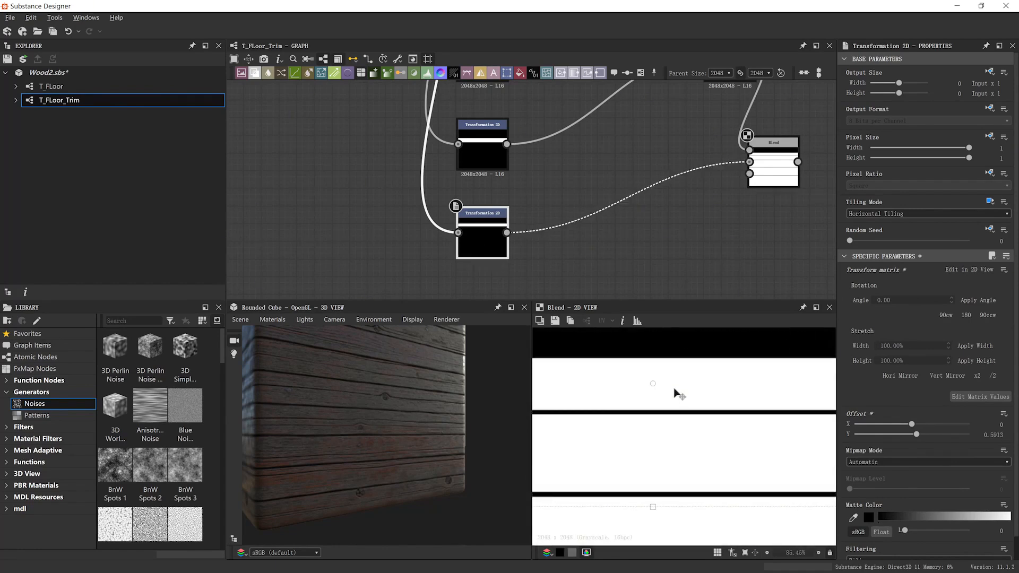
scroll(674, 392, down, 4)
scroll(674, 395, down, 3)
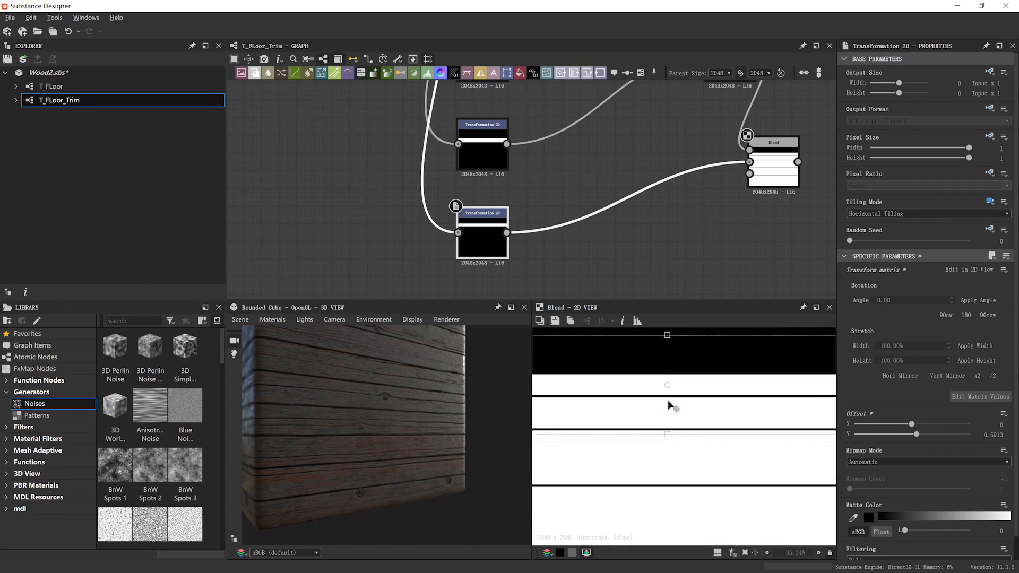
scroll(670, 405, down, 1)
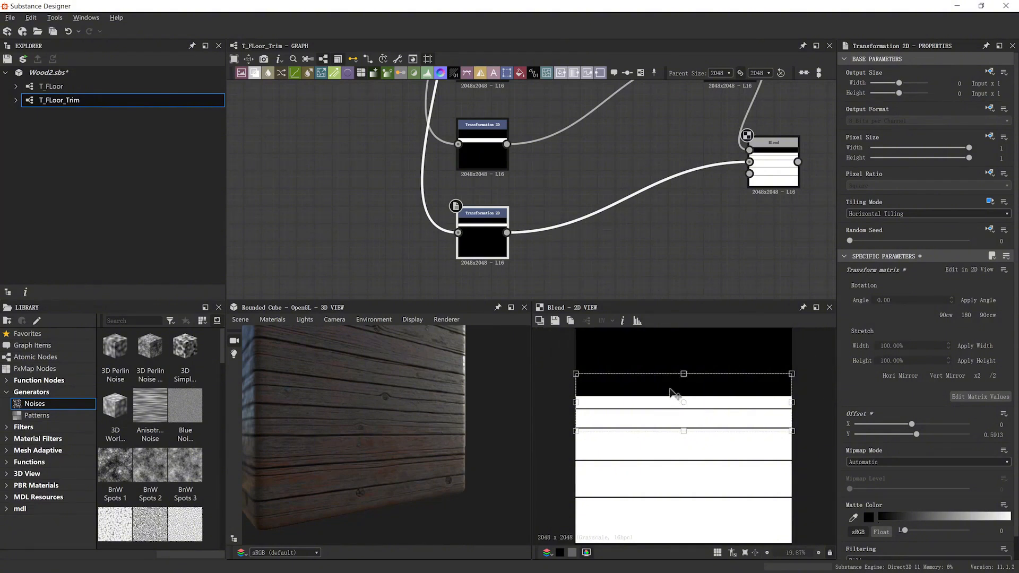
scroll(685, 424, down, 1)
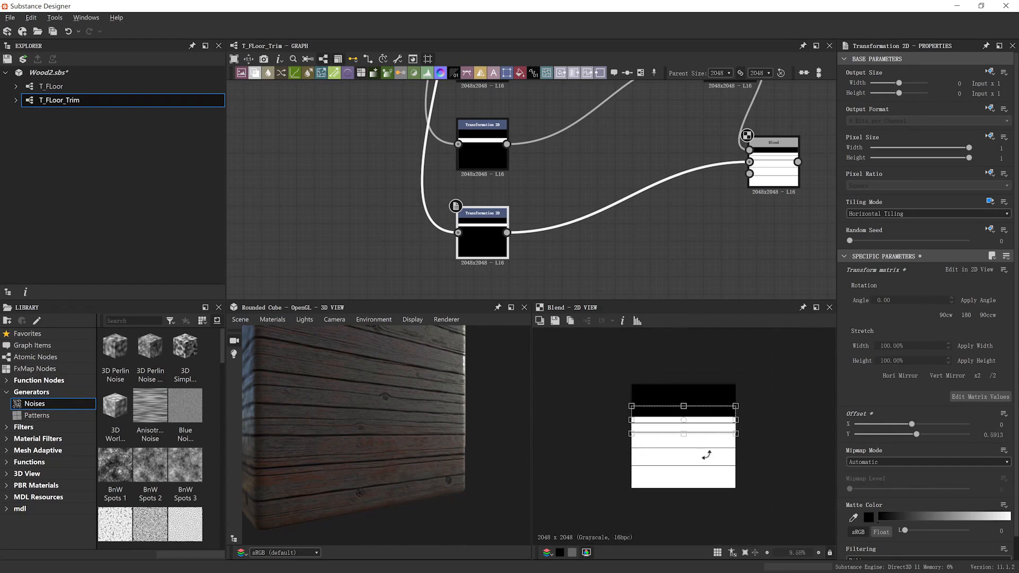
scroll(686, 424, up, 3)
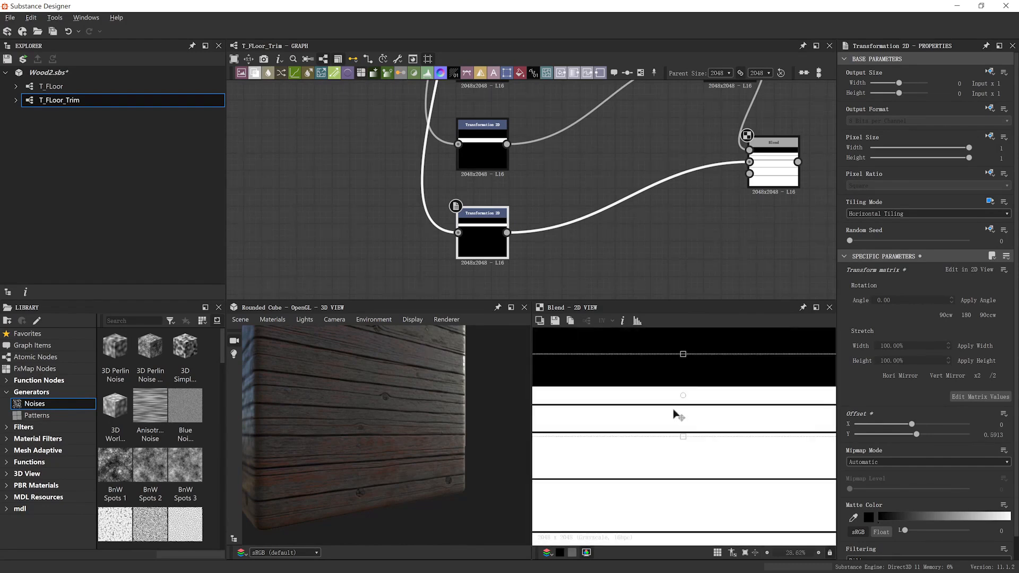
Switch to the reference board and examine the wooden floor trim beside the mats in the Ghost of Tsushima interior images
key(alt+Tab)
scroll(776, 379, up, 3)
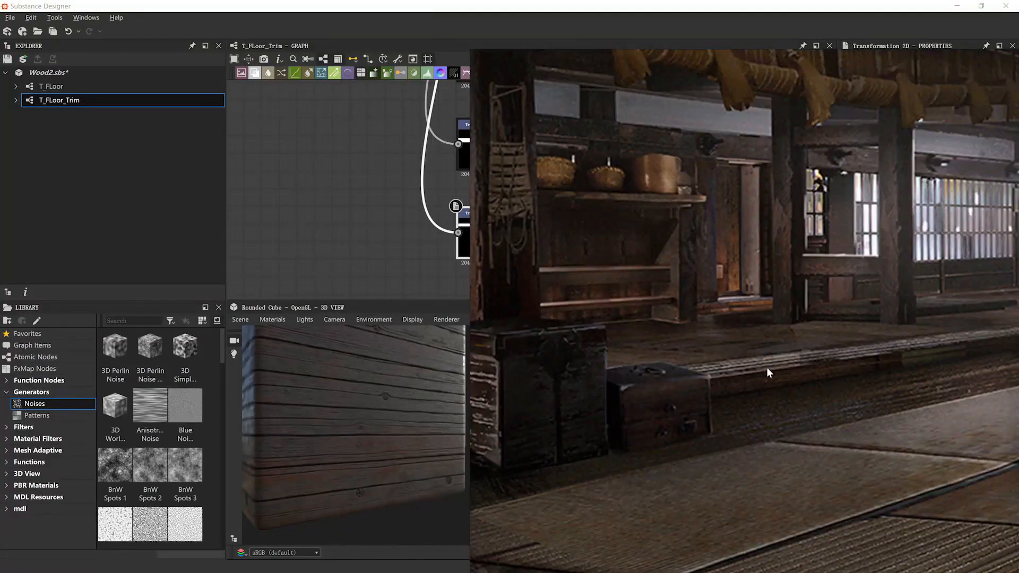
scroll(766, 367, down, 4)
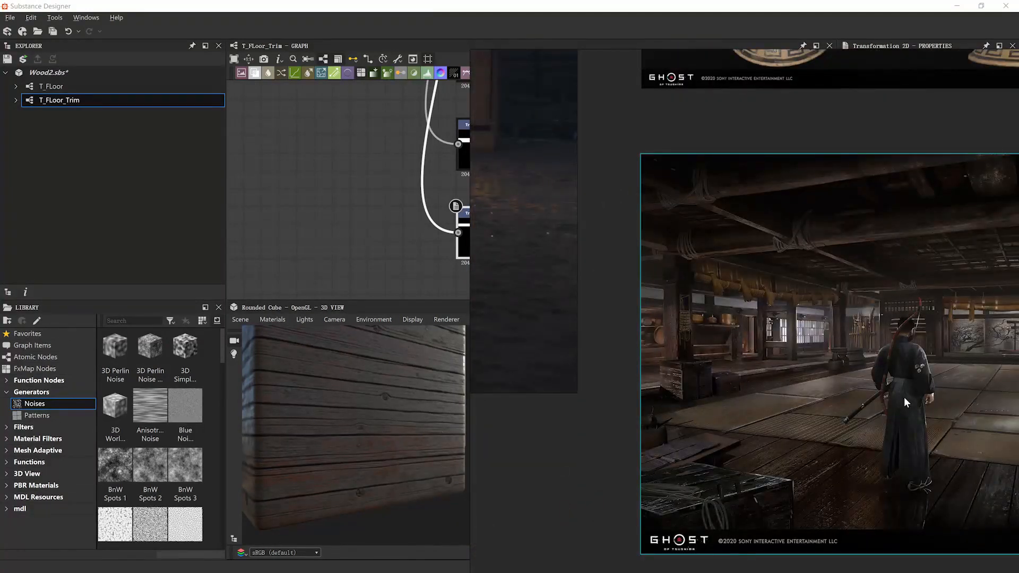
scroll(904, 398, down, 3)
scroll(1013, 417, up, 3)
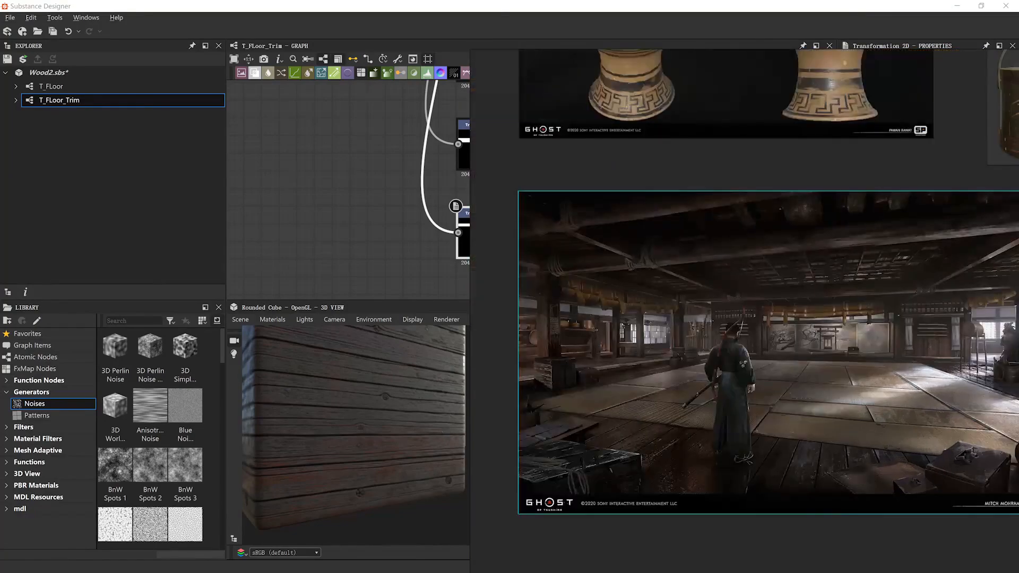
right_drag(1016, 396, 704, 351)
scroll(711, 428, up, 5)
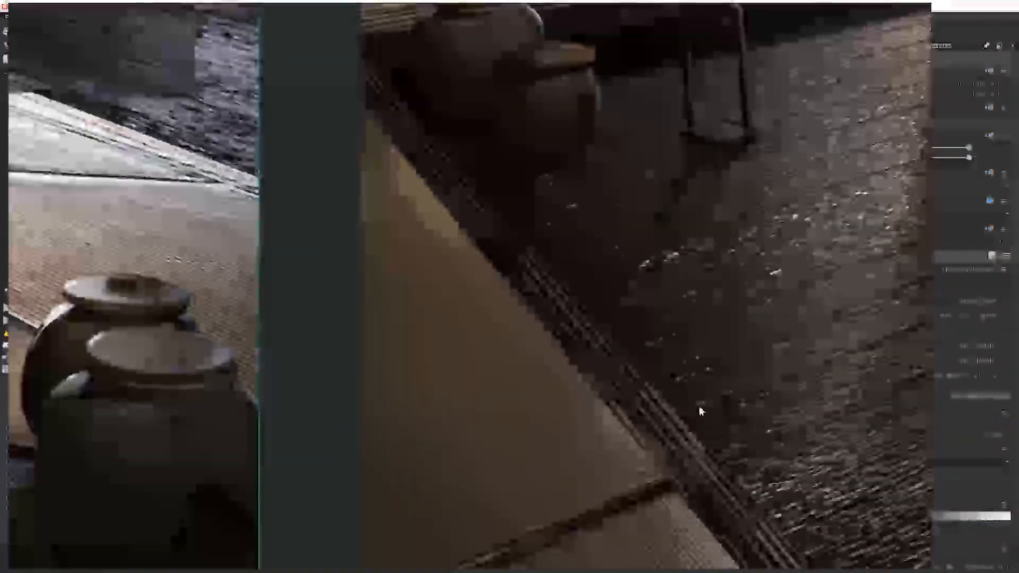
scroll(702, 398, down, 2)
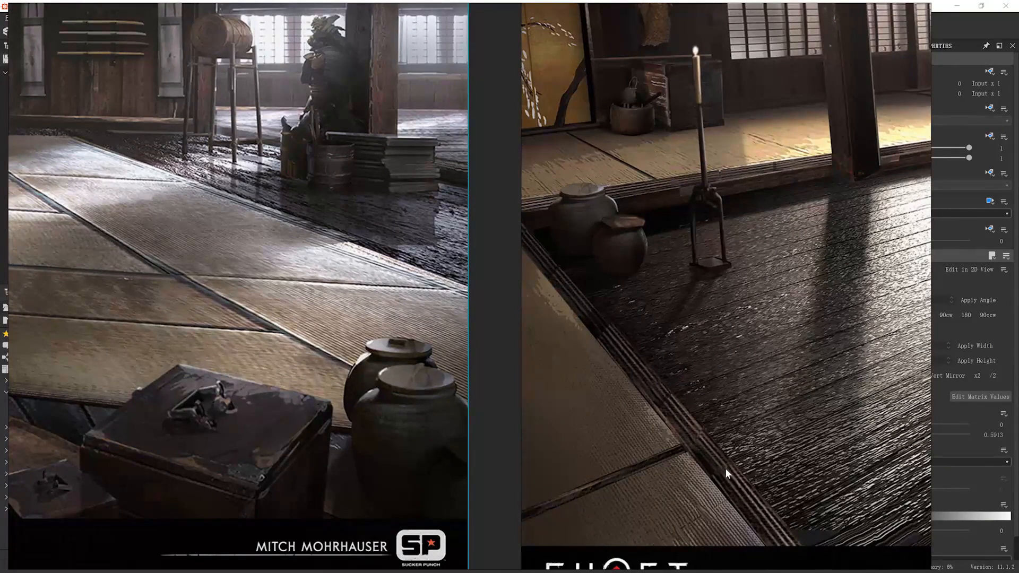
scroll(724, 468, down, 3)
scroll(693, 447, up, 3)
scroll(709, 459, down, 2)
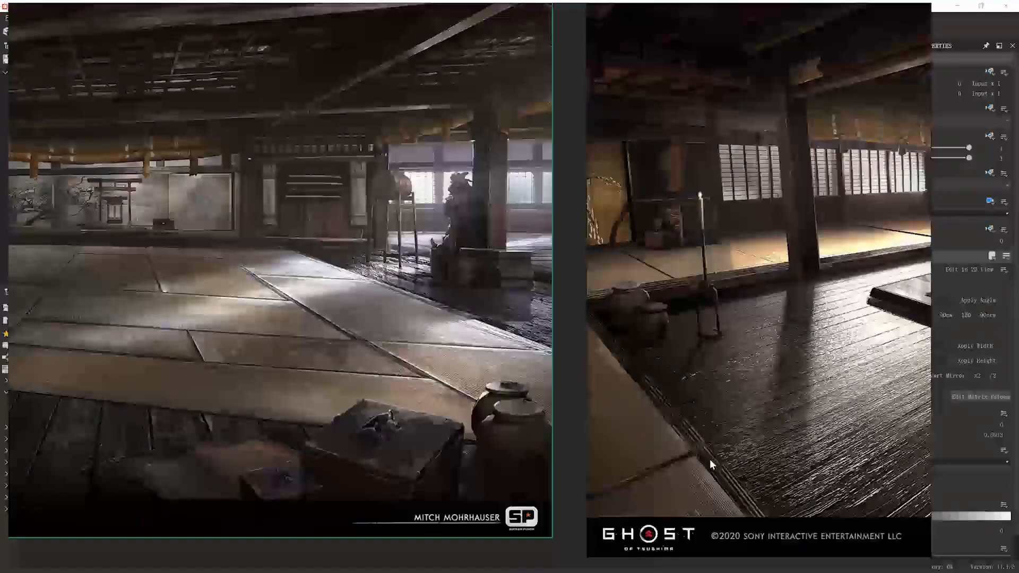
right_drag(737, 434, 1002, 451)
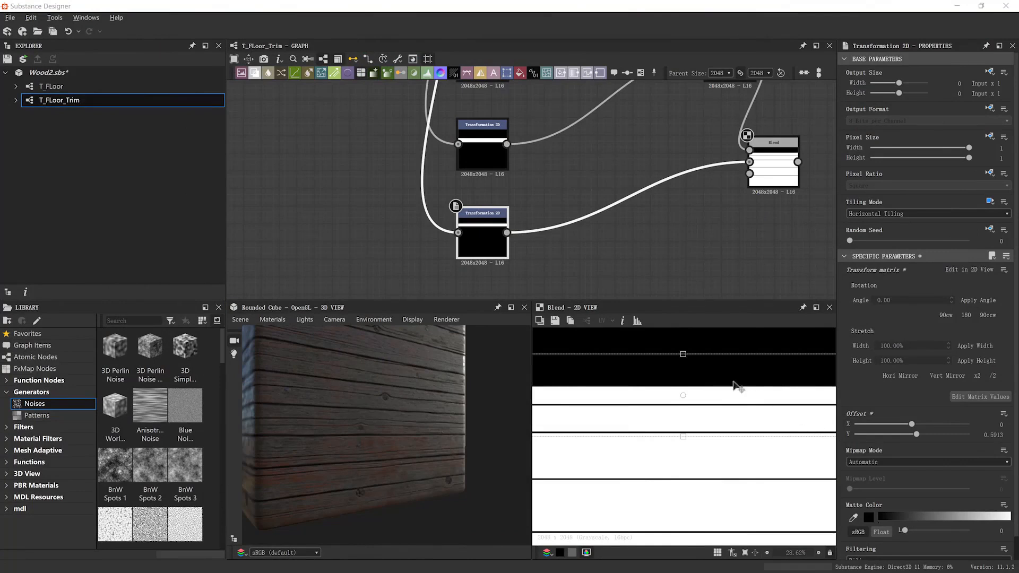
Examine the blended strips' proportions and gap widths in the 2D view
key(f)
scroll(672, 396, down, 1)
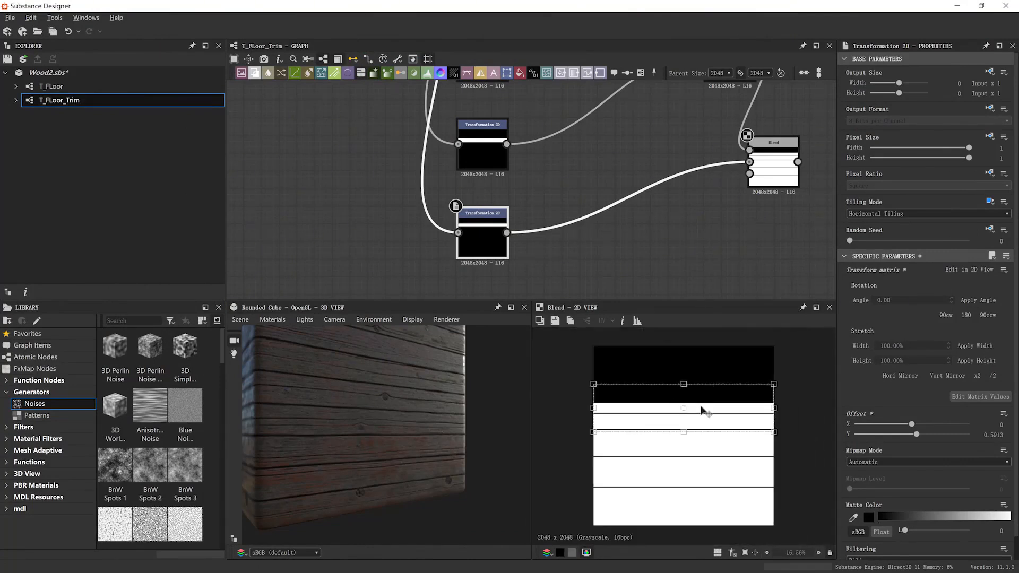
scroll(701, 406, up, 2)
scroll(701, 405, down, 2)
scroll(701, 409, up, 2)
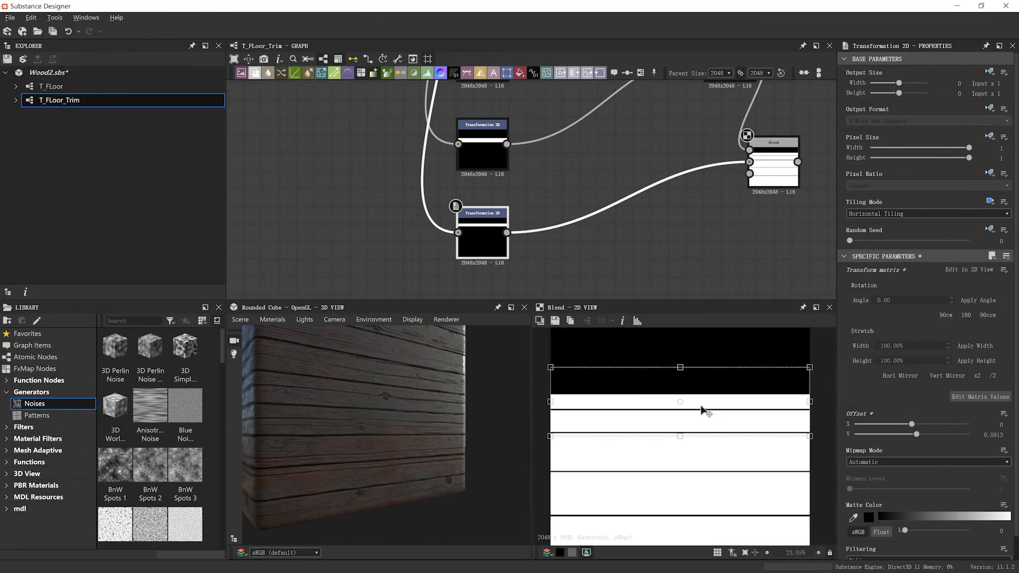
scroll(701, 409, down, 3)
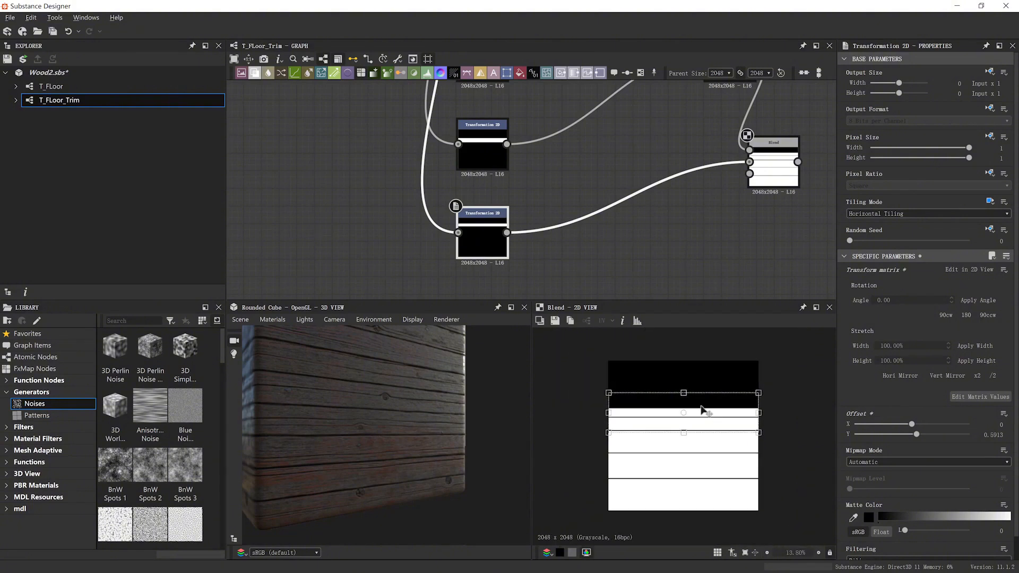
scroll(701, 409, up, 5)
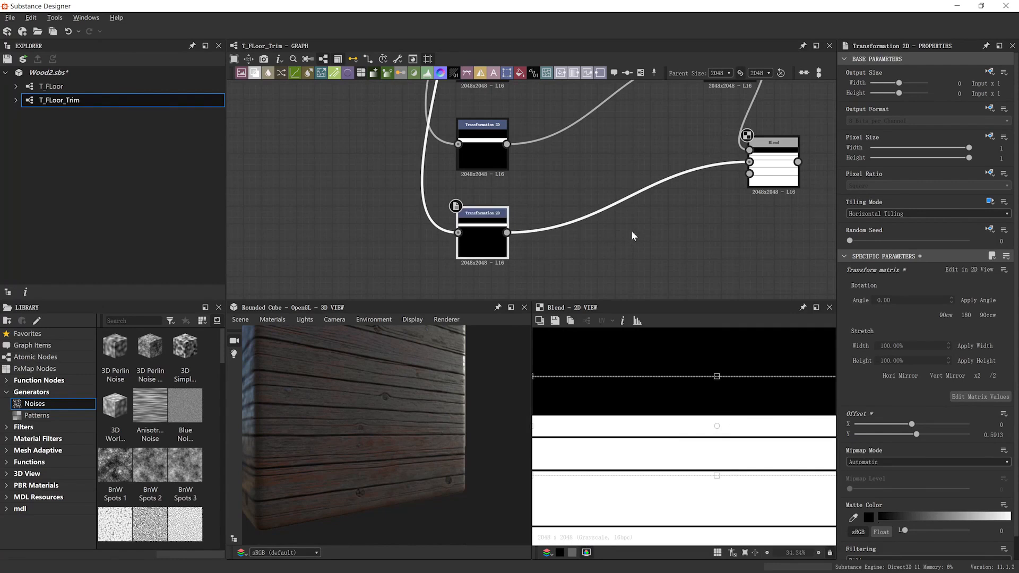
scroll(632, 230, down, 2)
scroll(719, 465, down, 3)
scroll(719, 465, up, 6)
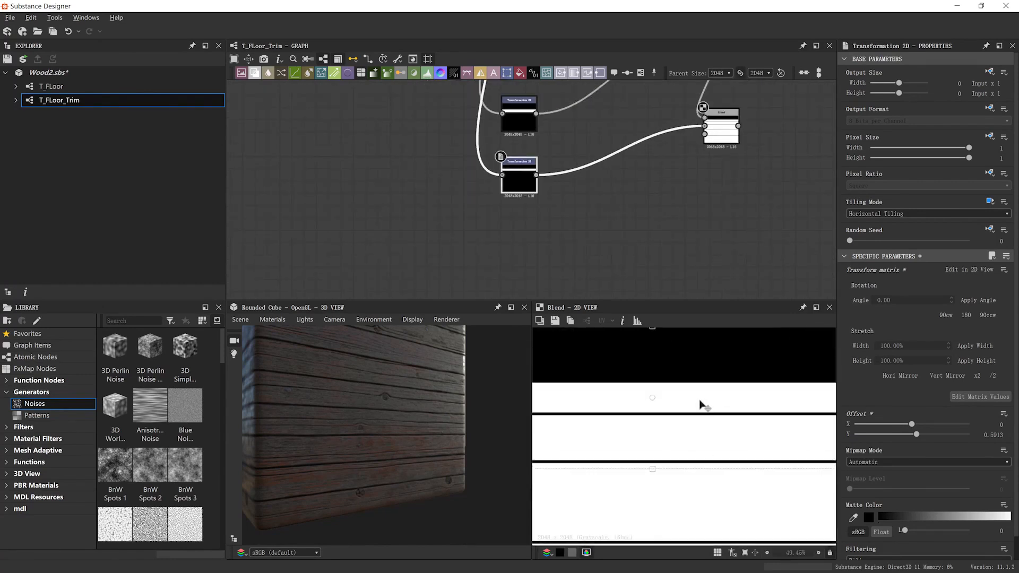
Duplicate the narrow top strip's Transformation 2D node with its input connection and place the copy below it
middle_drag(503, 199, 555, 215)
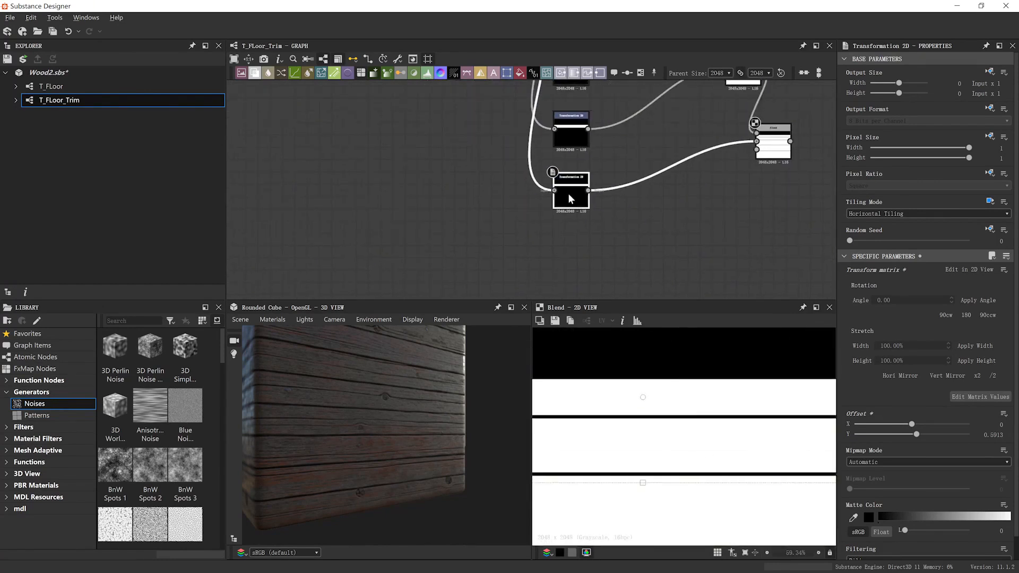
key(ctrl+d)
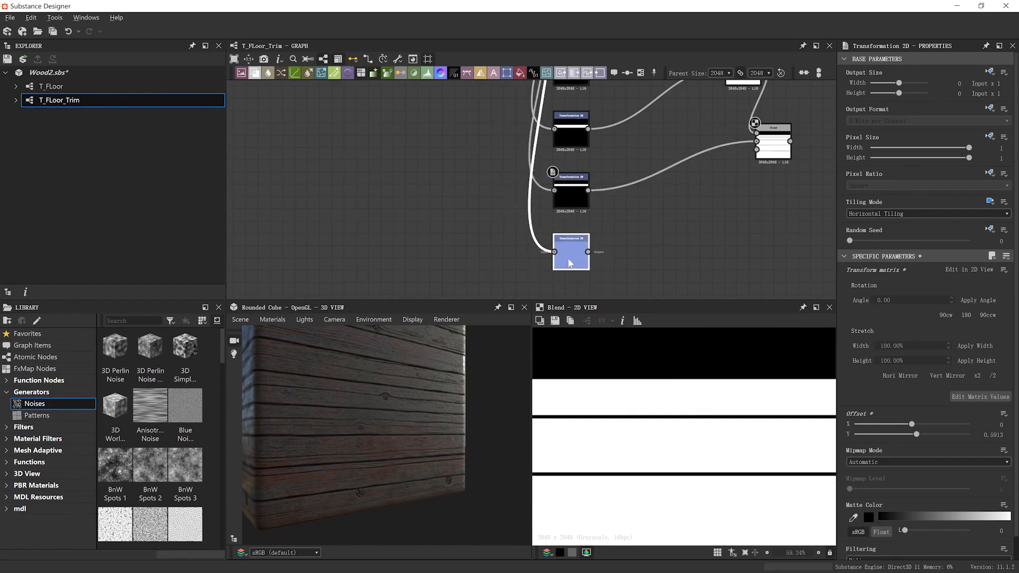
click(570, 263)
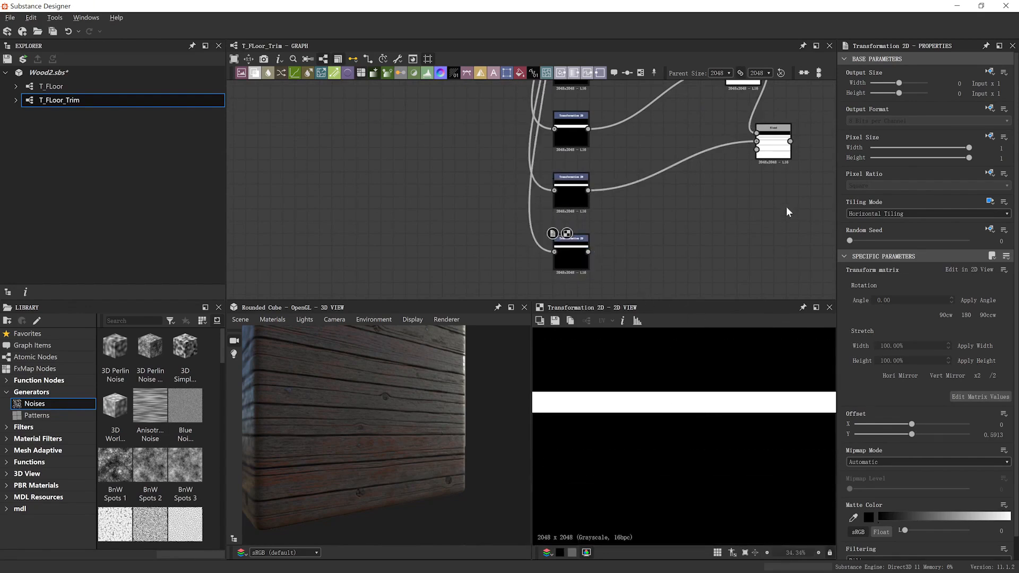
Add another Blend node joining the previous blend with the narrow strip's copy, set to Max (Lighten)
key(space)
text(blend)
key(Return)
drag(791, 142, 588, 252)
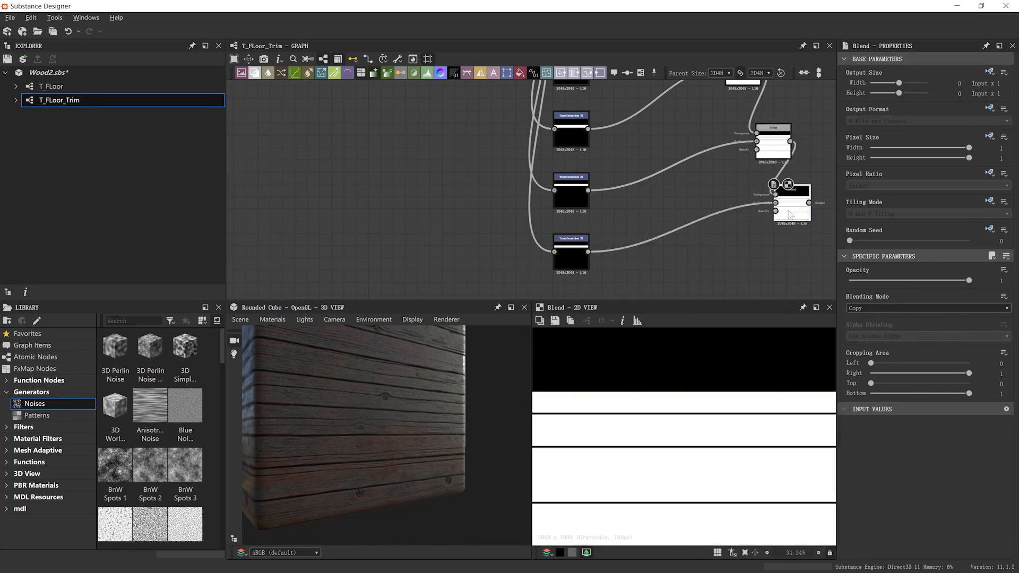
click(884, 307)
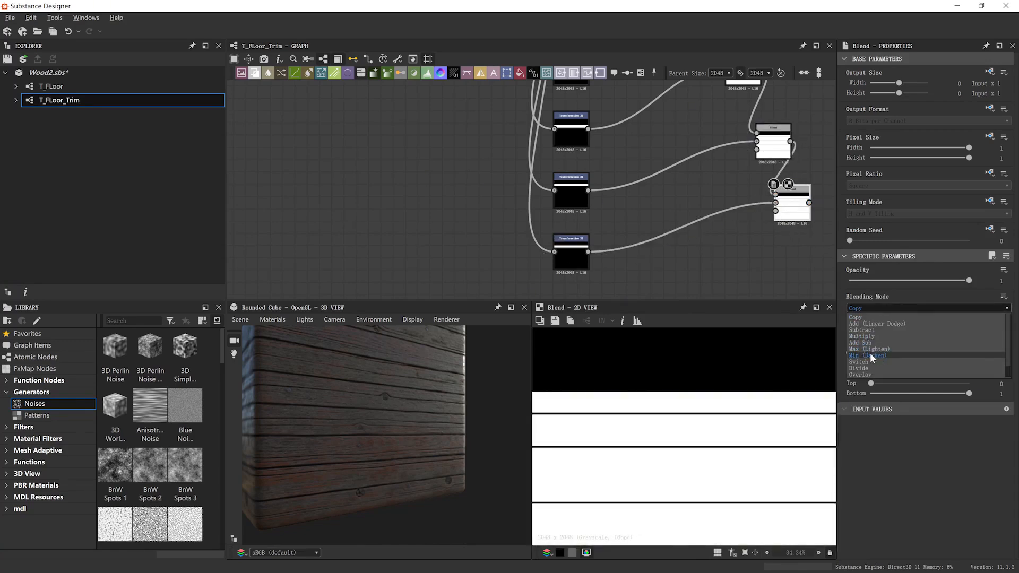
click(870, 348)
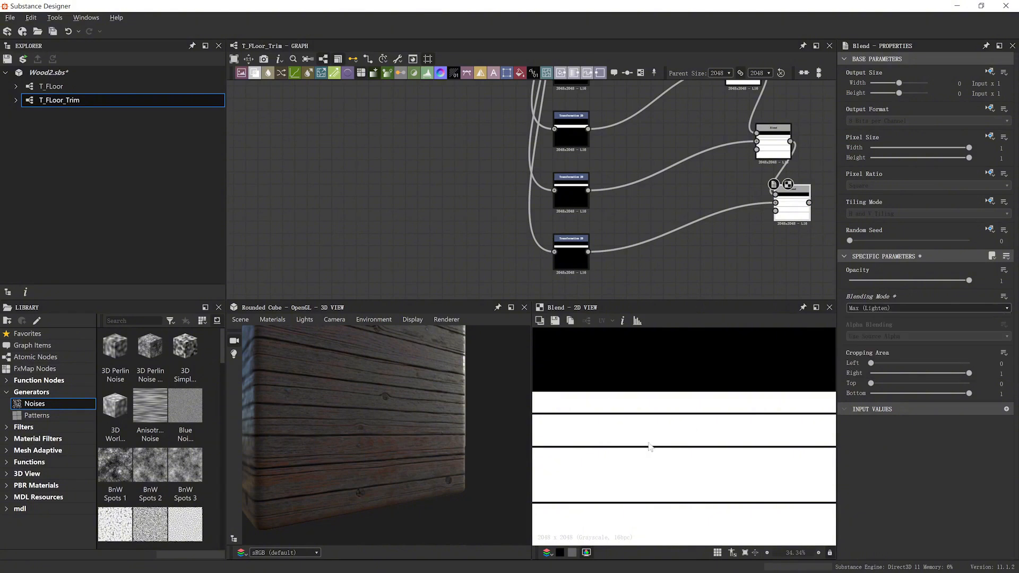
Raise the copied narrow strip above the current topmost one to Offset Y about 0.8413 while previewing the blend
double_click(571, 259)
double_click(793, 208)
click(579, 266)
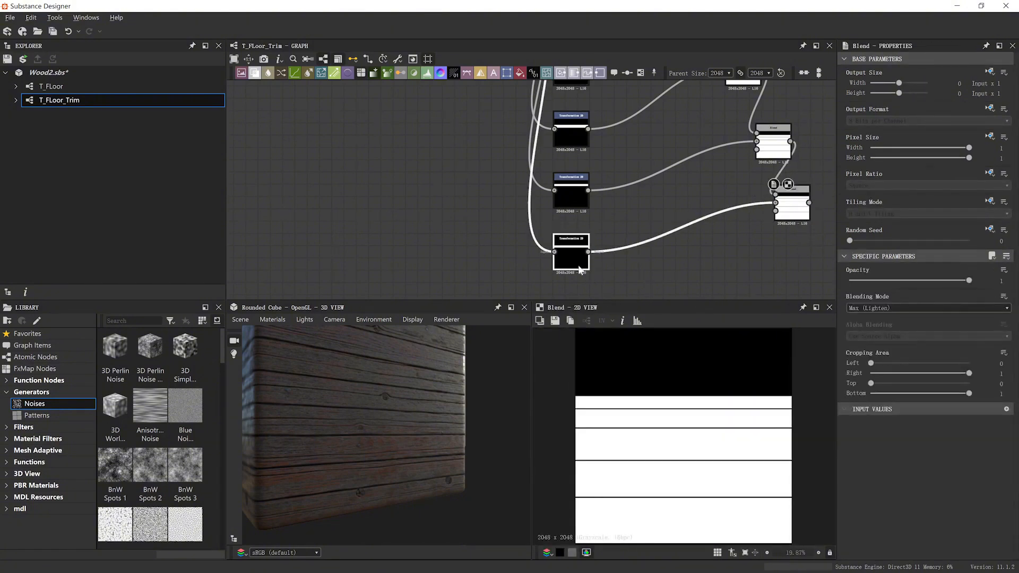
drag(666, 391, 670, 377)
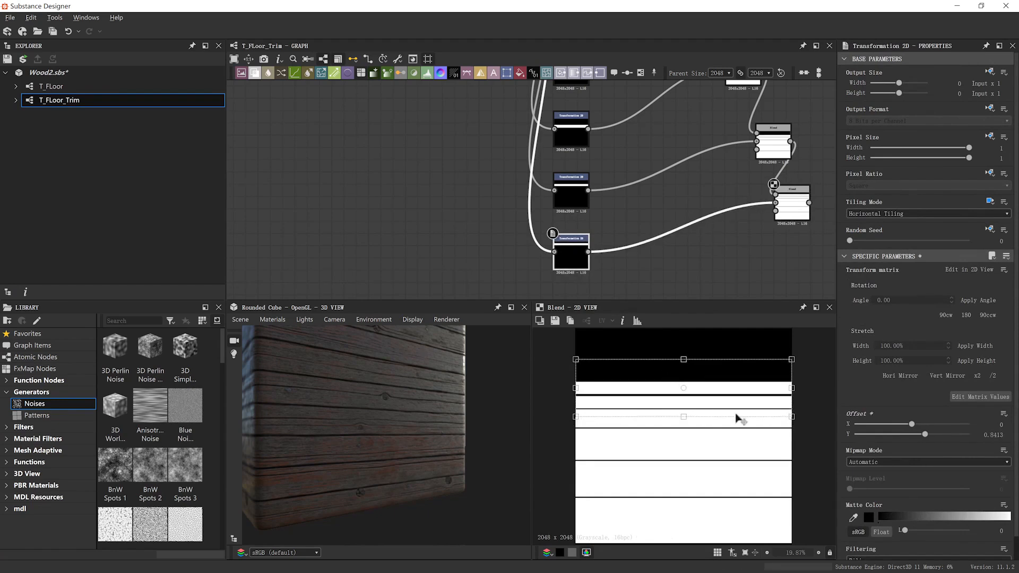
Reduce the height of the copied topmost strip by lowering its upper edge, bringing Offset Y to about 1.5987
scroll(741, 419, down, 2)
scroll(688, 414, up, 5)
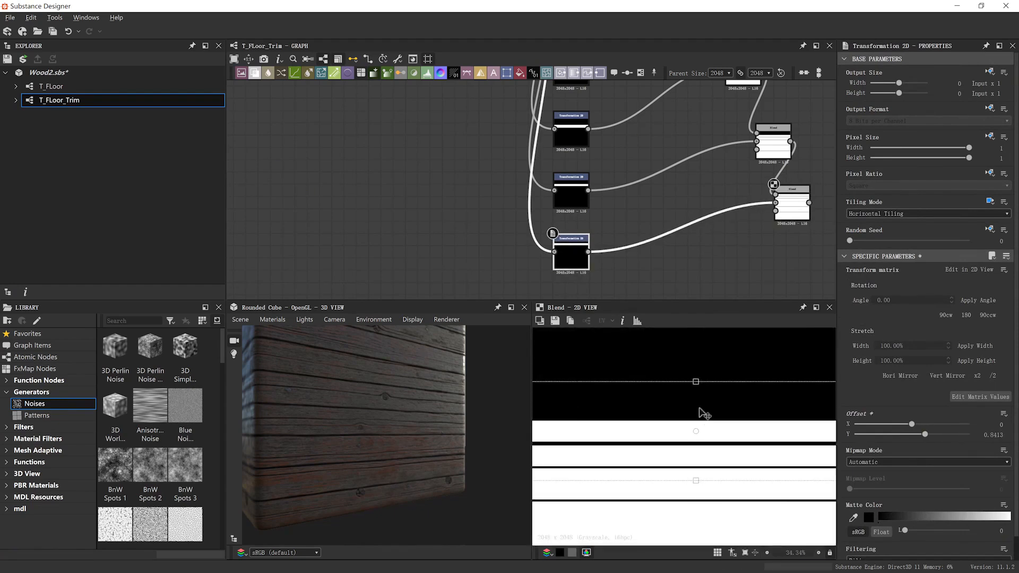
drag(696, 382, 698, 436)
scroll(708, 437, up, 4)
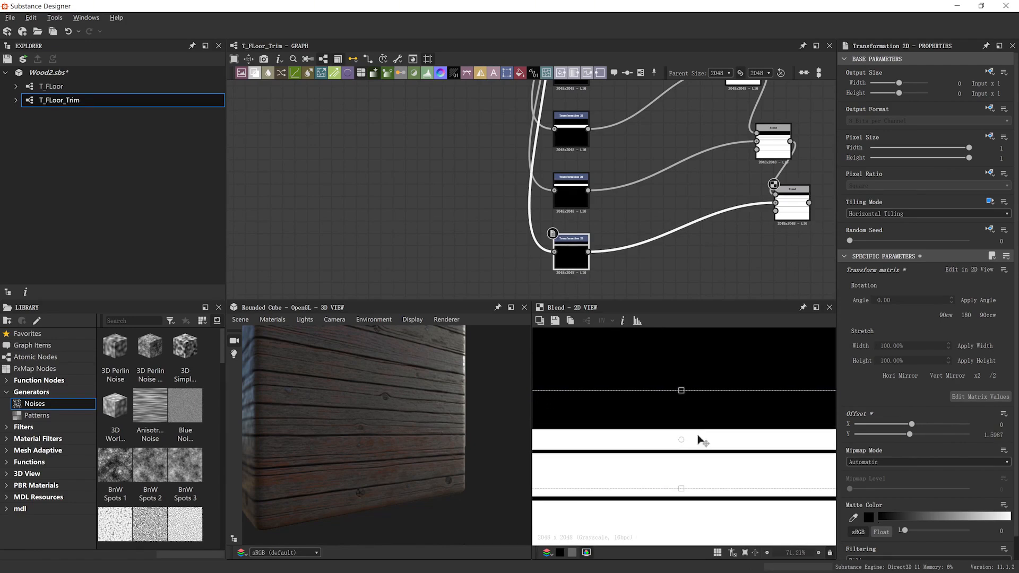
scroll(700, 439, down, 5)
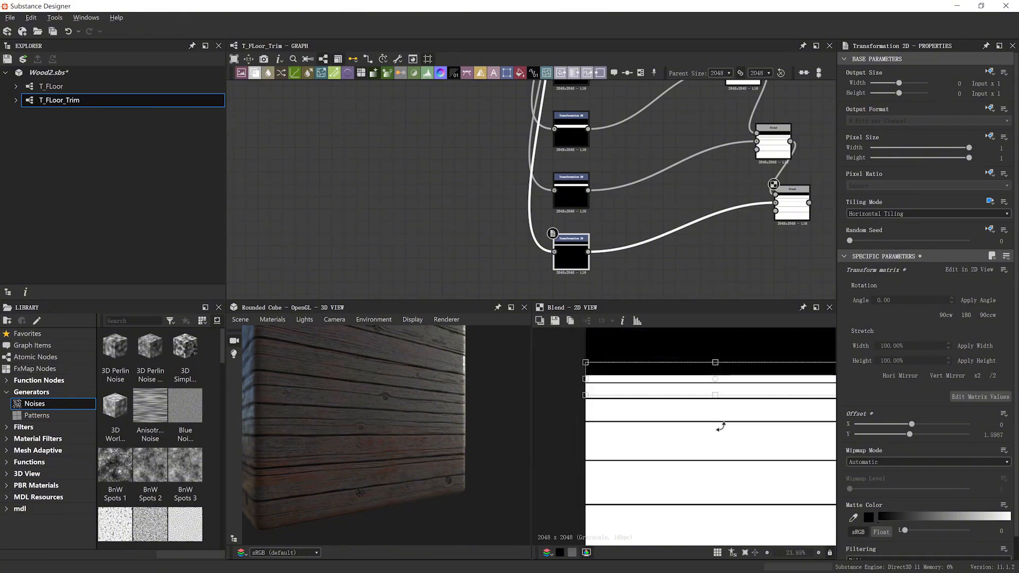
scroll(715, 412, up, 6)
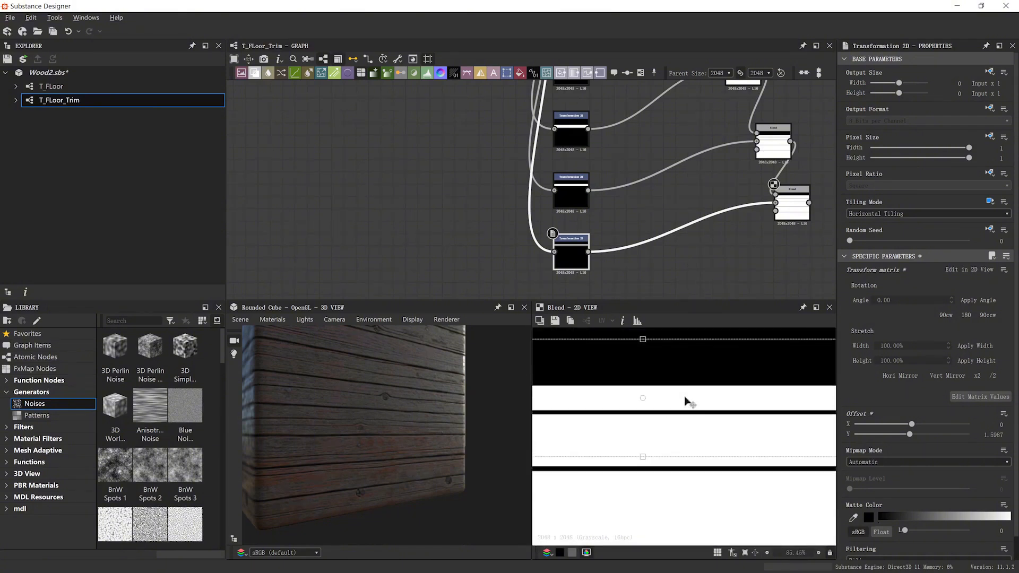
Tighten the gaps by nudging the second strip to Offset Y about 0.587 and the topmost strip to about 1.5828
click(576, 197)
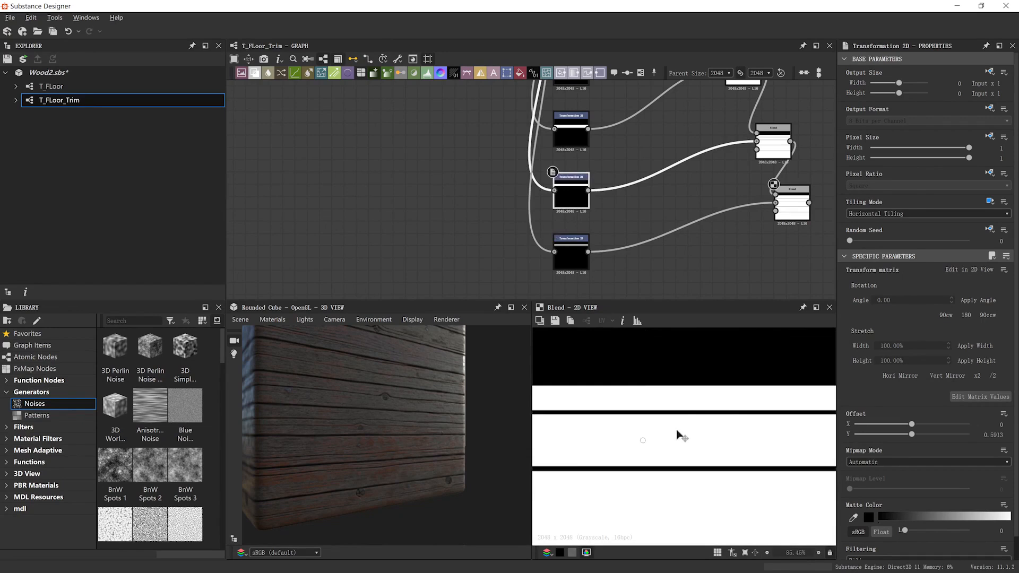
drag(677, 435, 677, 436)
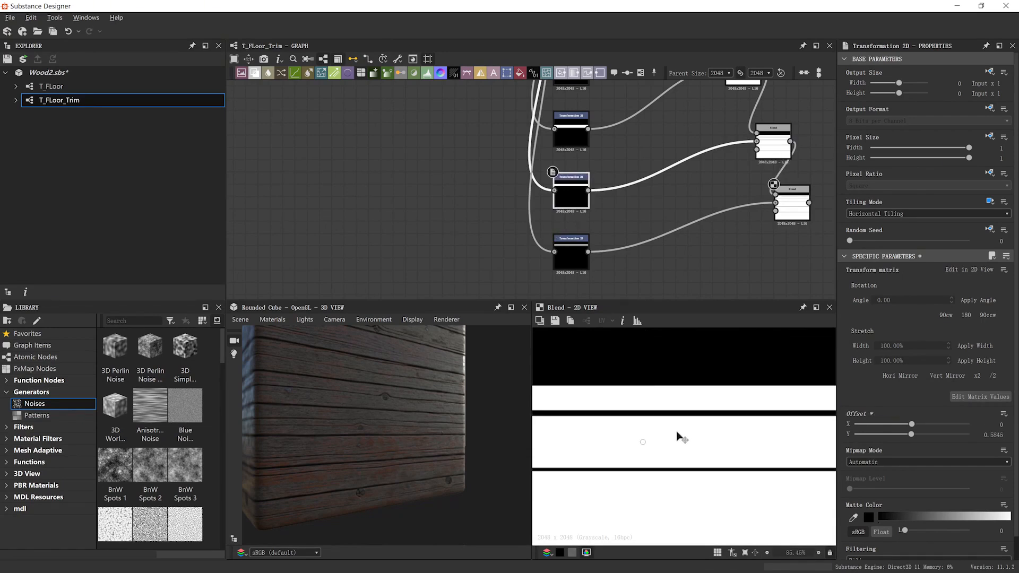
click(574, 263)
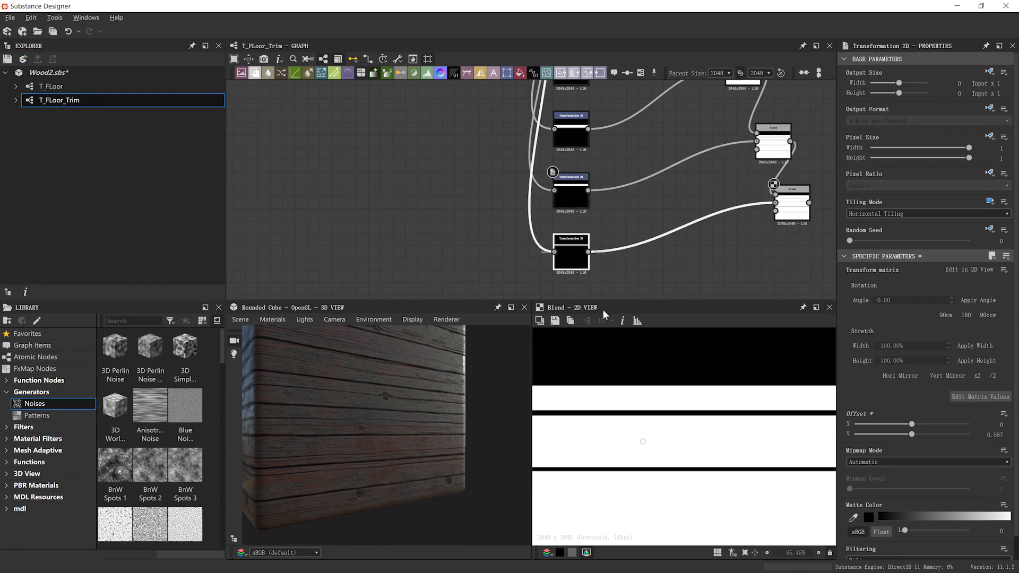
scroll(681, 418, down, 1)
scroll(681, 418, up, 4)
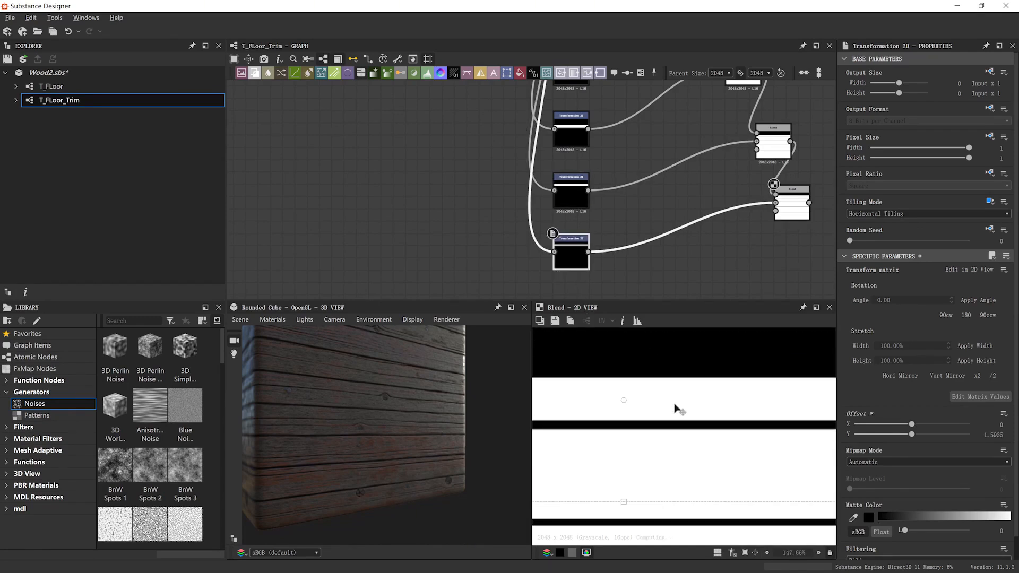
drag(673, 405, 676, 412)
scroll(683, 417, down, 8)
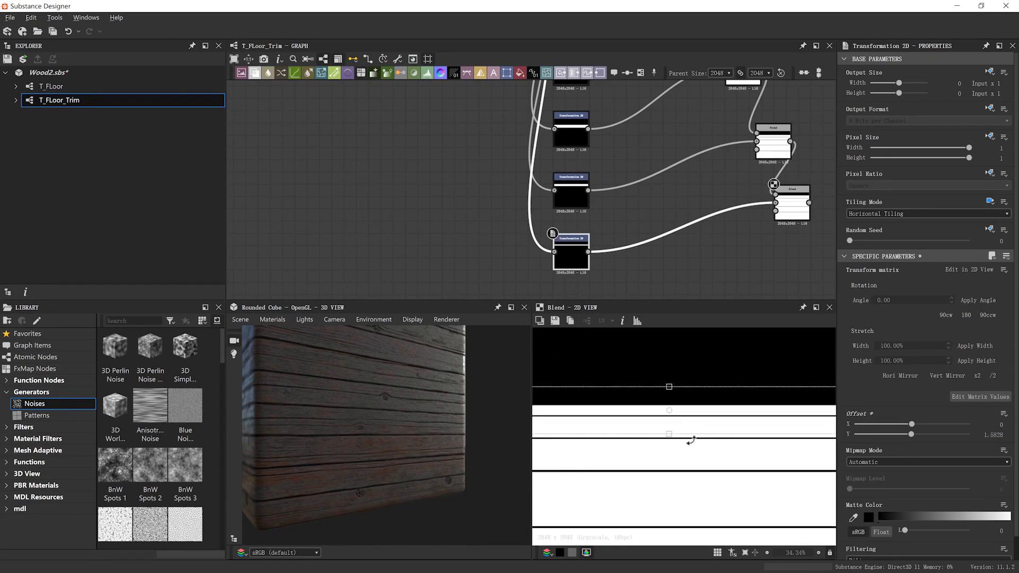
scroll(736, 425, down, 3)
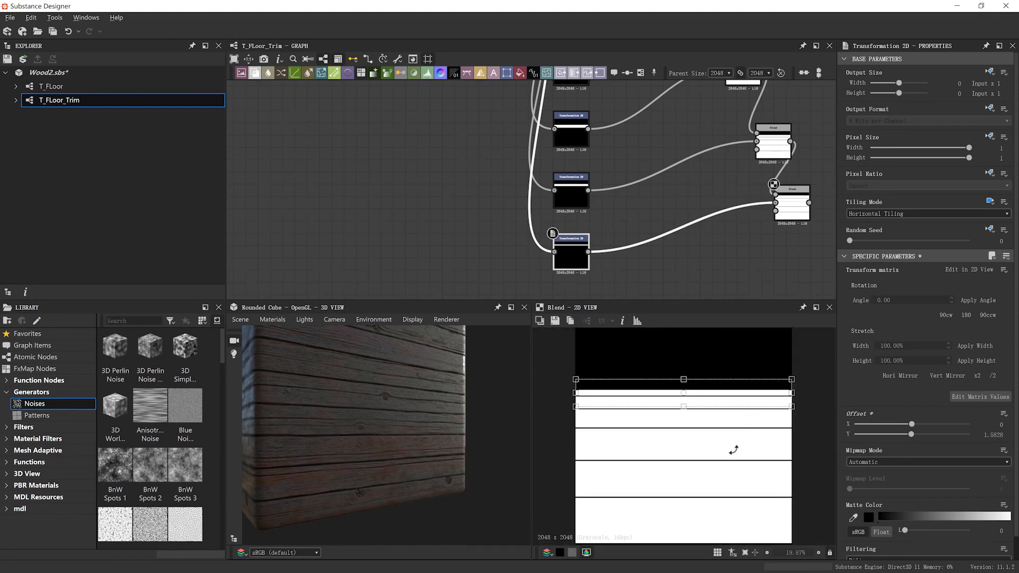
Duplicate the topmost strip's Transformation 2D node with its input connection and place the copy below it
middle_drag(661, 257, 696, 196)
click(629, 232)
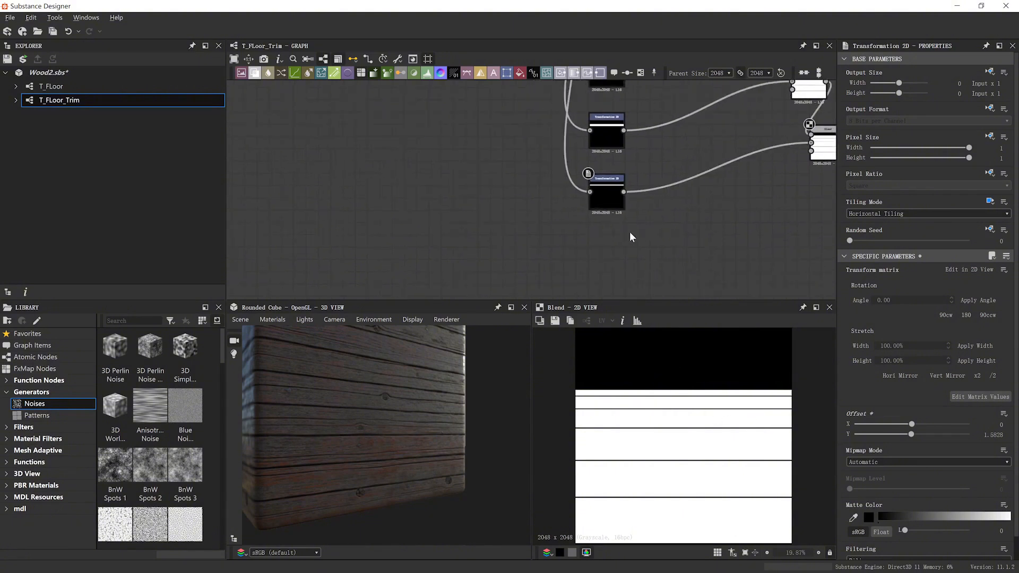
click(609, 195)
key(ctrl+d)
drag(535, 206, 611, 270)
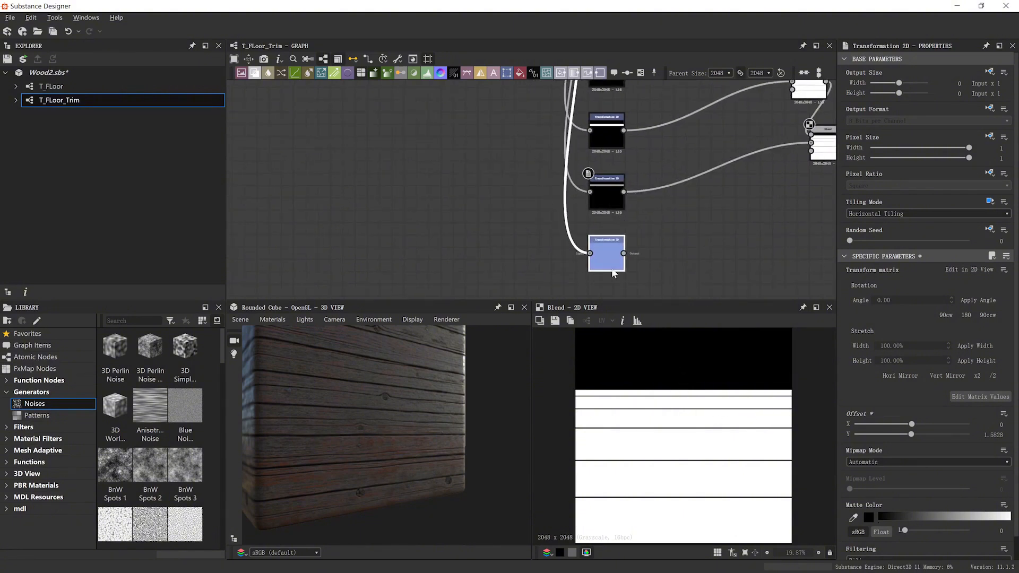
Add a Blend node joining the last blend with the new strip copy, set to Max (Lighten)
middle_drag(728, 265, 646, 267)
key(space)
text(blend)
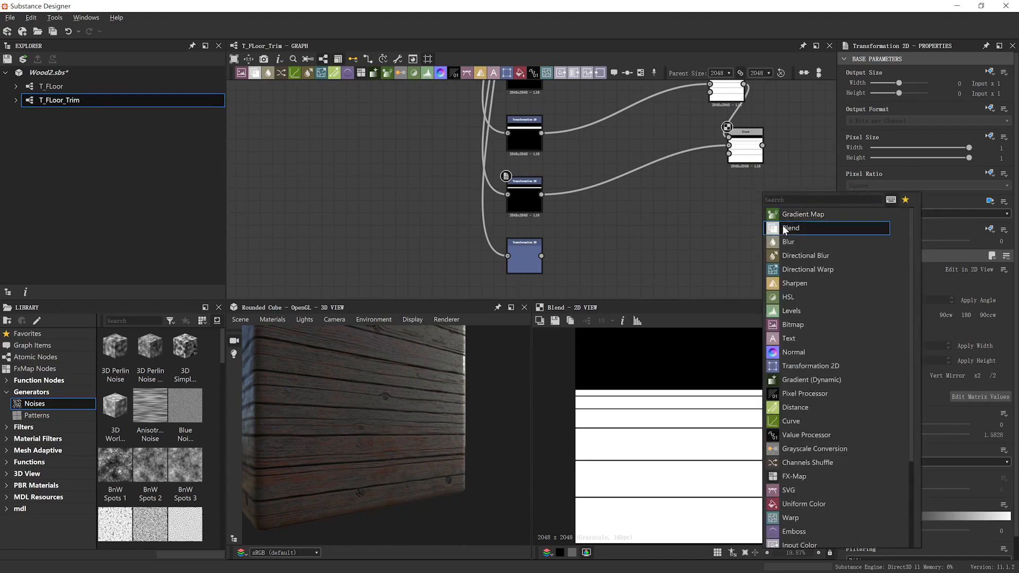
key(Return)
drag(762, 145, 542, 255)
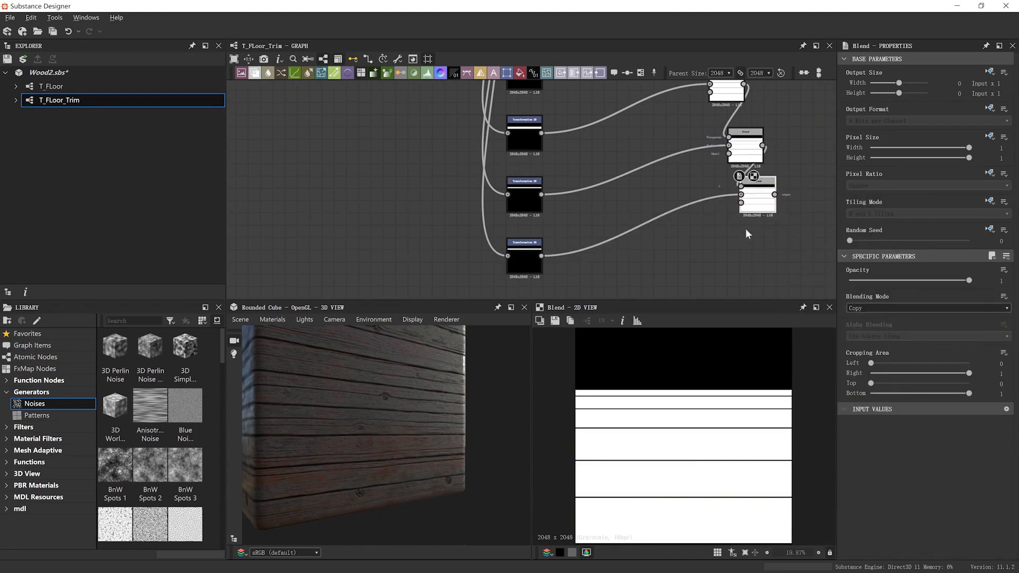
click(864, 306)
click(864, 348)
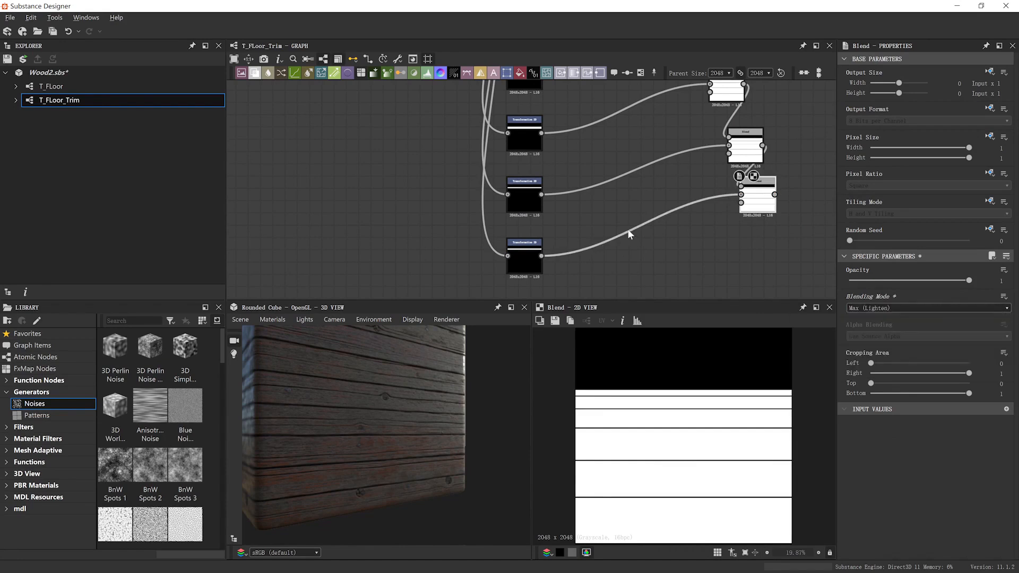
Squash the new strip copy thinner and place it just above the topmost strip, at Offset Y about 2.8846
scroll(627, 228, up, 2)
click(480, 273)
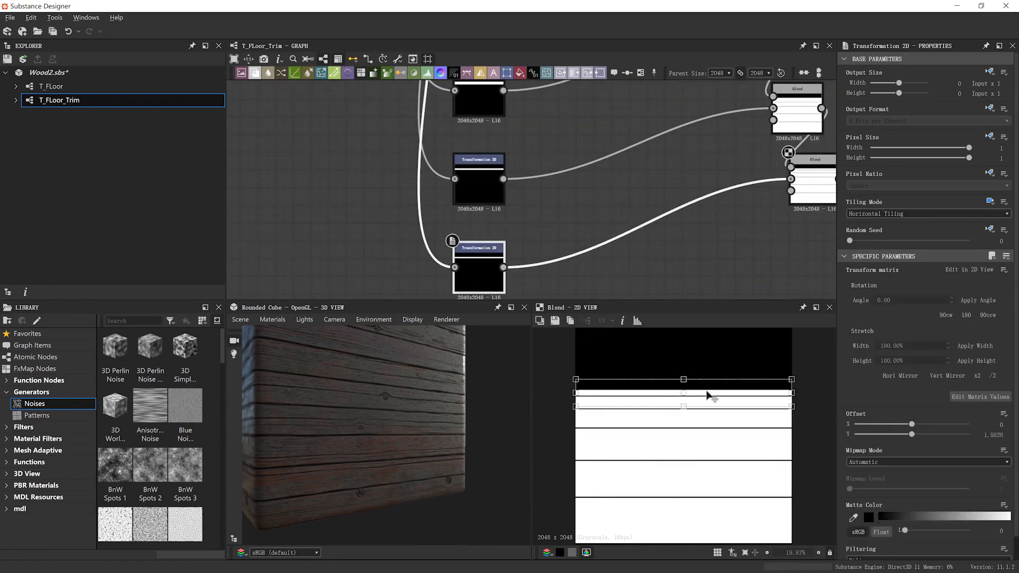
drag(707, 395, 681, 414)
scroll(690, 371, up, 6)
scroll(690, 412, up, 5)
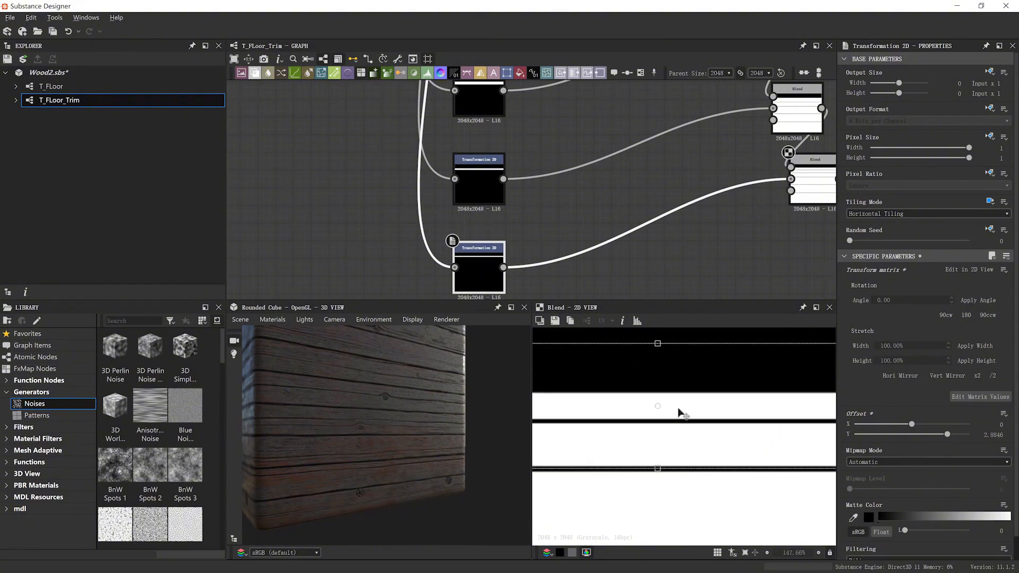
scroll(690, 419, down, 10)
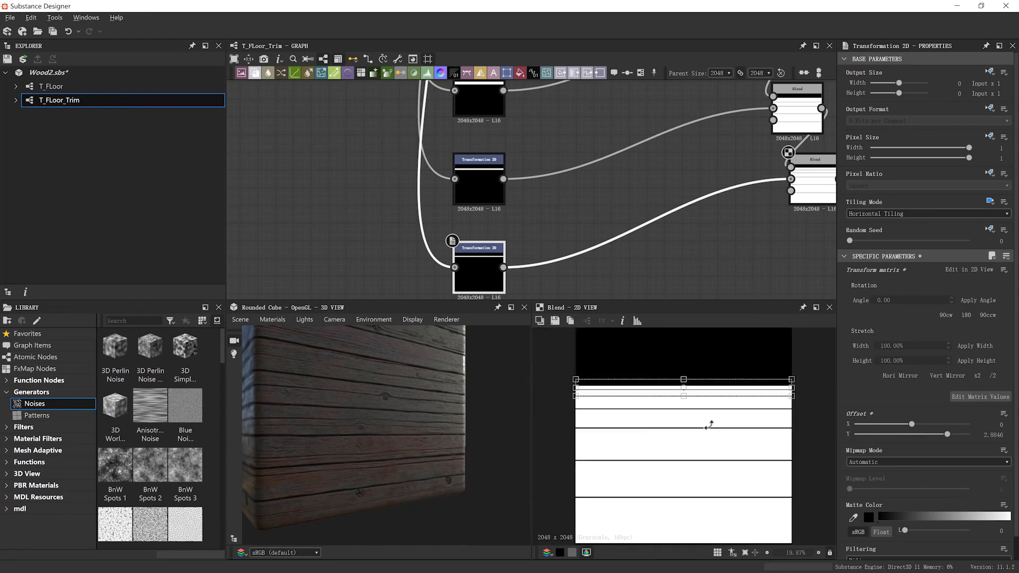
scroll(736, 473, down, 3)
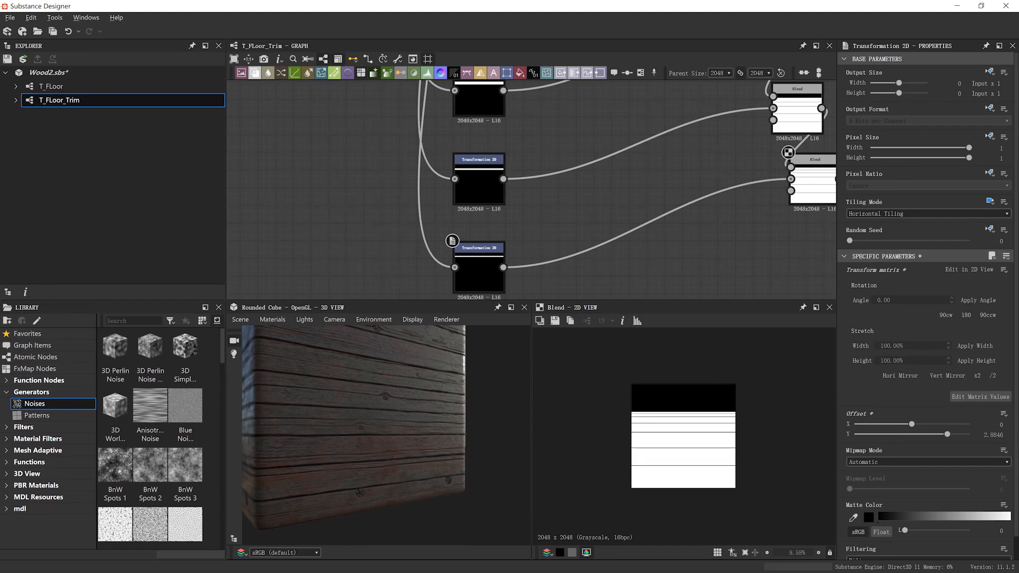
Examine the strips' proportions and gaps in the blended mask and compare them with the interior reference image
scroll(678, 418, up, 6)
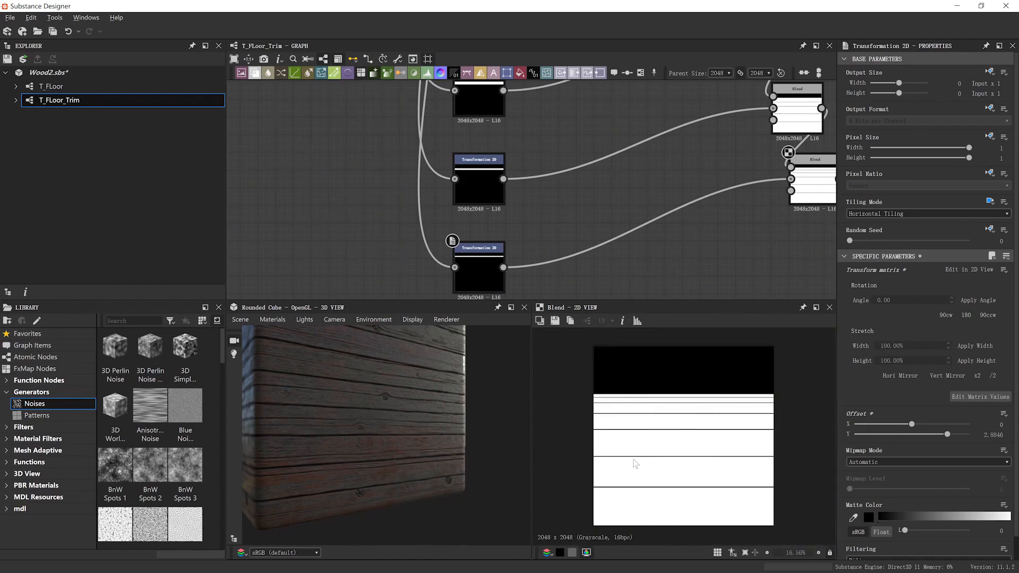
scroll(636, 464, up, 8)
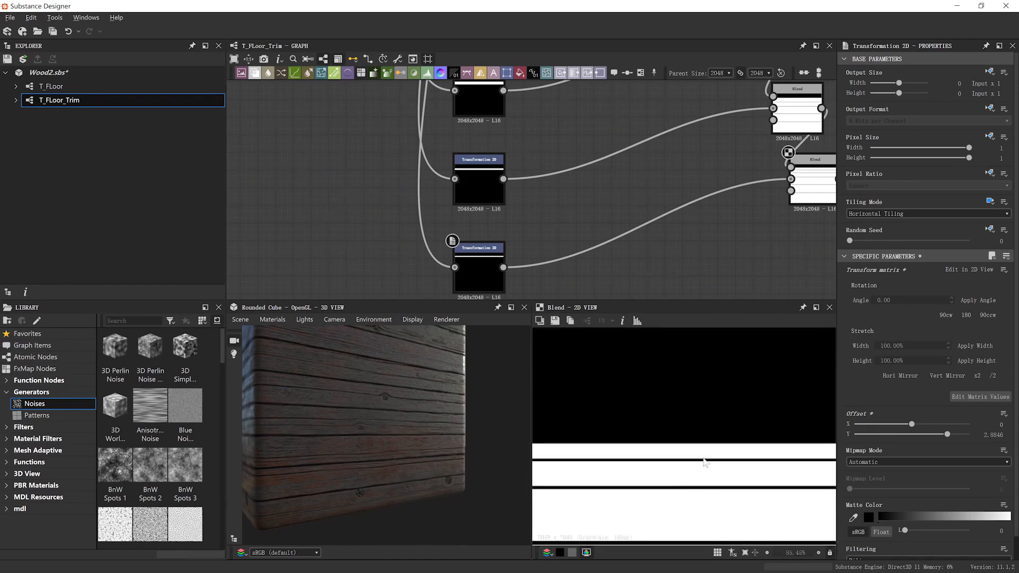
scroll(703, 460, down, 6)
scroll(722, 449, up, 3)
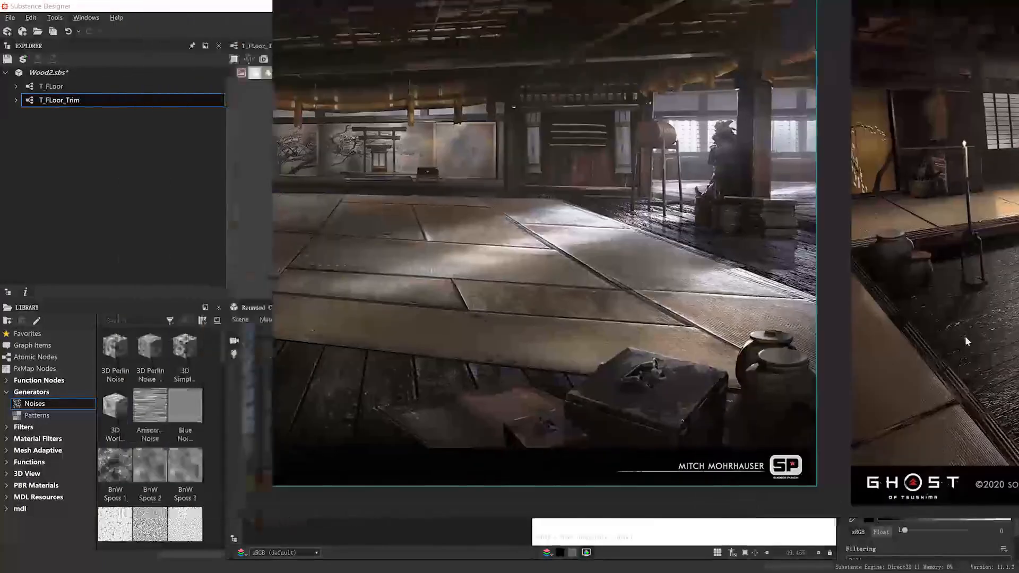
scroll(528, 209, down, 3)
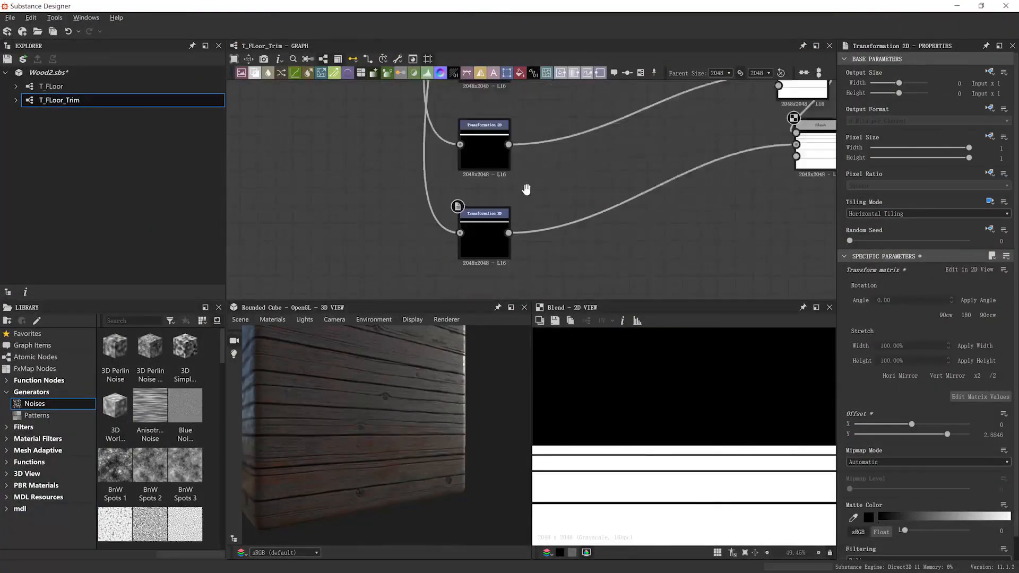
scroll(565, 244, down, 1)
middle_drag(670, 490, 671, 478)
scroll(701, 438, down, 3)
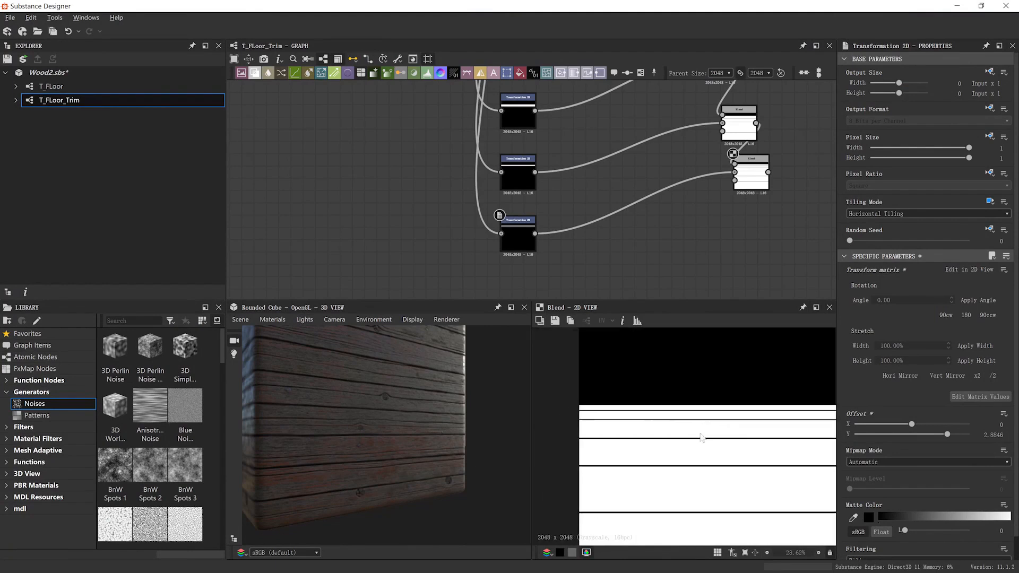
middle_drag(693, 431, 672, 439)
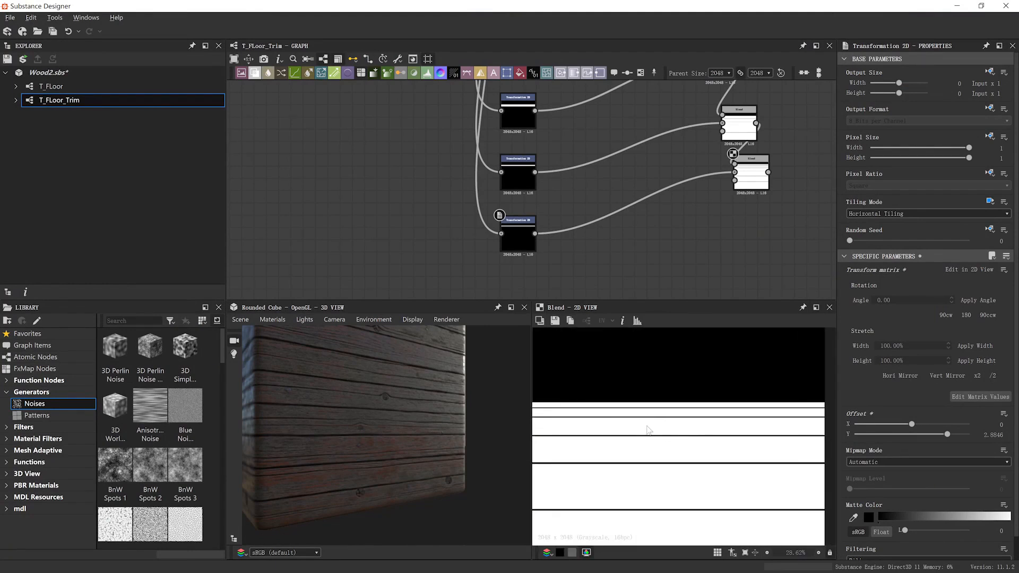
scroll(650, 427, up, 3)
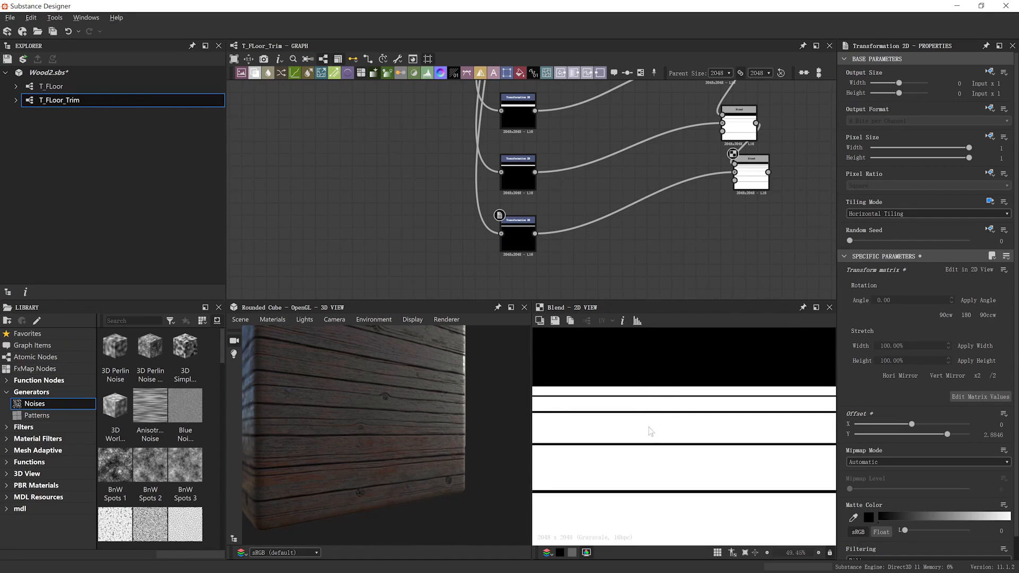
Duplicate the third-from-last strip's Transformation 2D node with its input connection and place the copy at the end of the column
middle_drag(542, 190, 579, 256)
double_click(536, 183)
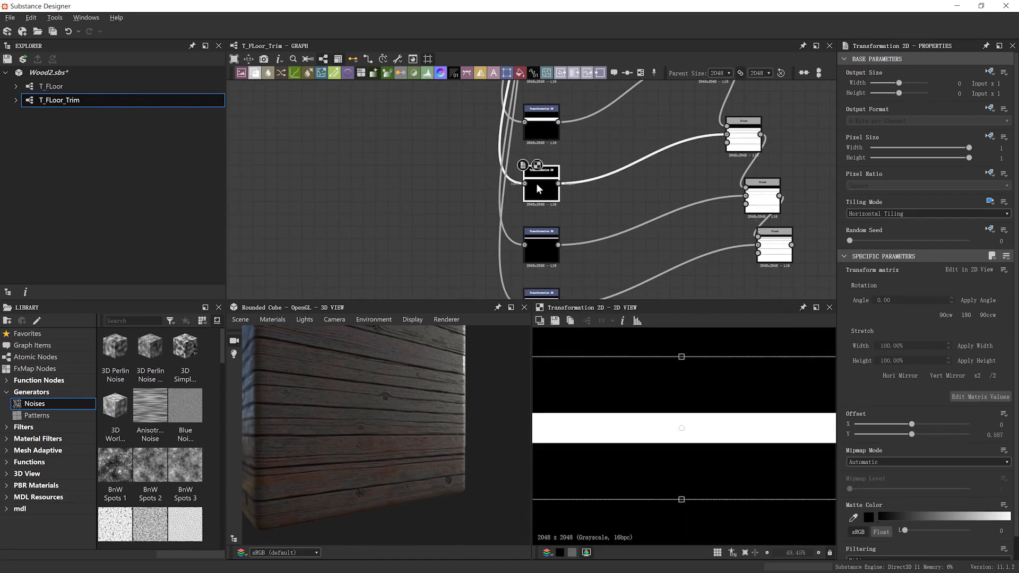
scroll(598, 255, down, 4)
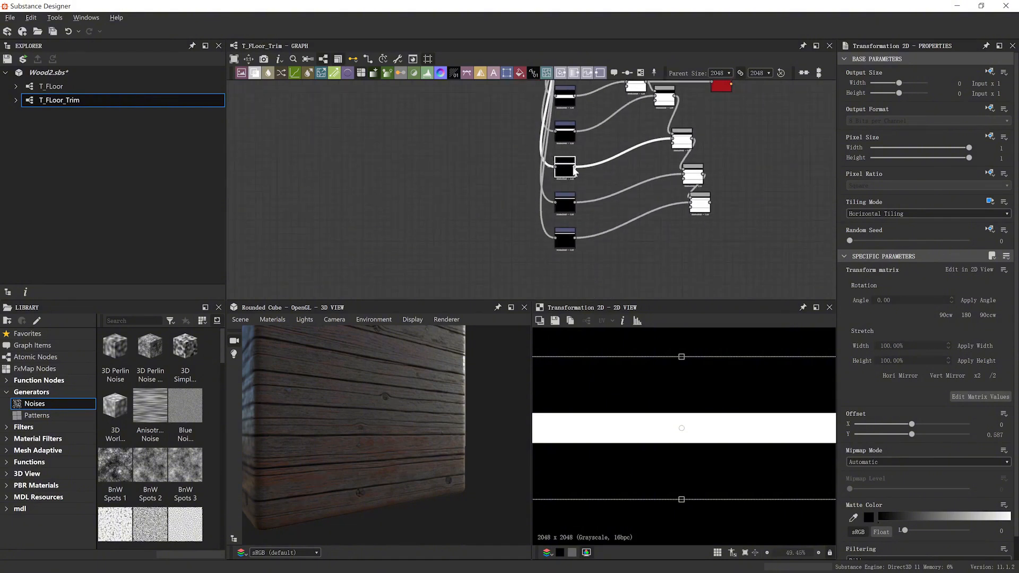
key(ctrl+d)
drag(535, 184, 564, 280)
click(747, 236)
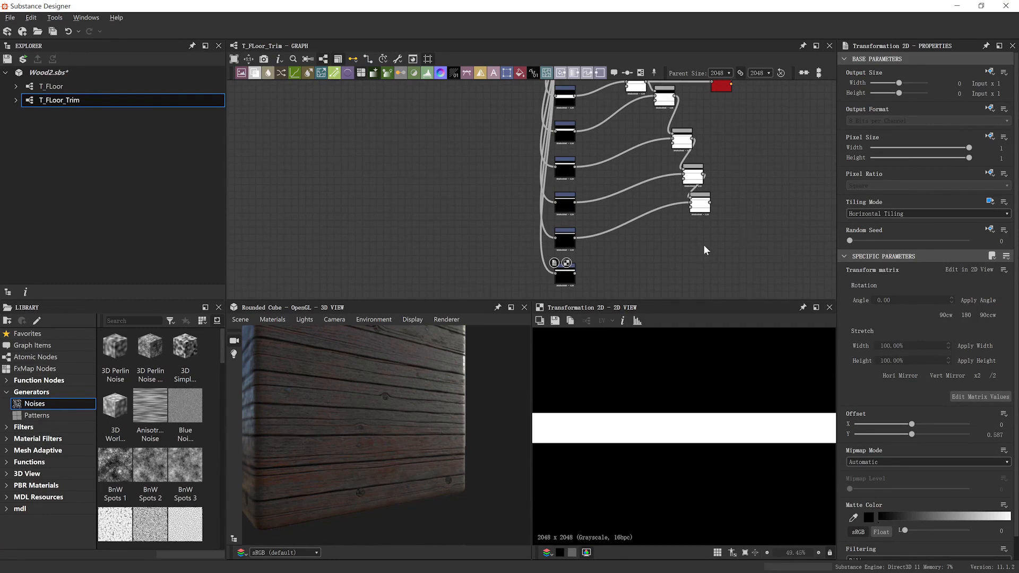
Add a further Blend node combining the thinnest strip's blend with the newly duplicated strip, using Max (Lighten)
right_click(703, 249)
click(722, 234)
drag(712, 203, 577, 275)
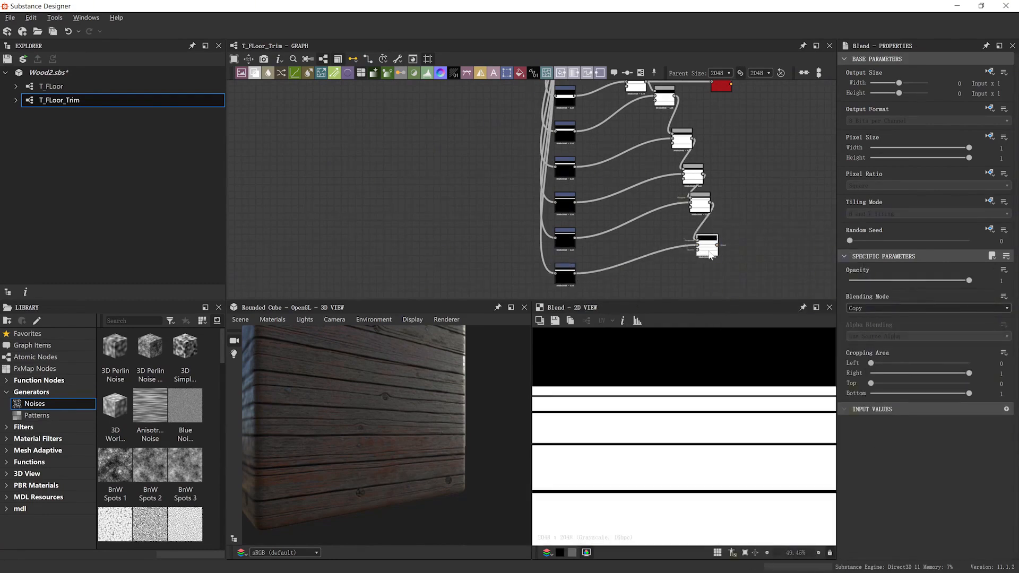
click(882, 310)
click(864, 348)
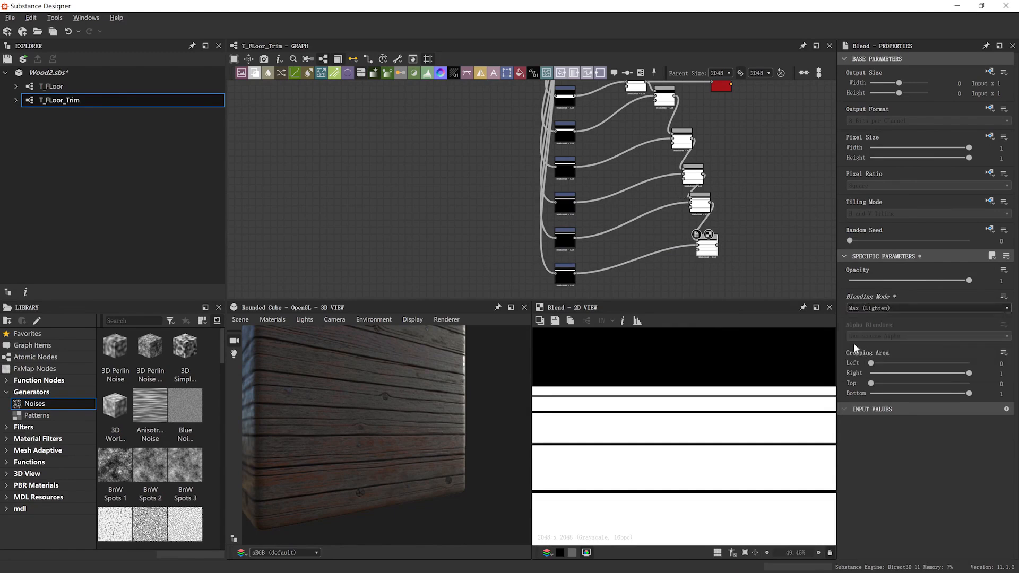
Raise the newly duplicated strip above the thinnest one with a narrow gap, at Offset Y about 0.9981
click(571, 270)
drag(664, 423, 666, 360)
scroll(665, 361, down, 3)
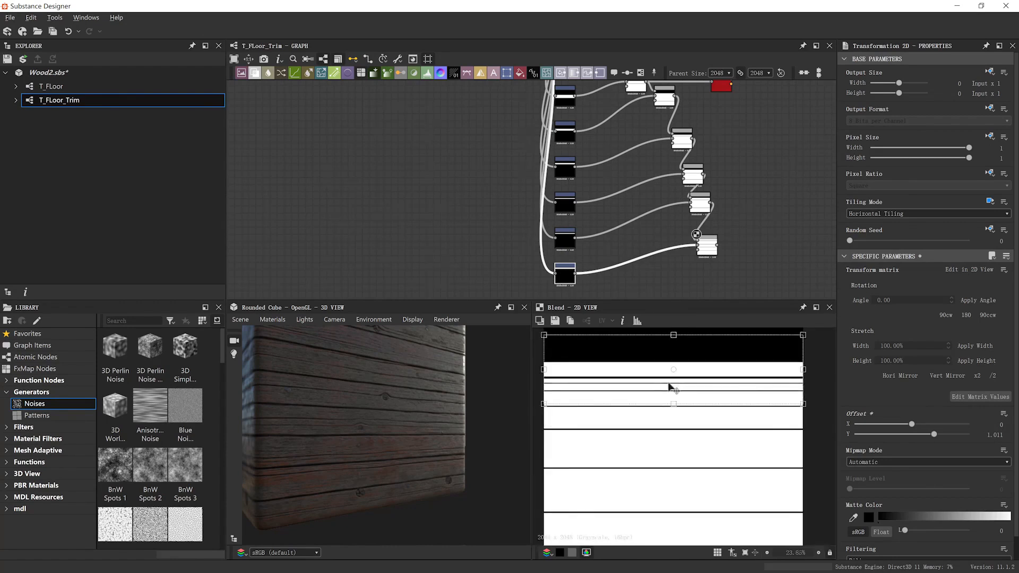
scroll(618, 434, down, 1)
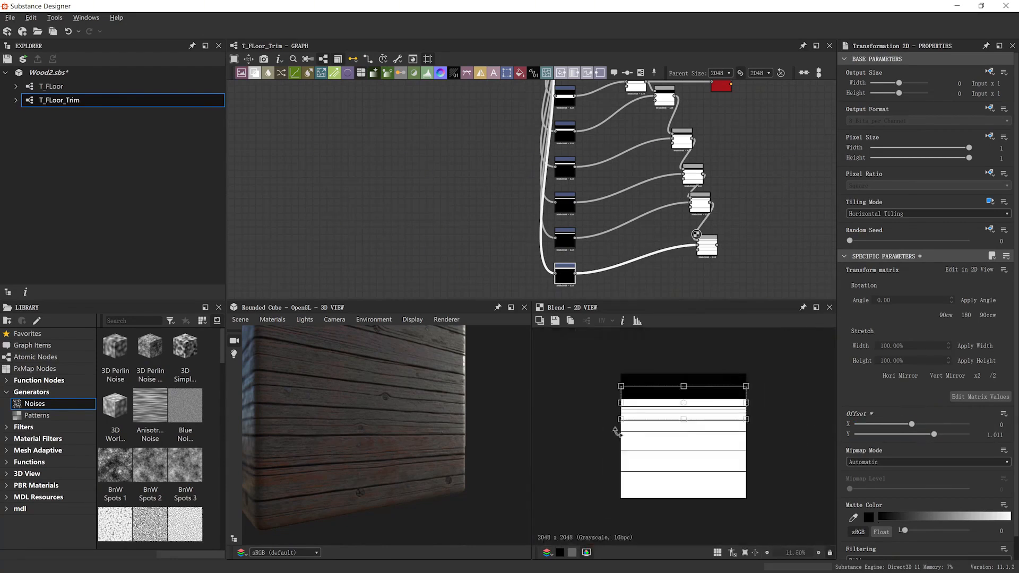
scroll(664, 392, up, 2)
scroll(675, 454, up, 5)
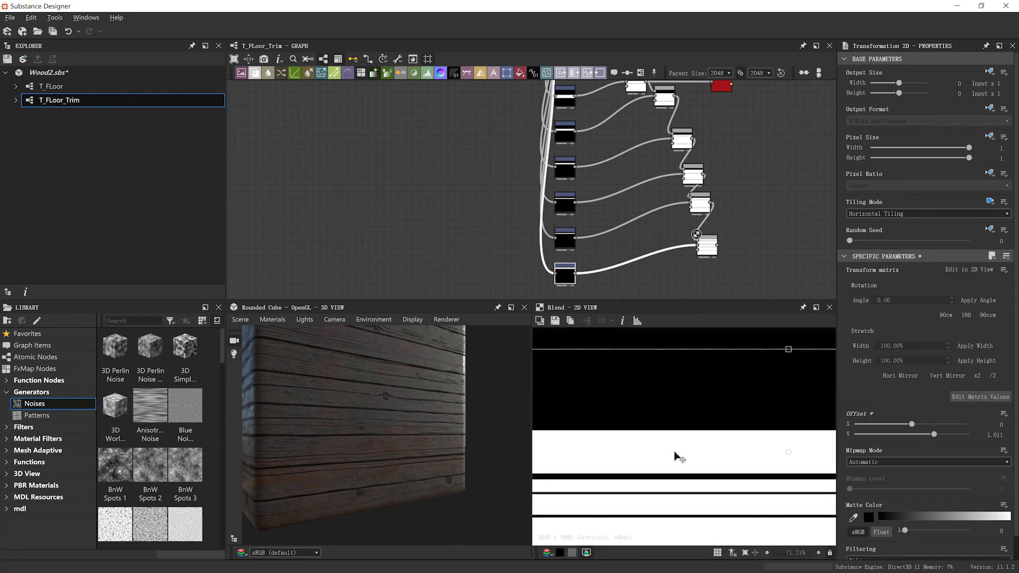
drag(675, 453, 674, 456)
scroll(675, 455, down, 6)
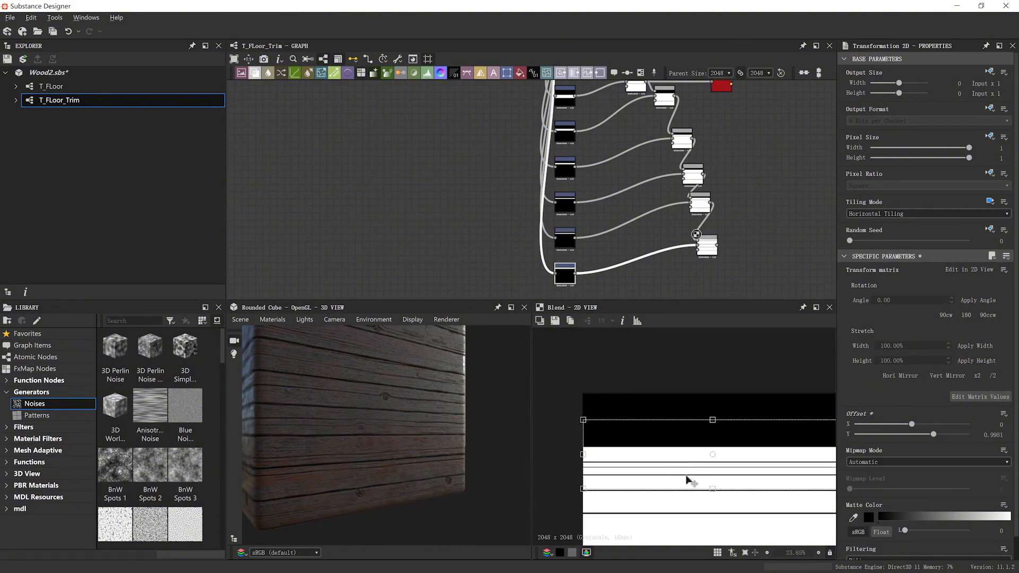
Move the Bevel node aside, preview its height output, and feed it from the last Blend in the chain
scroll(730, 403, up, 6)
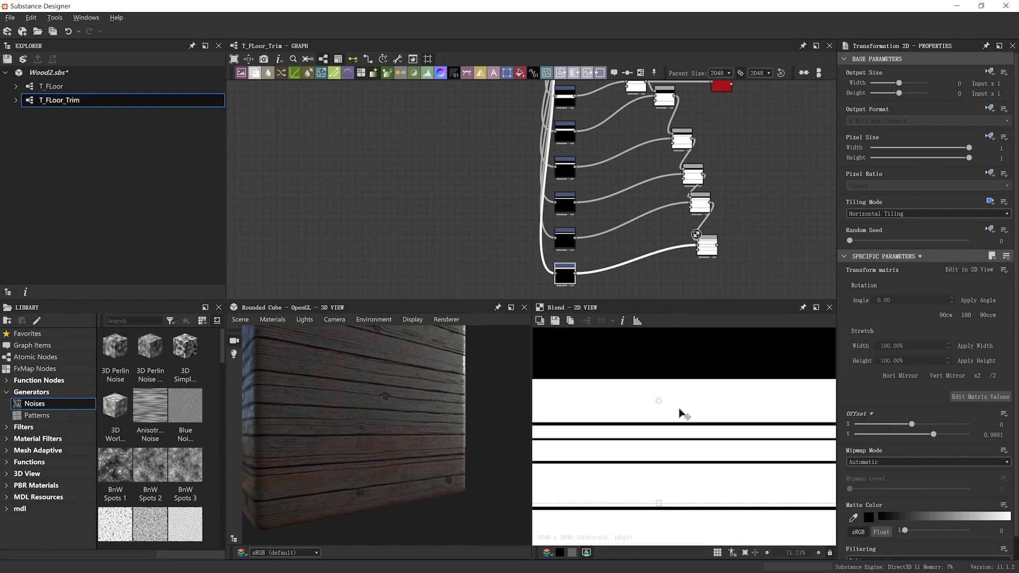
scroll(663, 403, down, 8)
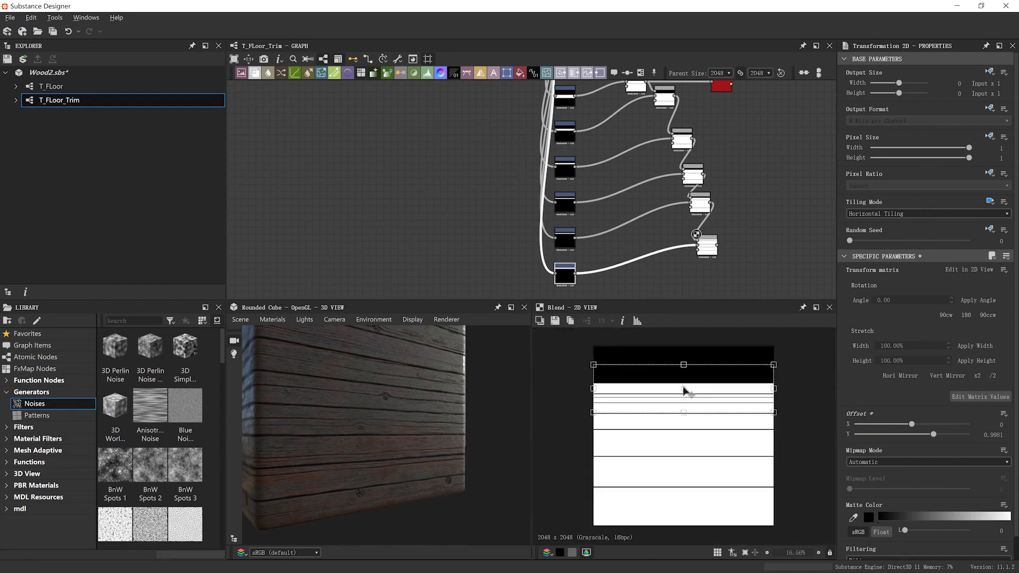
click(758, 255)
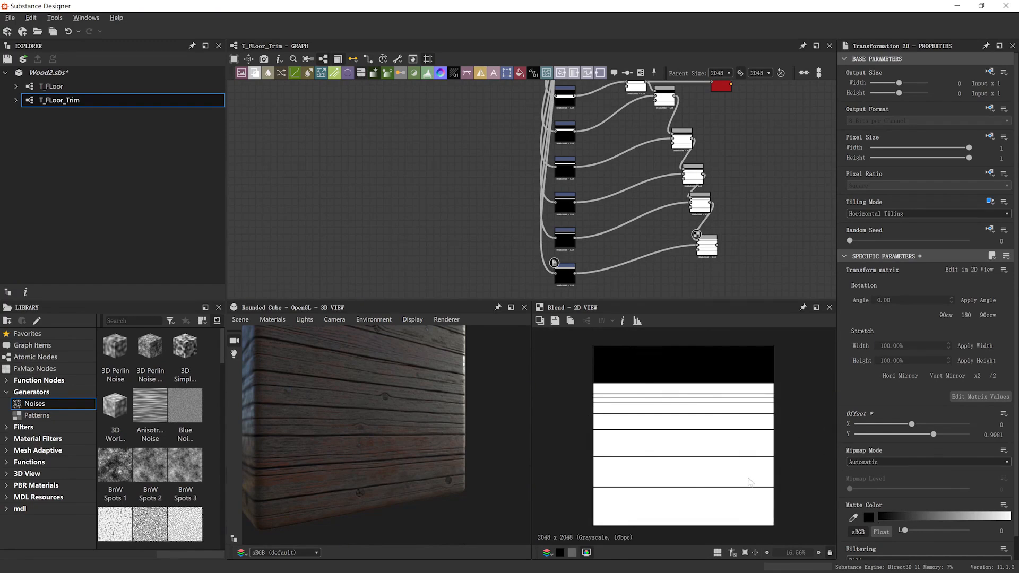
scroll(683, 189, down, 3)
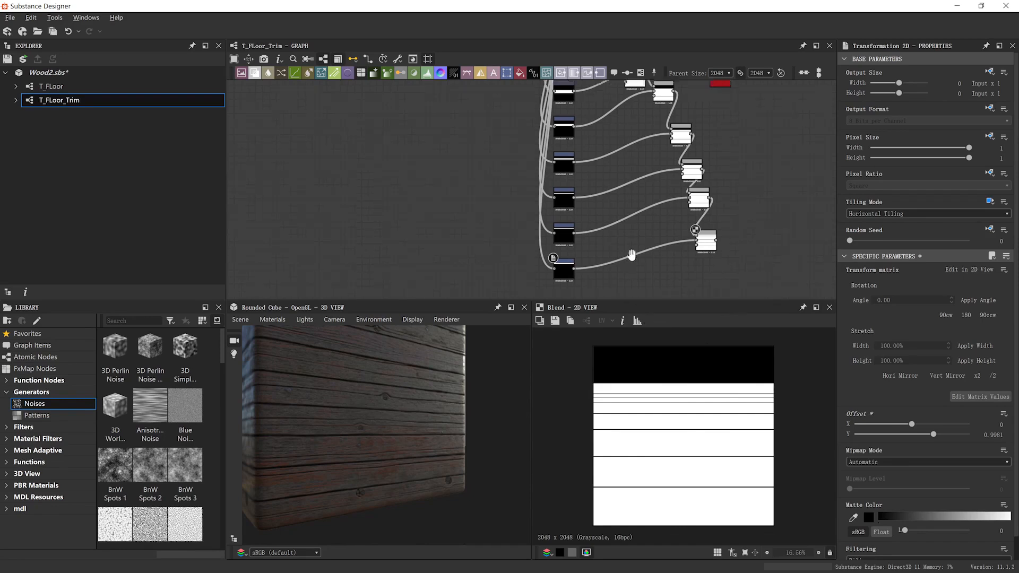
middle_drag(683, 189, 574, 222)
scroll(611, 212, up, 2)
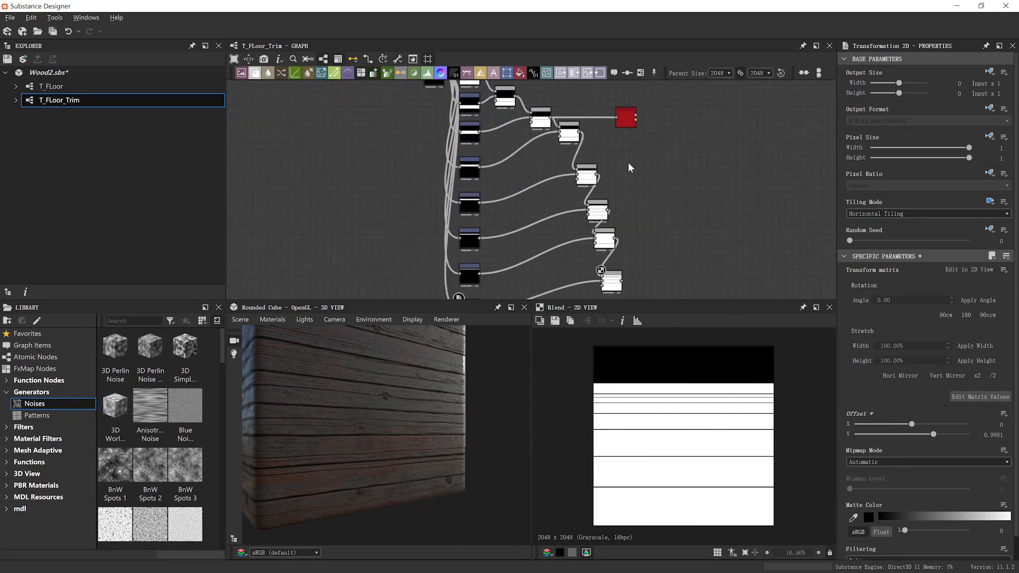
drag(628, 122, 711, 144)
double_click(711, 144)
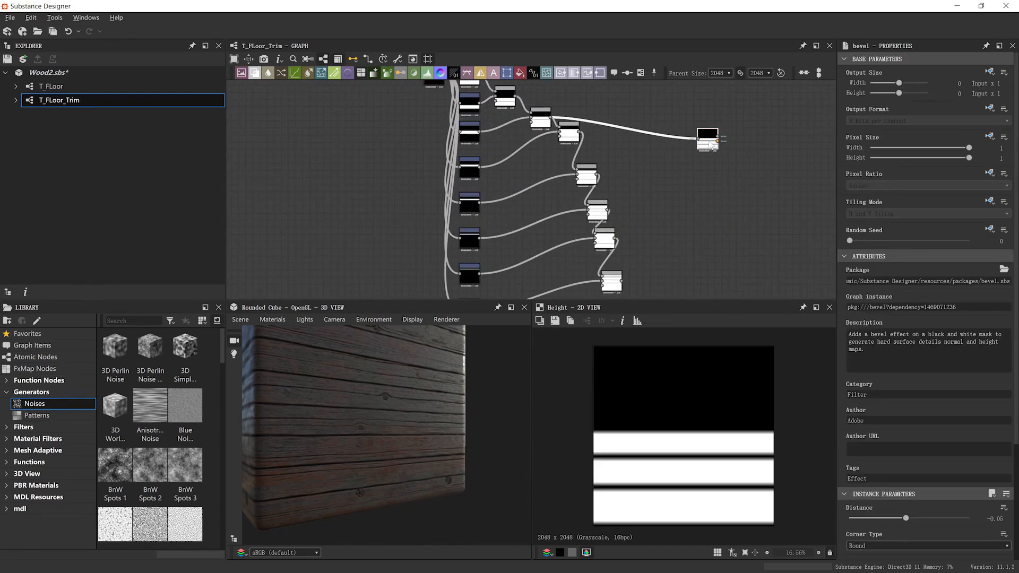
middle_drag(610, 224, 609, 212)
drag(620, 269, 695, 130)
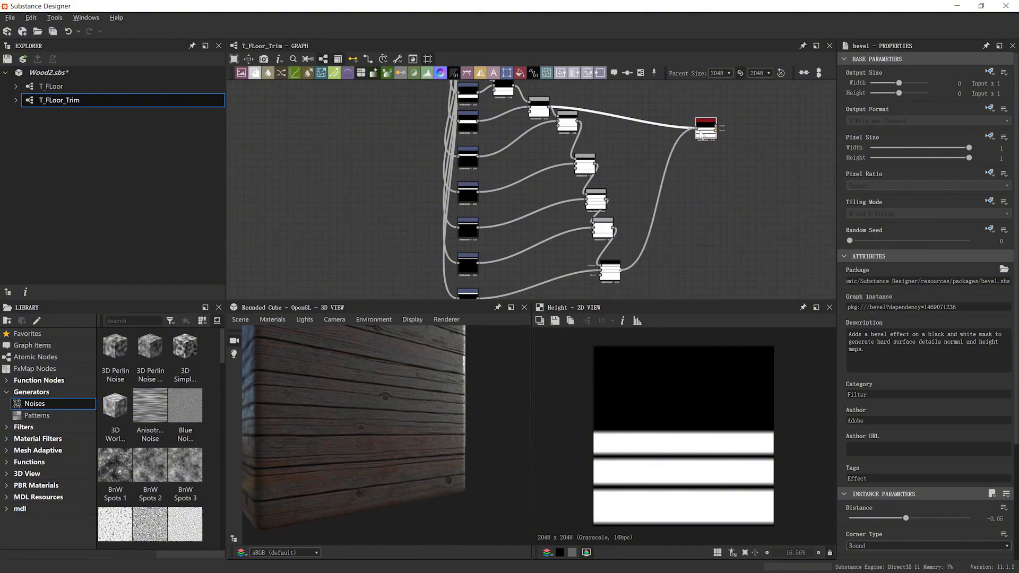
Set the Bevel node's Distance to -0.01 for narrow, crisp edges around the strips
scroll(681, 397, up, 3)
scroll(701, 381, up, 6)
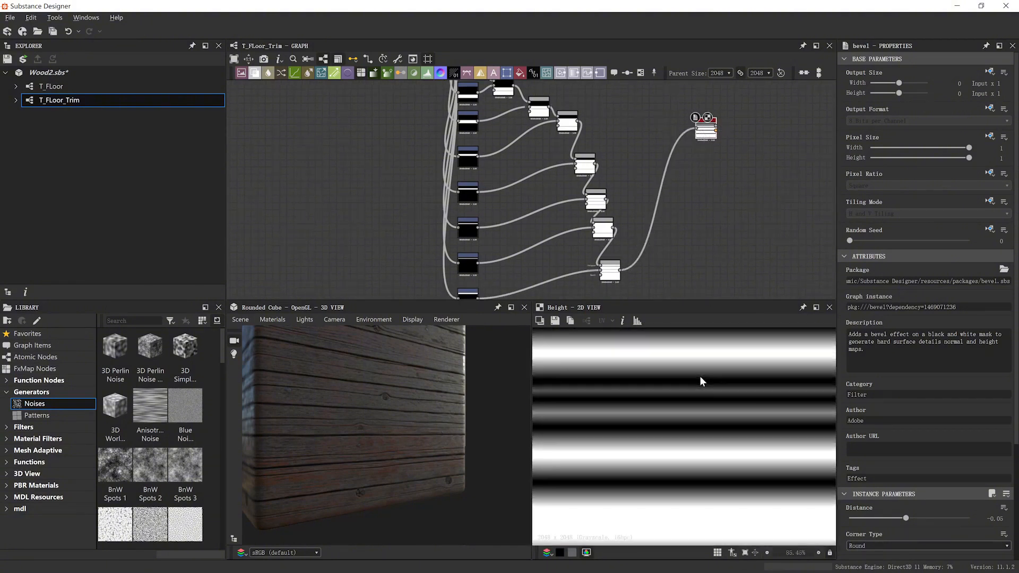
double_click(999, 519)
text(02)
key(Return)
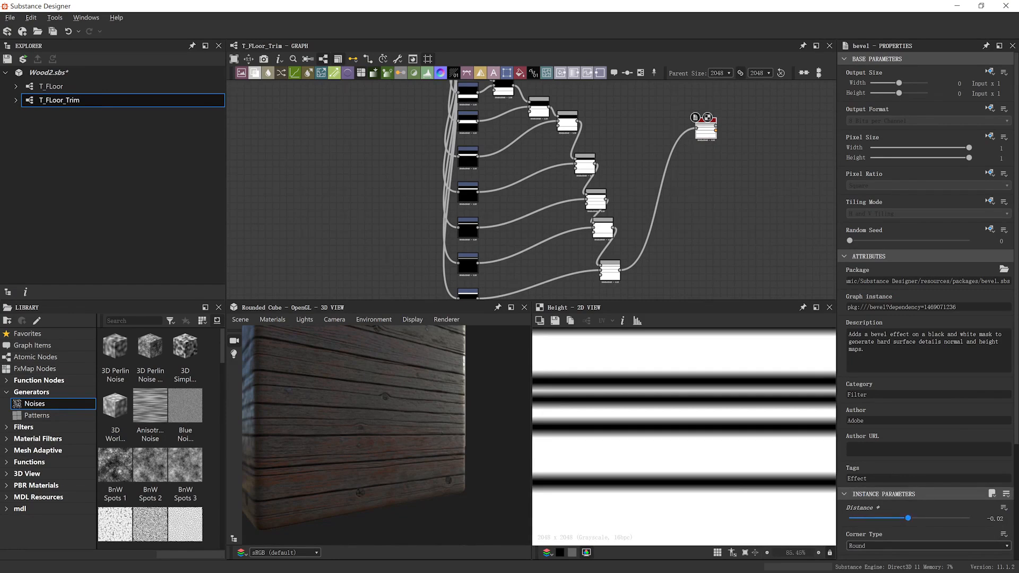
drag(995, 518, 1016, 516)
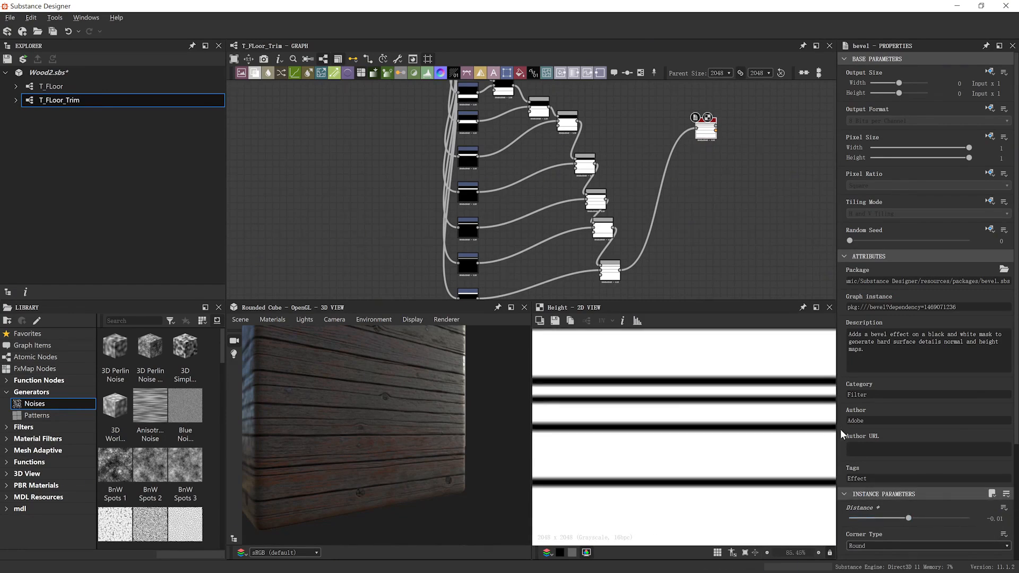
scroll(727, 454, down, 4)
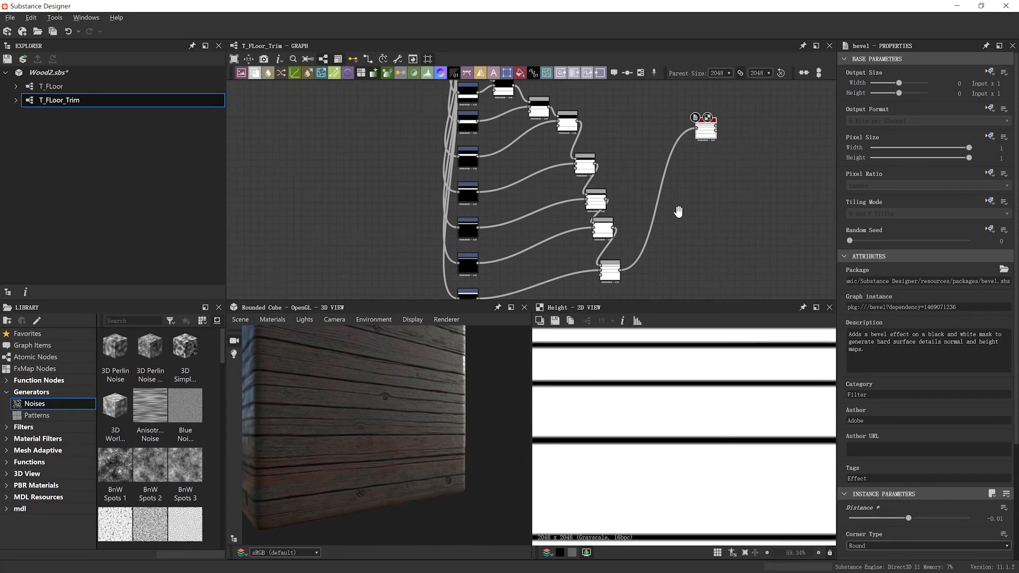
Move the source strip node farther left of the Transformation 2D column, centred on its height
middle_drag(678, 212, 690, 231)
scroll(581, 227, down, 4)
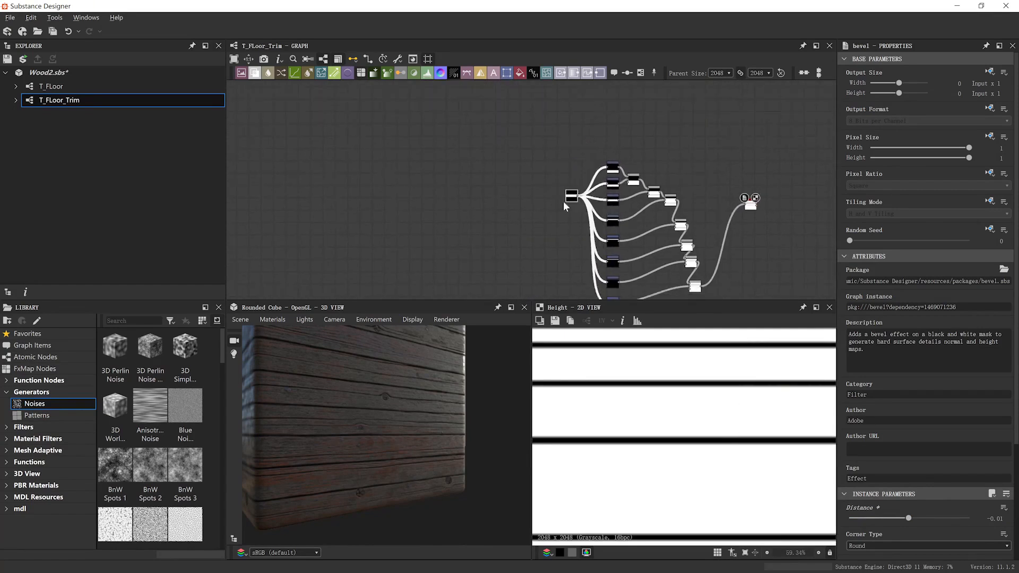
drag(566, 200, 527, 250)
scroll(690, 382, up, 5)
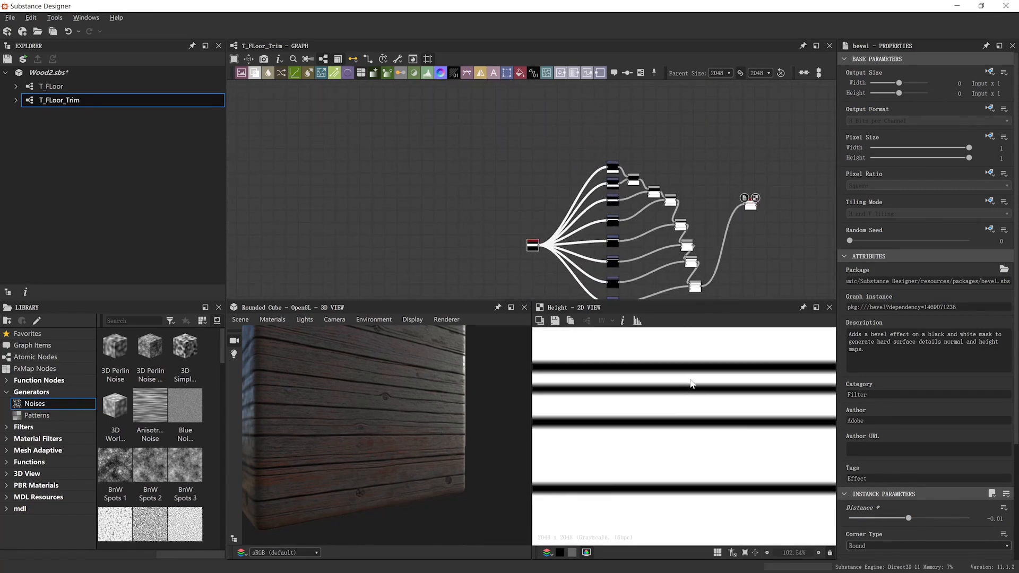
scroll(692, 383, down, 2)
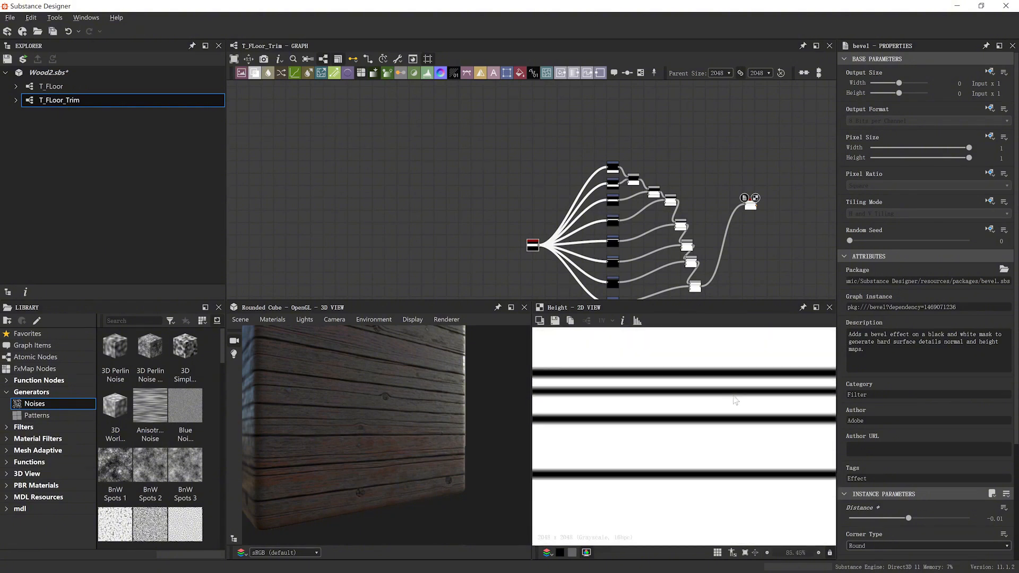
middle_drag(738, 253, 722, 194)
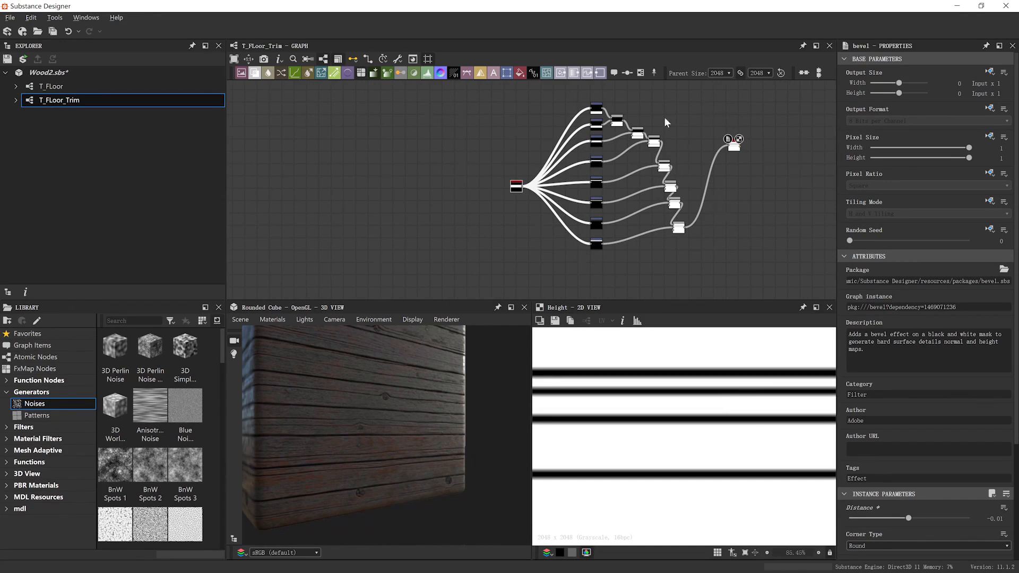
Shift the Blend chain and Bevel node farther right of the transforms, and place Bevel beside the last Blend
drag(610, 99, 775, 253)
drag(686, 230, 735, 229)
click(778, 211)
drag(783, 142, 771, 228)
scroll(661, 240, up, 1)
scroll(632, 227, up, 2)
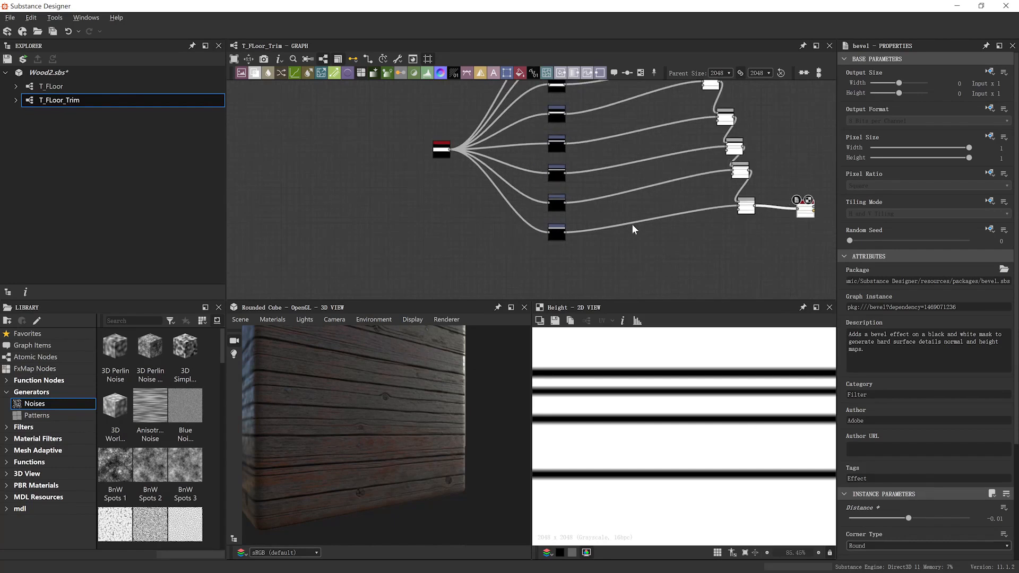
Preview the last Blend's strip mask and save the Wood2.sbs package
scroll(667, 400, down, 3)
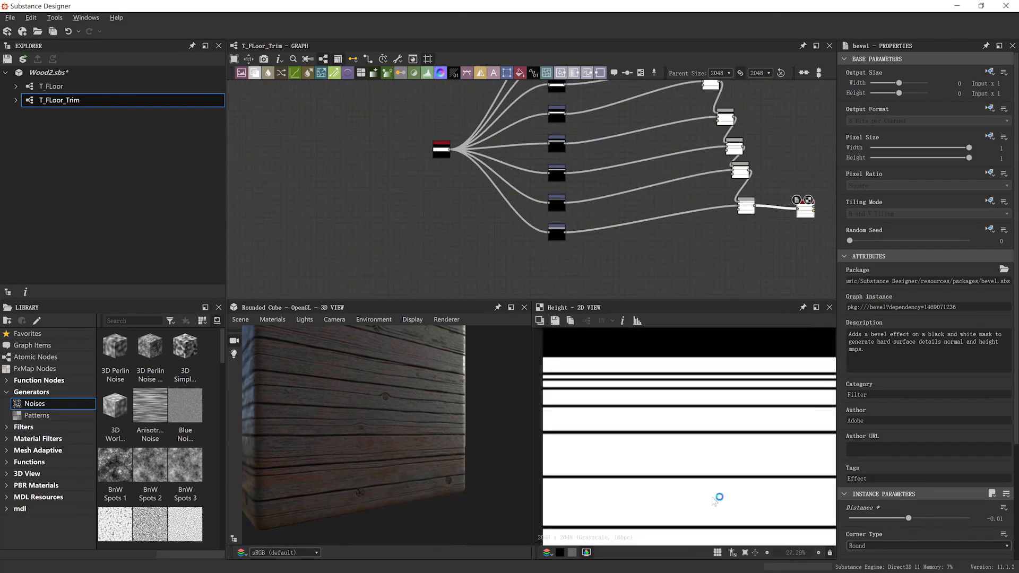
click(745, 210)
double_click(746, 210)
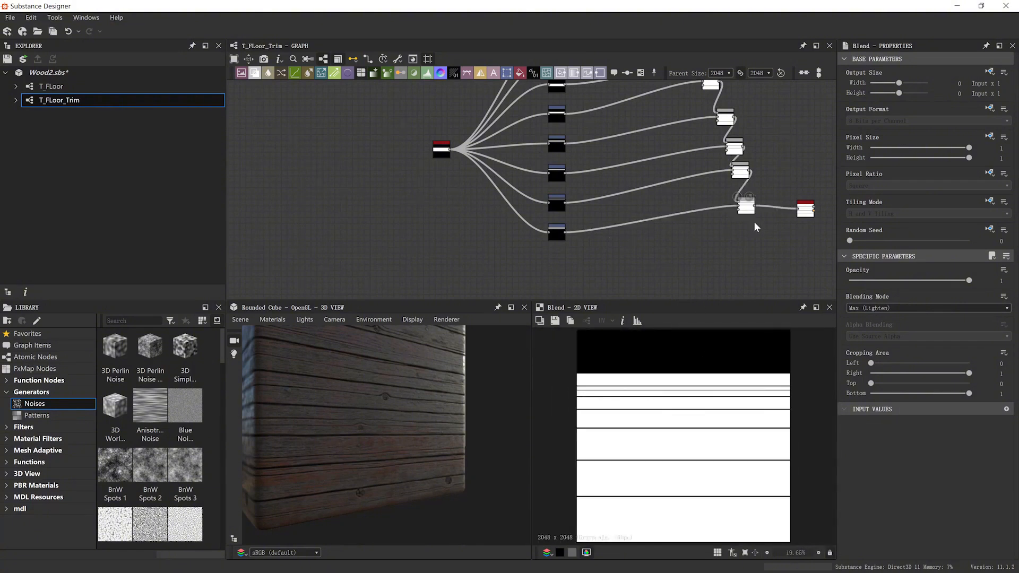
key(ctrl+s)
Add a Shape node in the empty graph area below the Transformation 2D column
scroll(669, 213, down, 2)
middle_drag(669, 207, 675, 186)
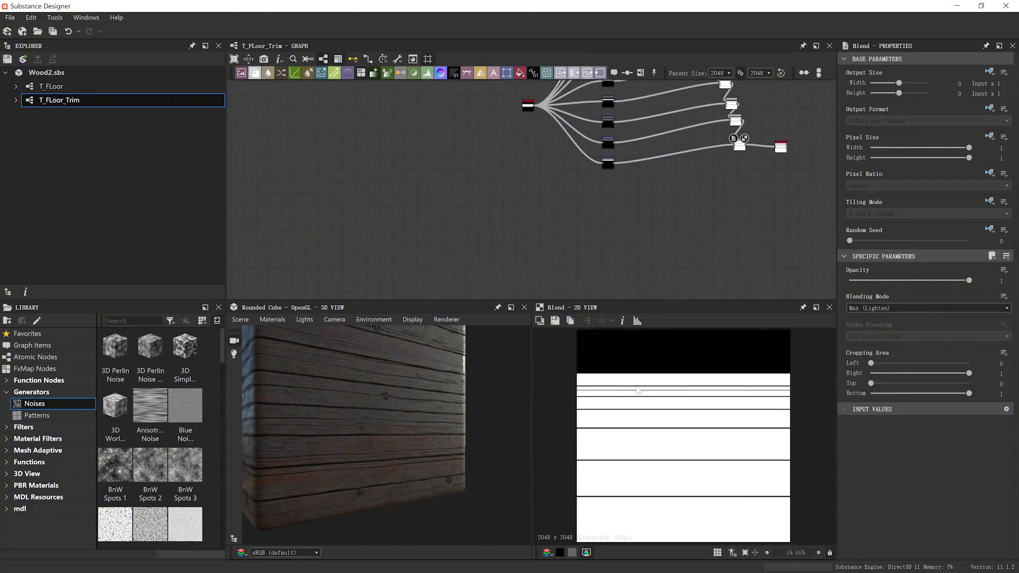
scroll(637, 391, down, 2)
scroll(601, 200, up, 2)
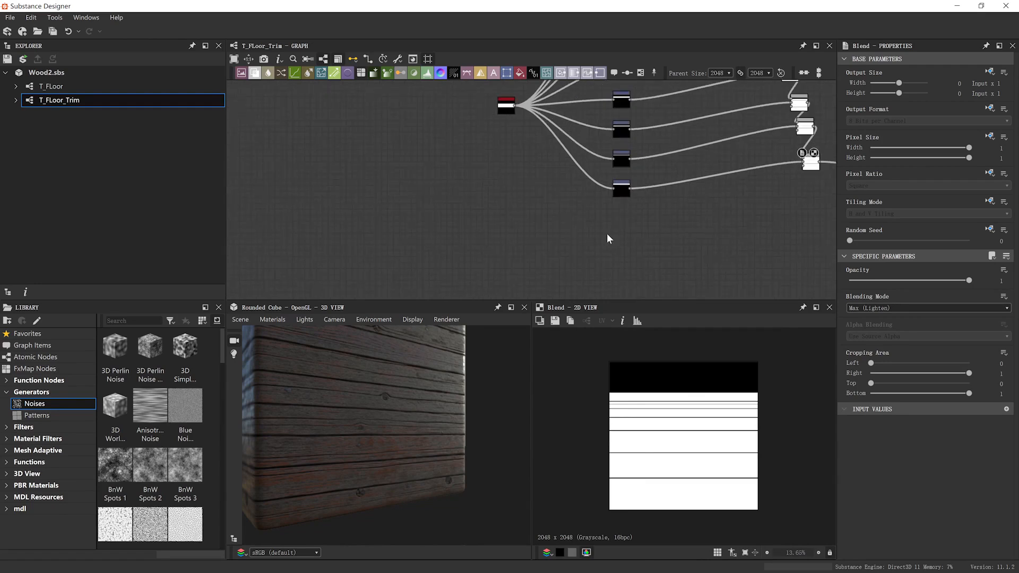
scroll(607, 232, down, 2)
scroll(597, 234, up, 3)
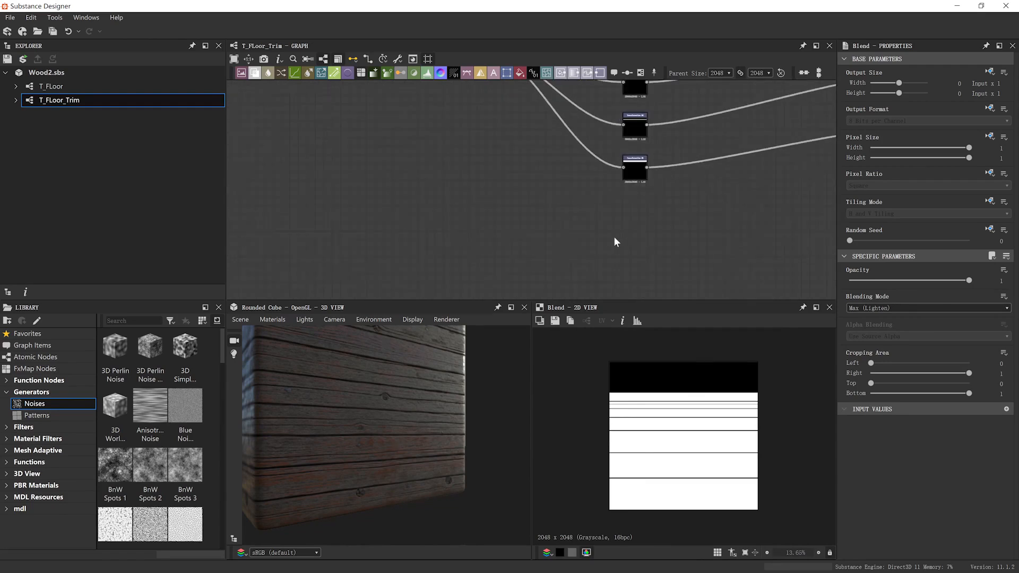
key(space)
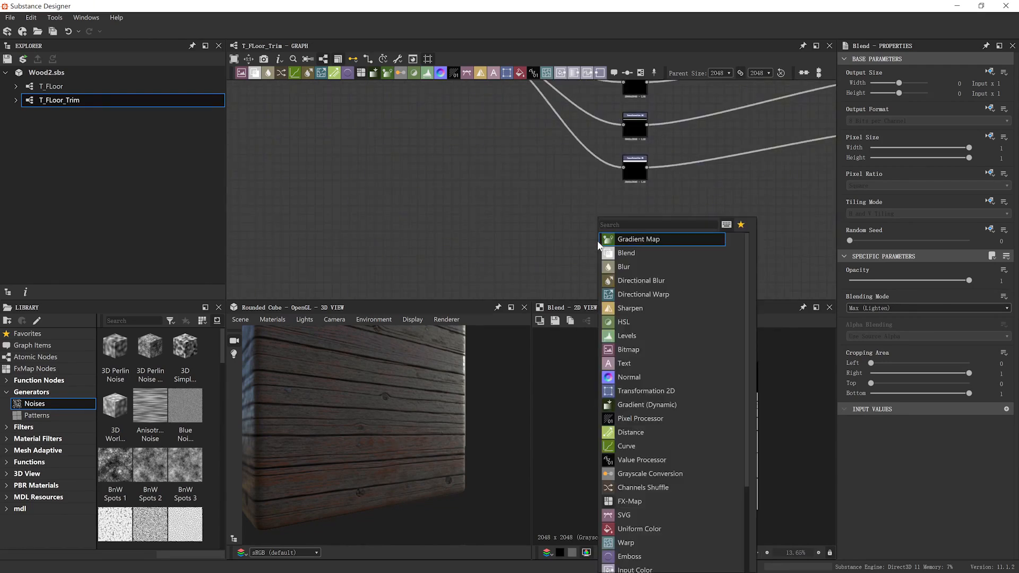
text(sha)
key(Down)
key(Return)
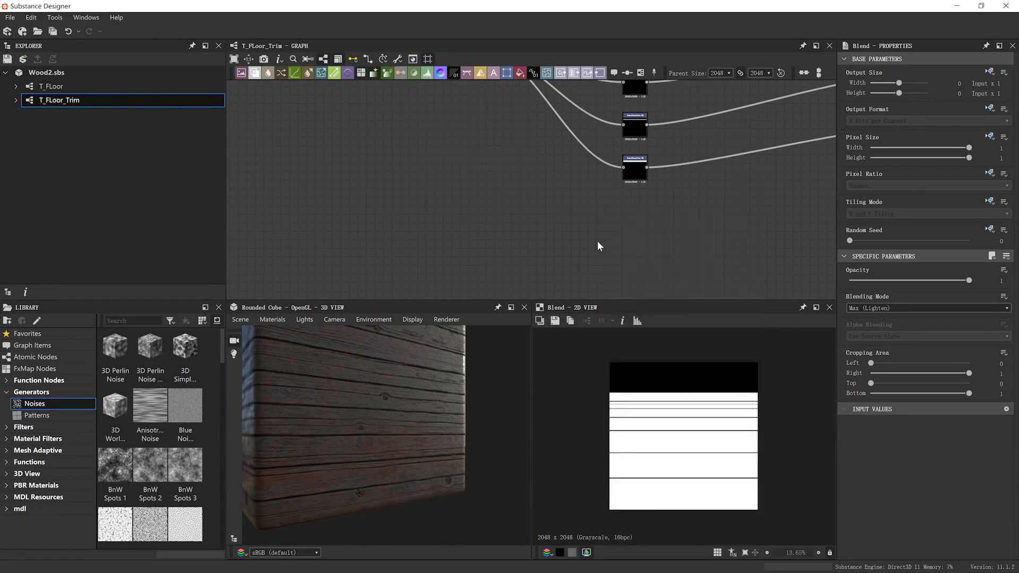
Set the square Shape node's Scale to 0.38 and align the node under the Transformation 2D column
scroll(902, 504, down, 3)
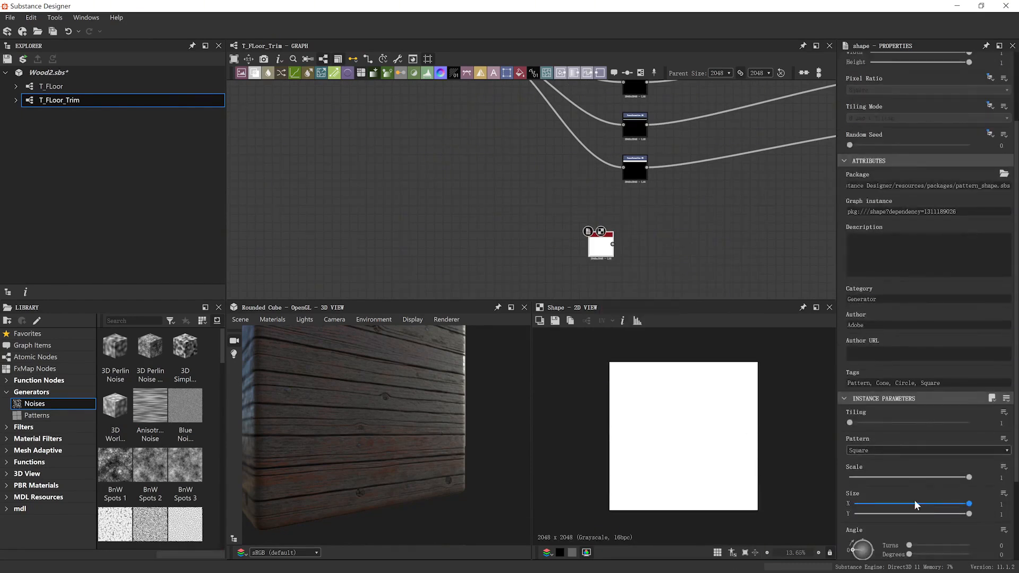
drag(912, 479, 895, 478)
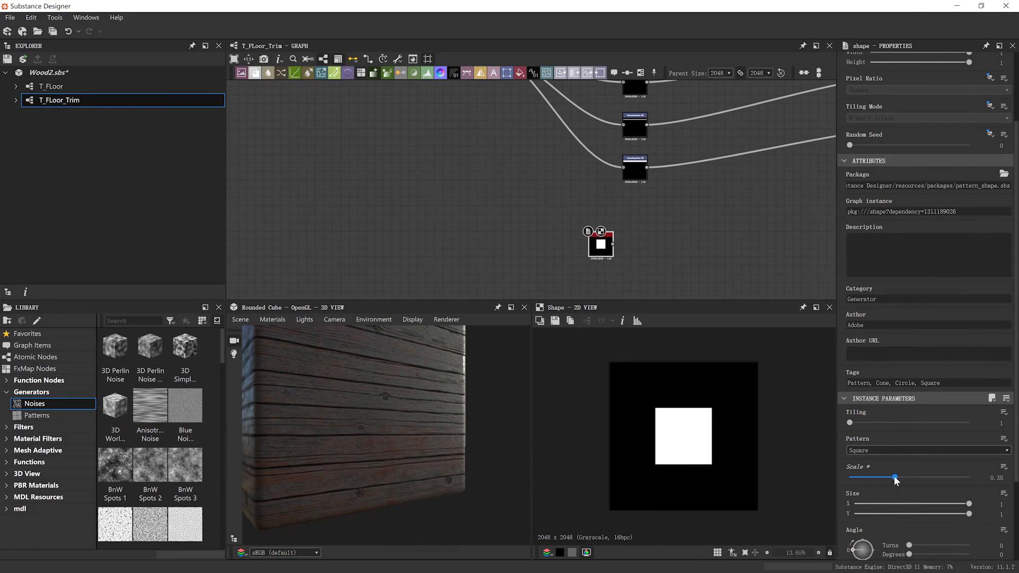
middle_drag(678, 230, 577, 229)
drag(503, 226, 554, 208)
middle_drag(729, 192, 637, 209)
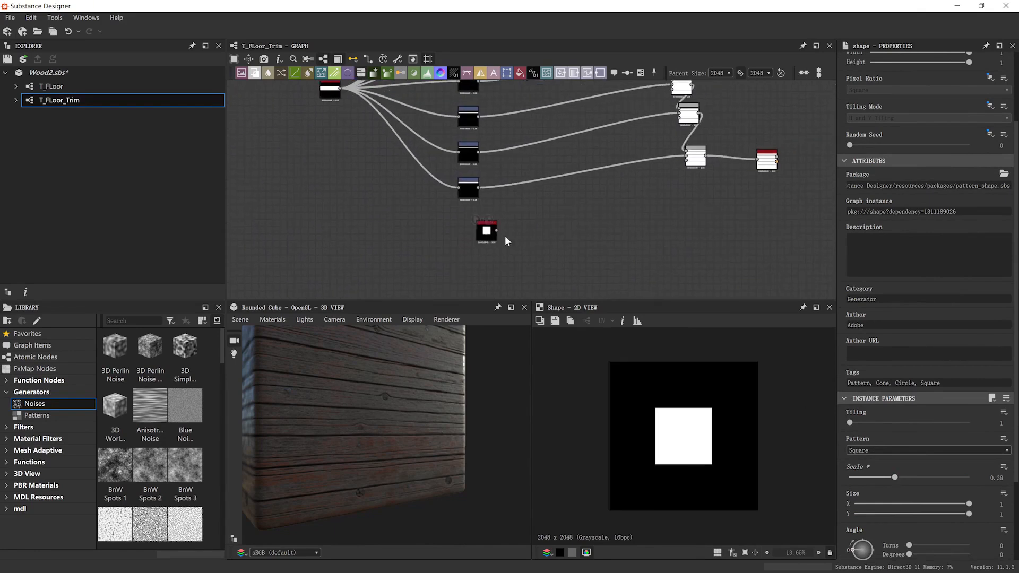
drag(486, 242, 468, 249)
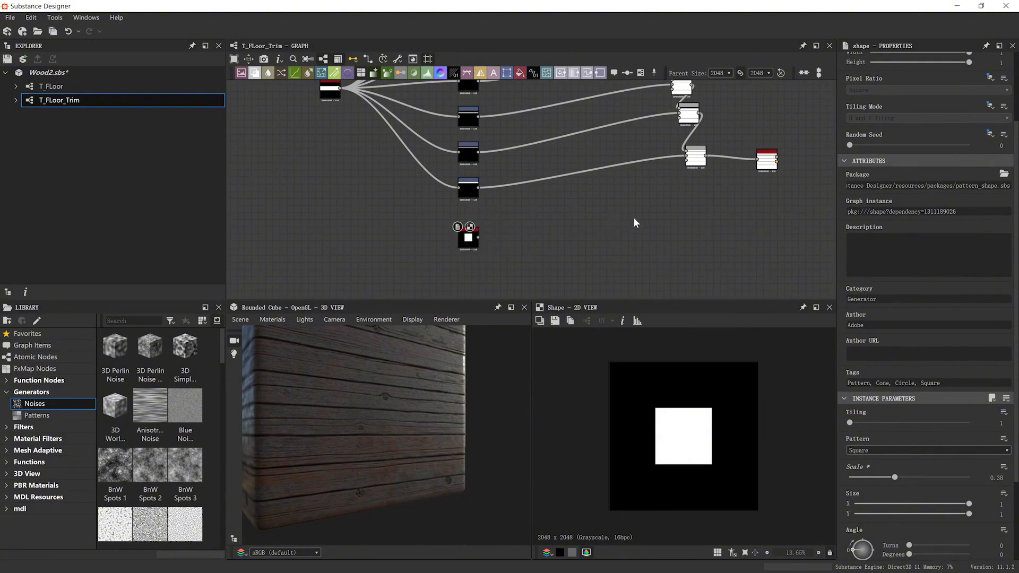
Add a Blend node combining the last strip blend with the square Shape, using Max (Lighten)
key(space)
click(658, 234)
drag(633, 223, 682, 224)
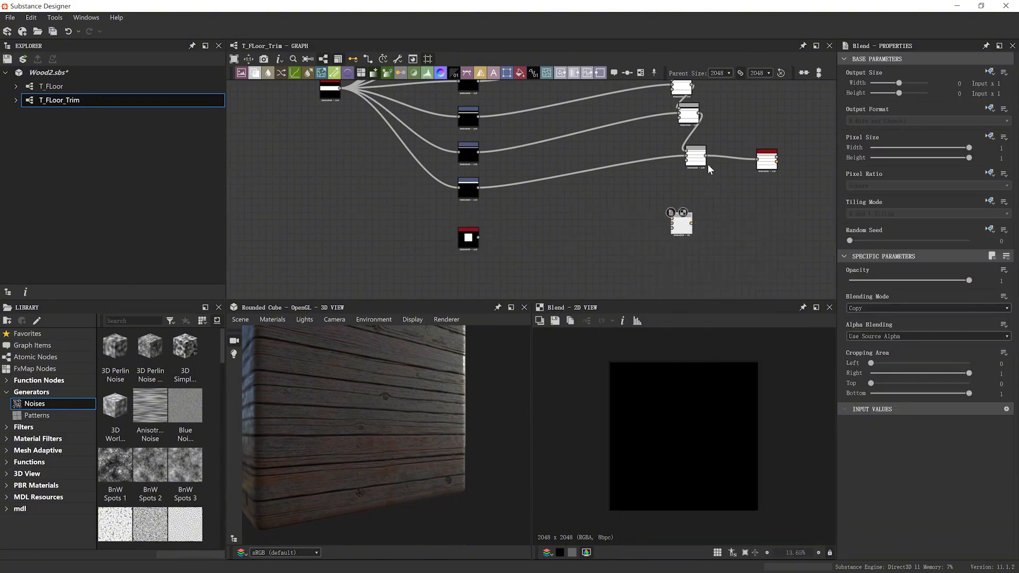
drag(707, 156, 478, 237)
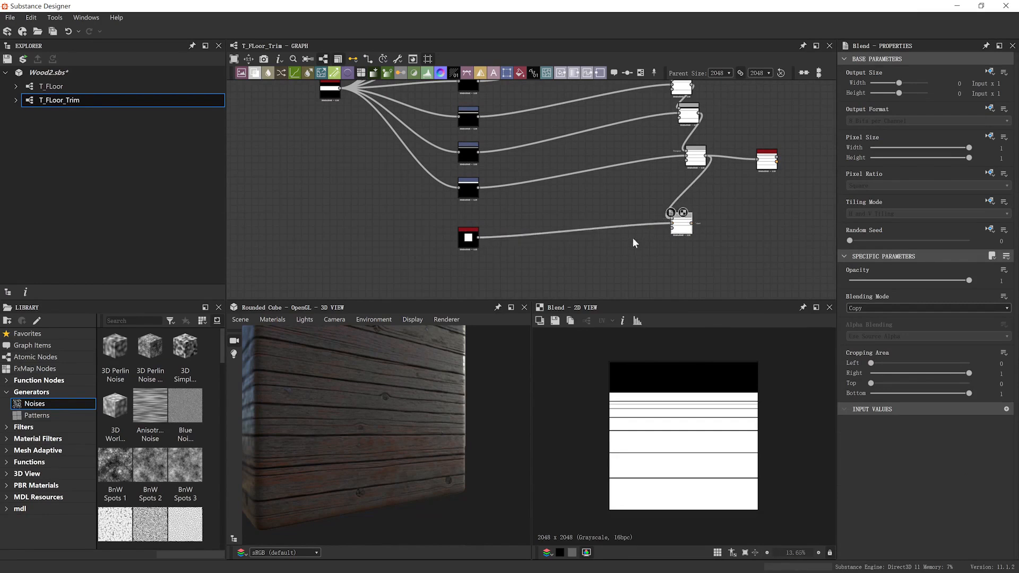
click(865, 307)
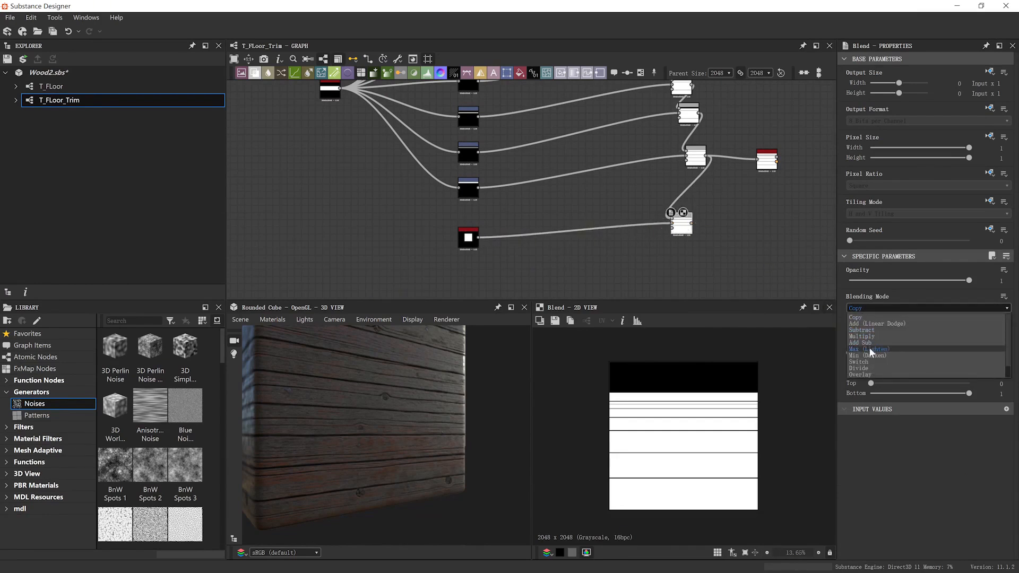
click(869, 348)
Insert a Transformation 2D node after the square Shape, move the square to the mask's upper left, and preview the new Blend
click(468, 237)
key(space)
text(t)
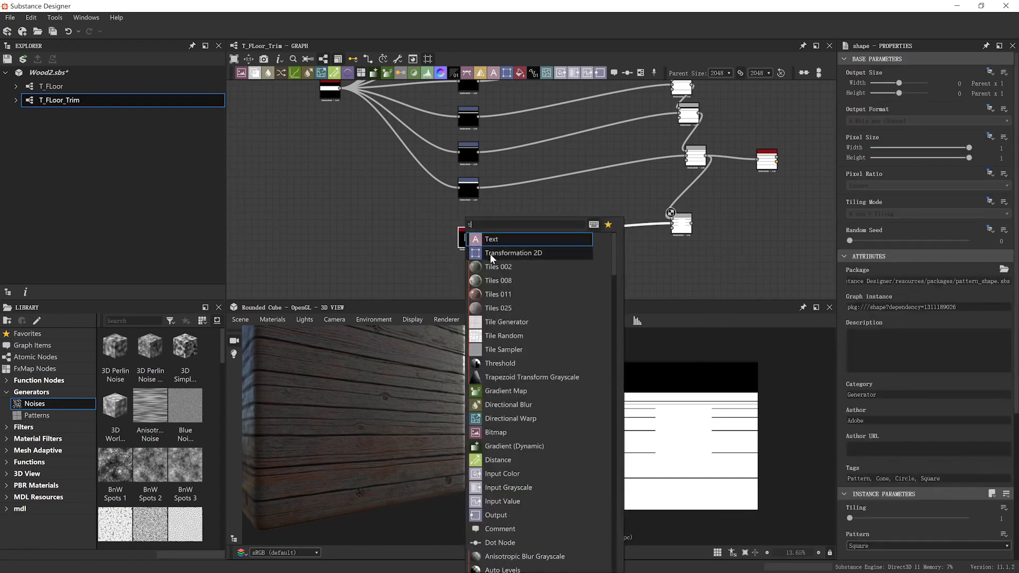
click(490, 254)
drag(666, 427, 639, 393)
double_click(680, 223)
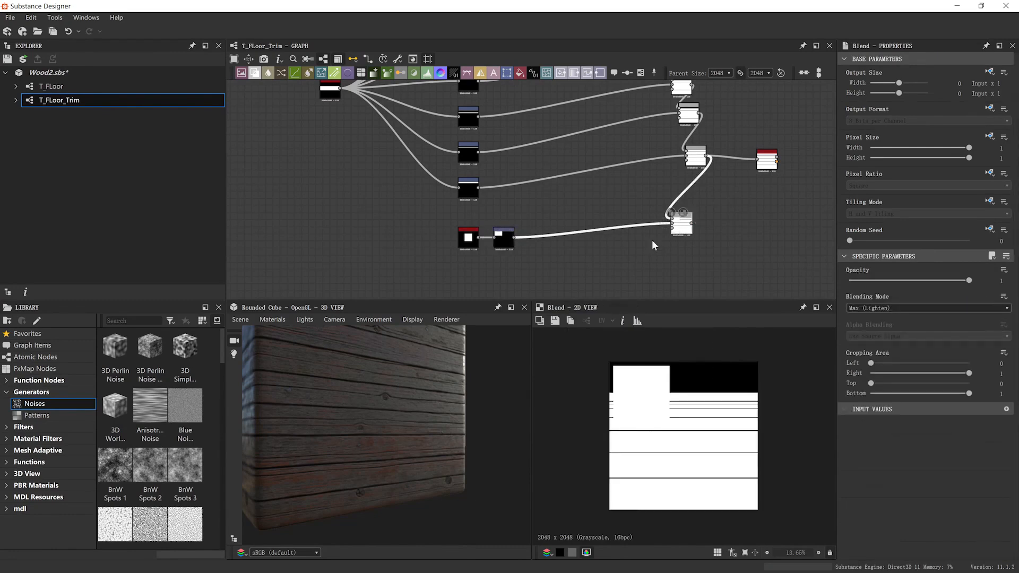
Reduce the square's Scale to 0.22 and move it into the black band's left corner, at Offset X 0.374 and Y 0.3775
click(467, 237)
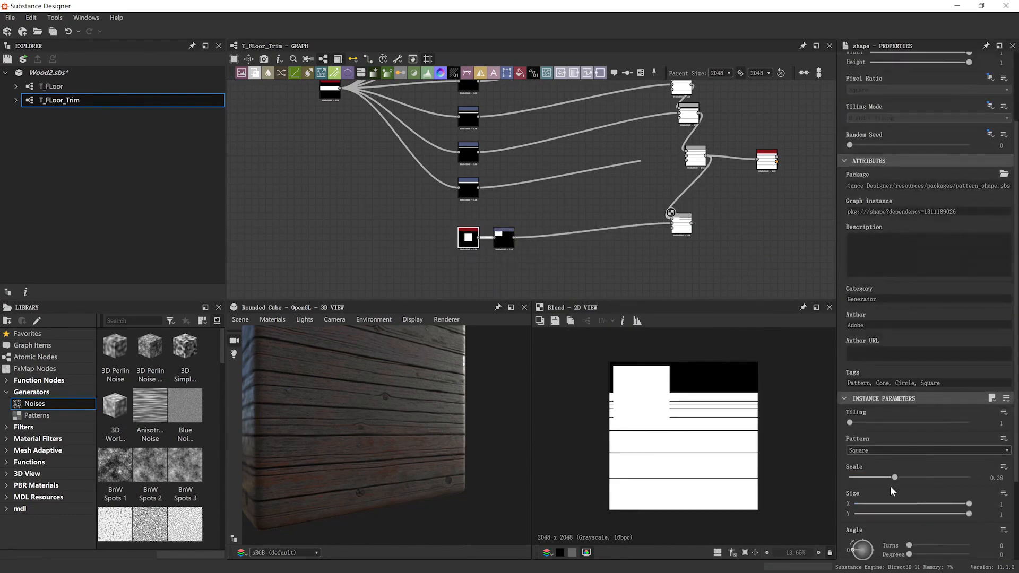
drag(895, 477, 875, 478)
click(503, 237)
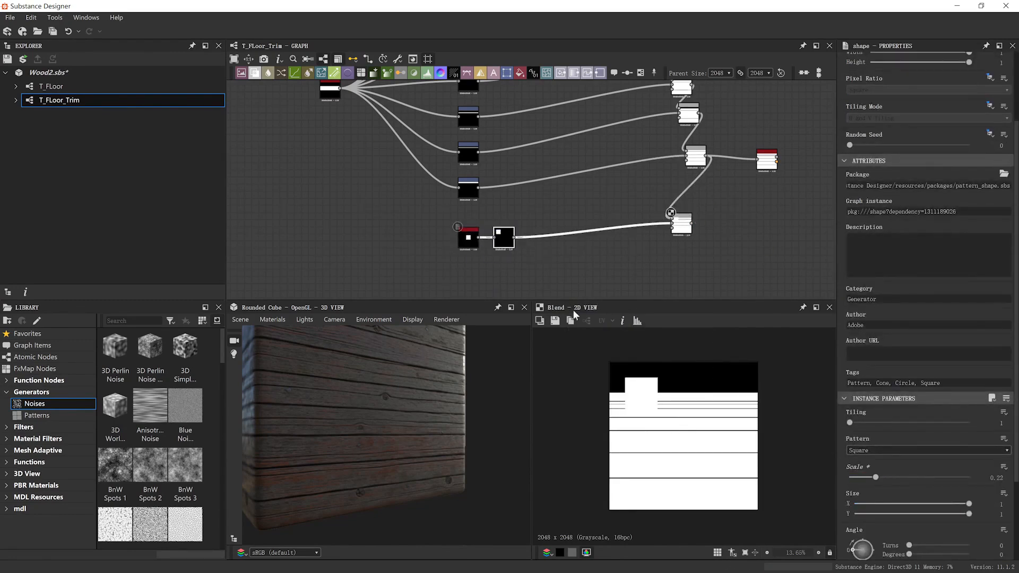
drag(646, 401, 631, 390)
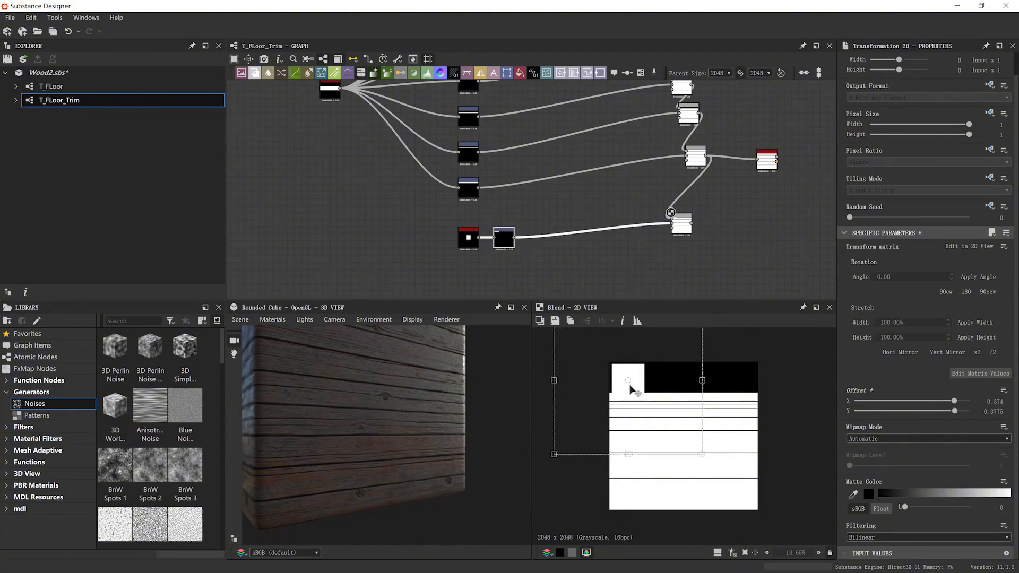
Reduce the square Shape's Scale to 0.16 and move the square in the black band to Offset X 0.398, Y 0.3955
click(467, 242)
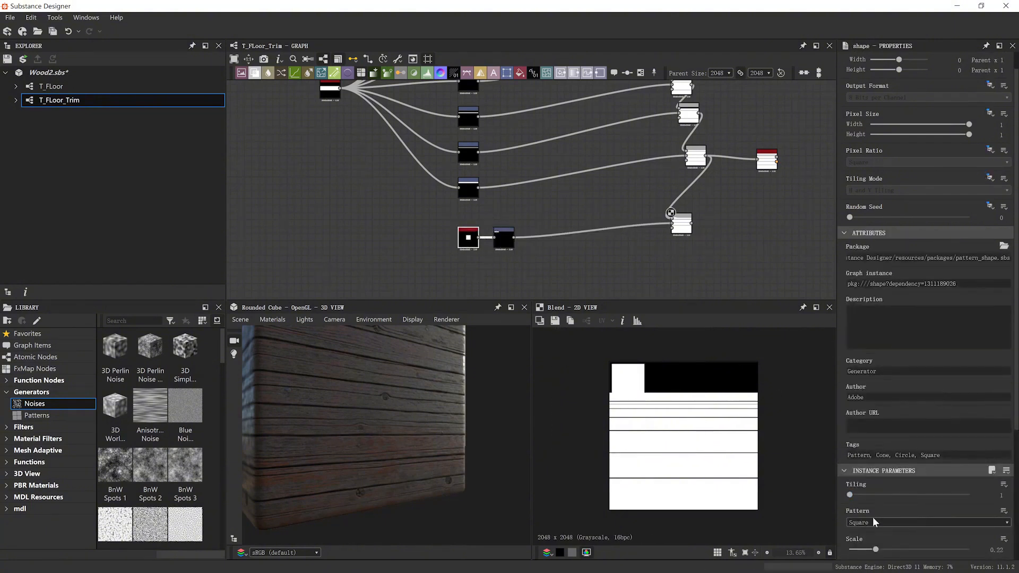
drag(875, 550, 870, 553)
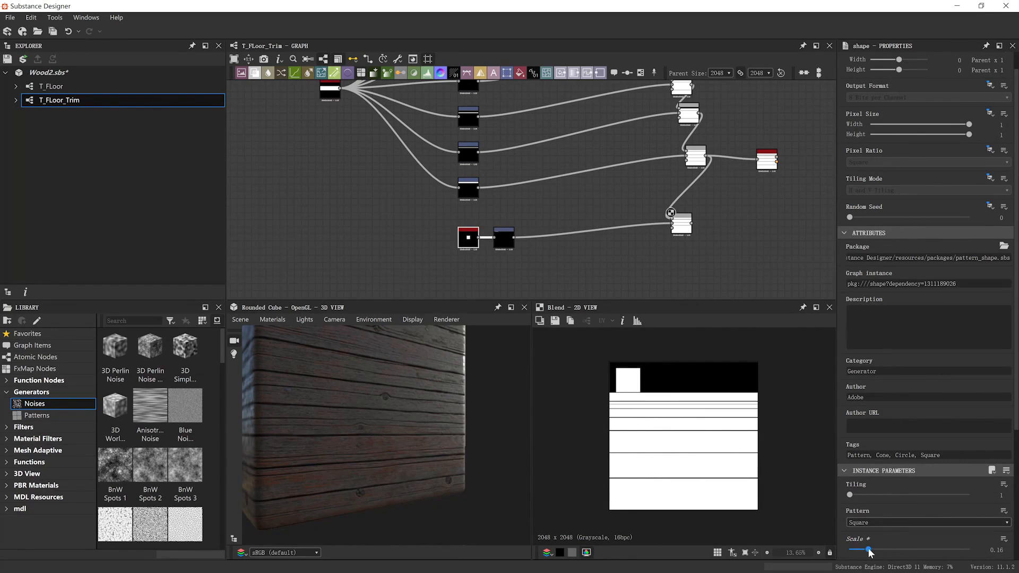
scroll(578, 355, up, 5)
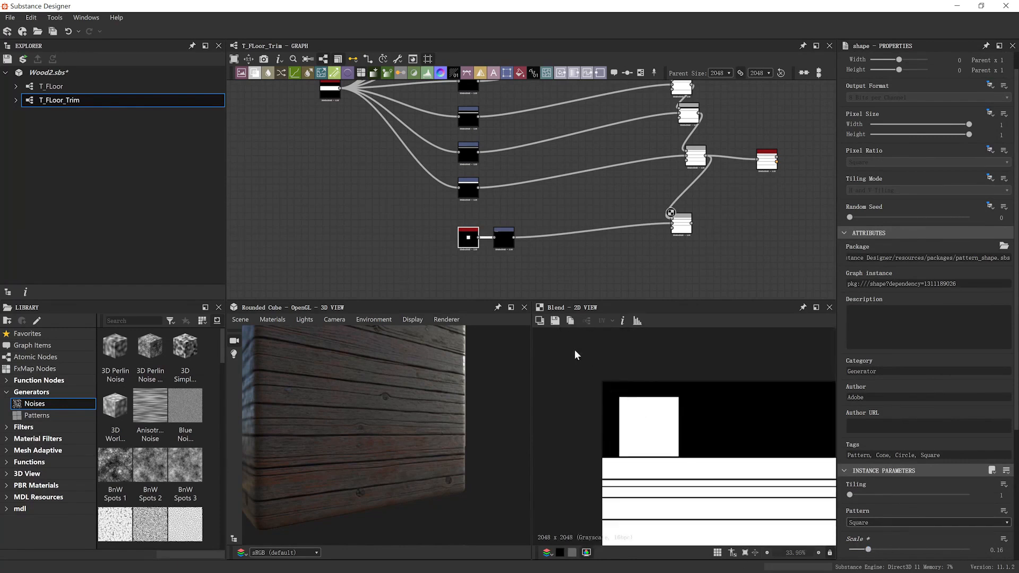
click(505, 237)
scroll(661, 409, up, 2)
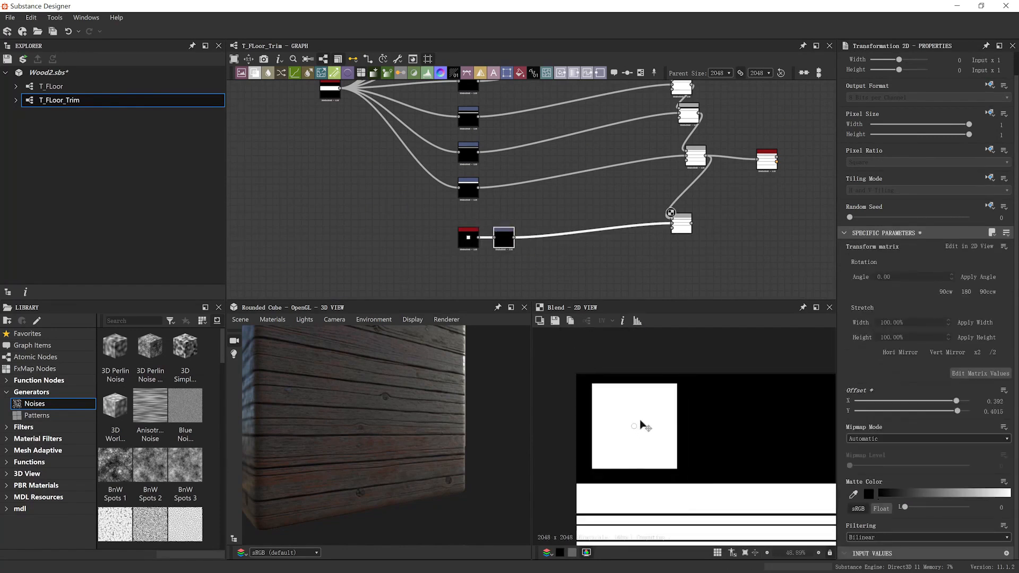
drag(640, 423, 637, 426)
Set the square's Scale to 0.19 and fit it into the band's corner at Offset X 0.3946, Y 0.3969
click(467, 236)
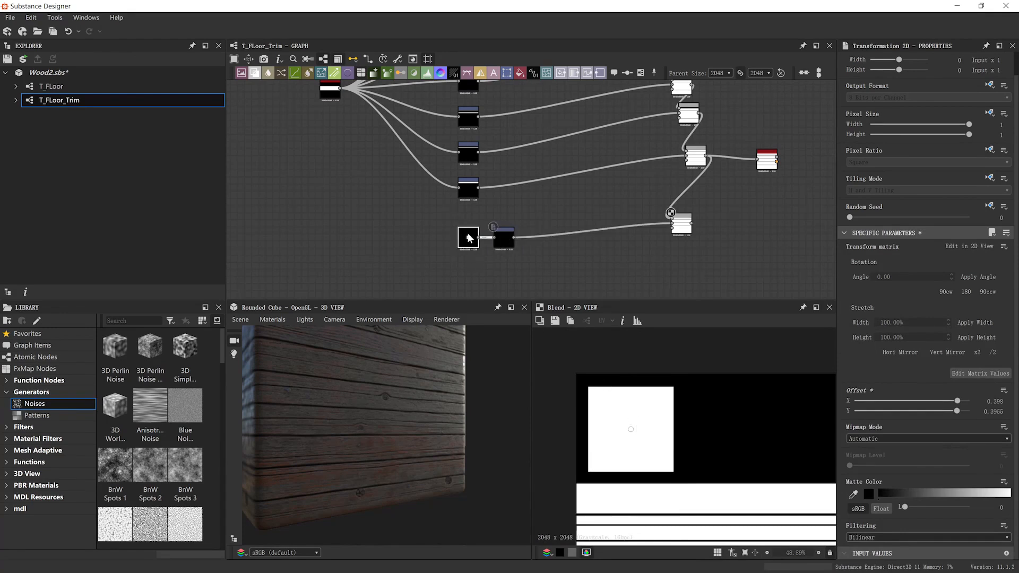
drag(868, 549, 872, 551)
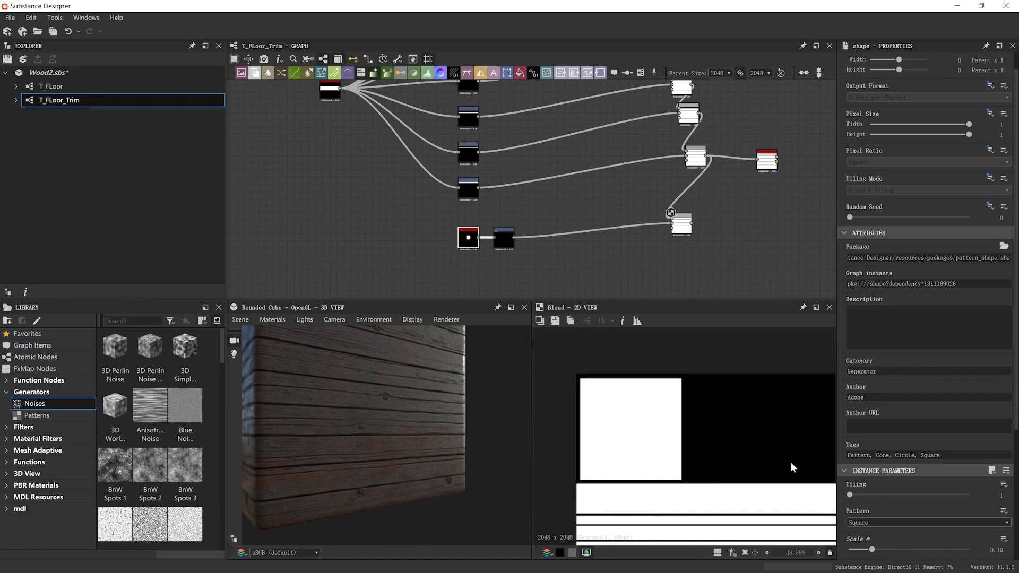
click(505, 240)
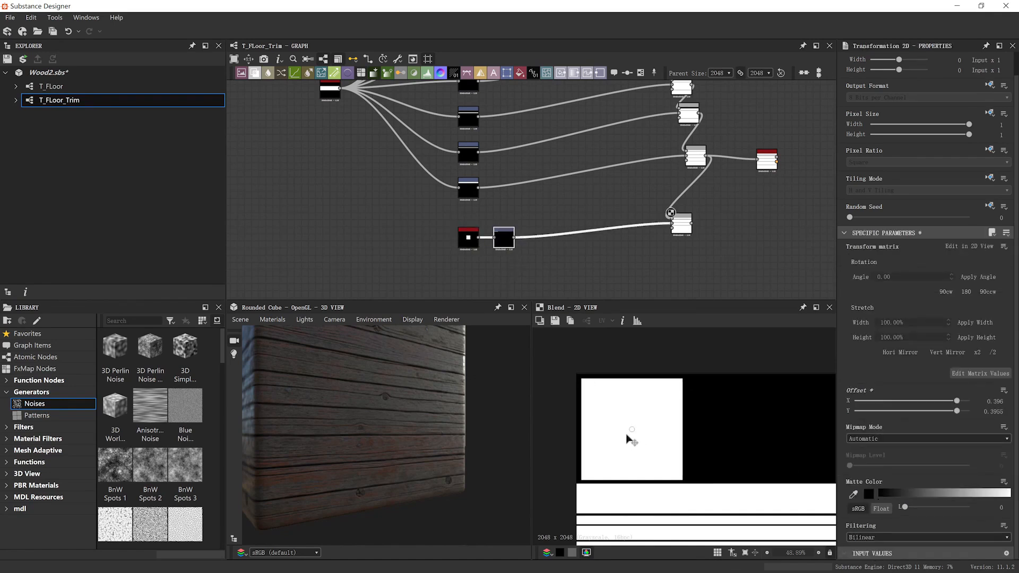
scroll(619, 425, up, 3)
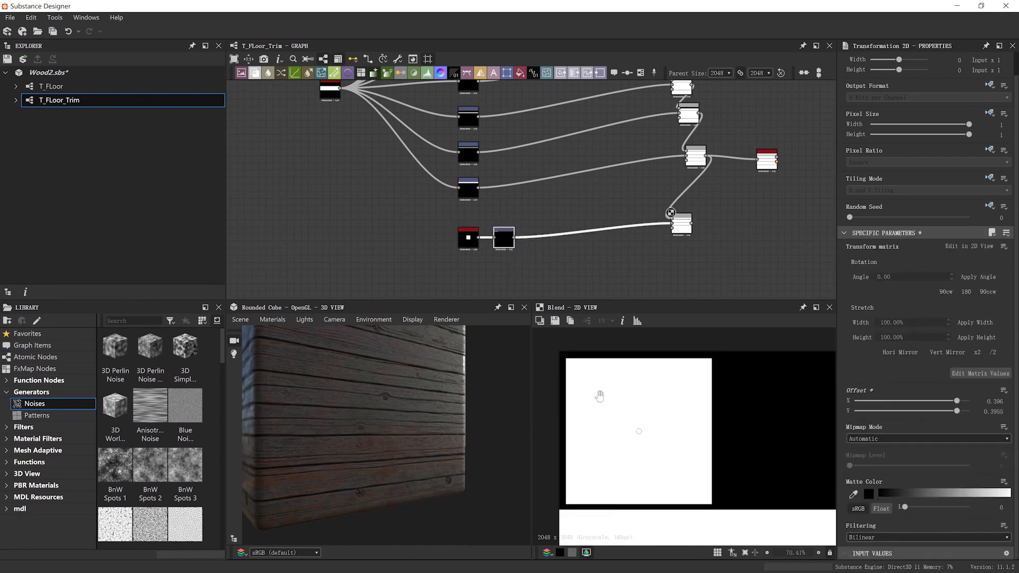
drag(626, 394, 621, 385)
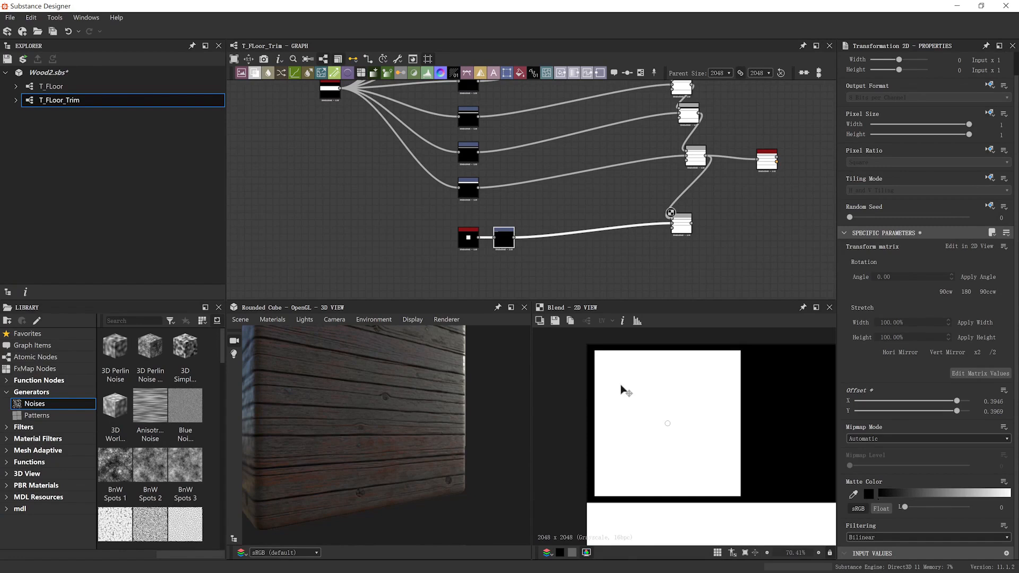
Set the square Shape's Scale to exactly 0.2
click(467, 236)
scroll(1003, 536, down, 1)
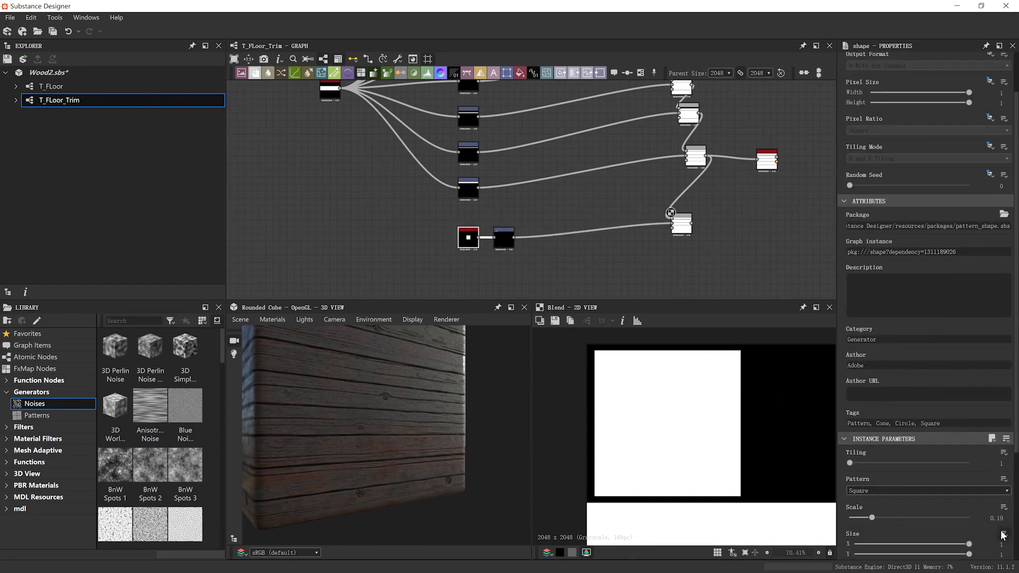
double_click(997, 518)
text(0.2)
key(Return)
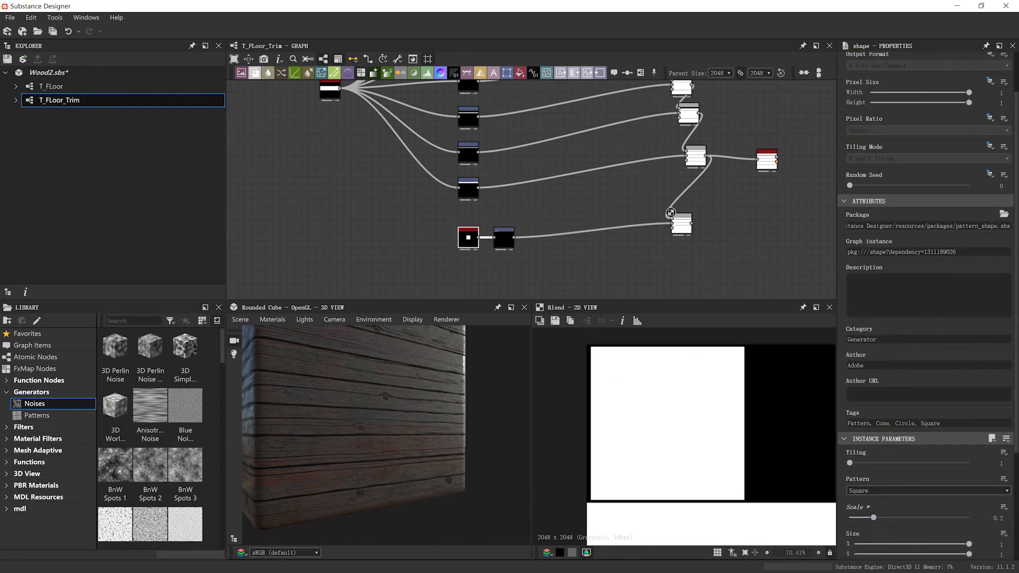
Nudge the square into the band's upper-left corner with even gaps, at Offset X 0.396 and Y 0.3962
click(504, 237)
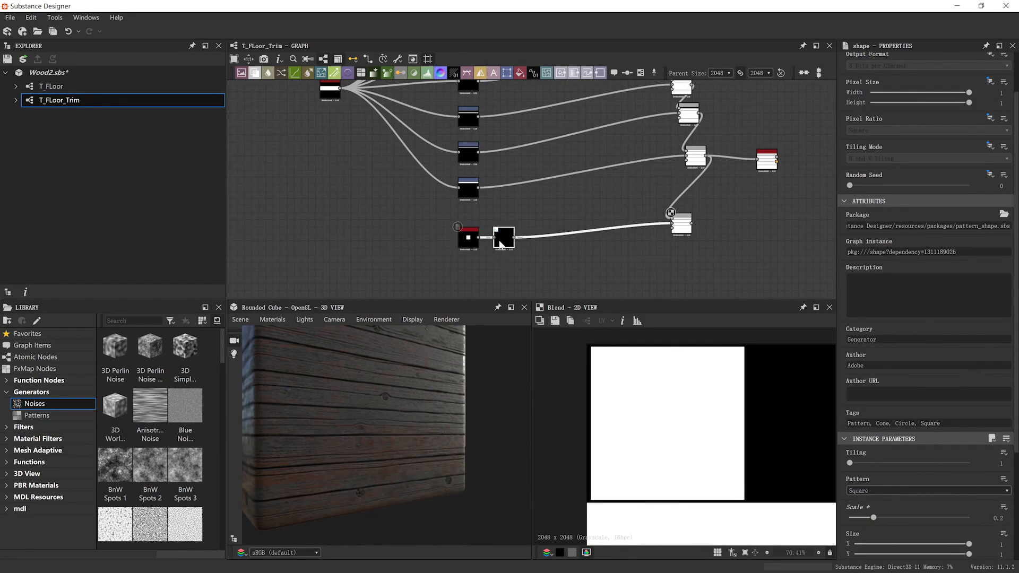
key(f)
scroll(656, 451, up, 6)
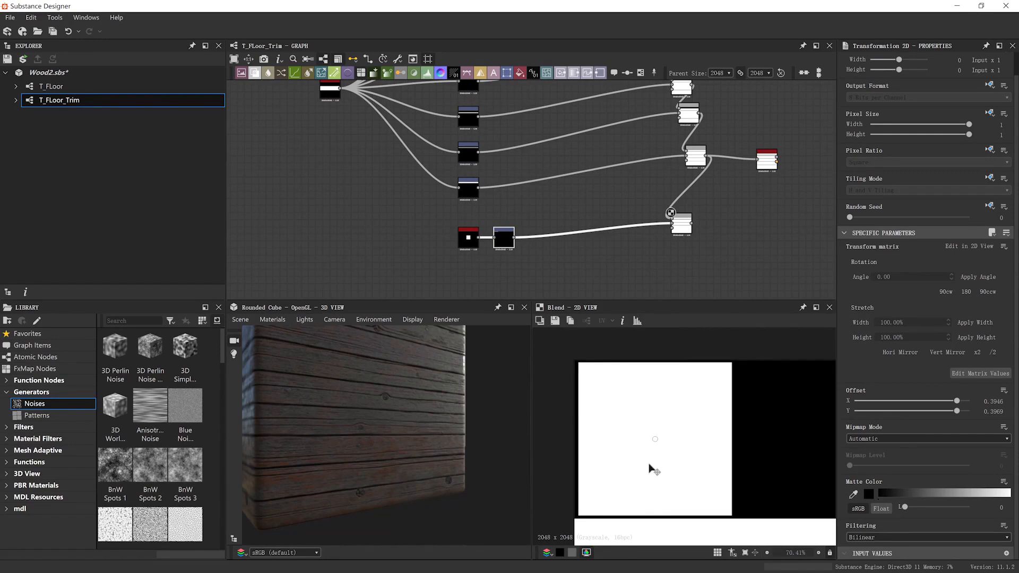
drag(649, 465, 648, 470)
scroll(648, 469, down, 5)
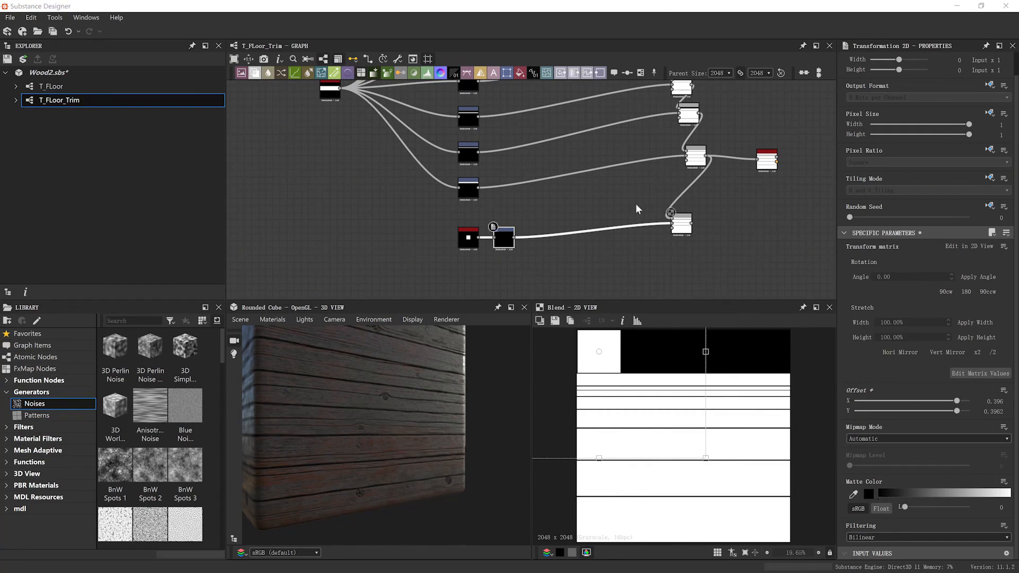
Shift the square Shape and its Transformation 2D node leftward and duplicate the Transformation 2D, keeping it fed by the same Shape
middle_drag(524, 277, 596, 216)
scroll(595, 215, up, 2)
drag(513, 166, 431, 165)
drag(566, 160, 489, 160)
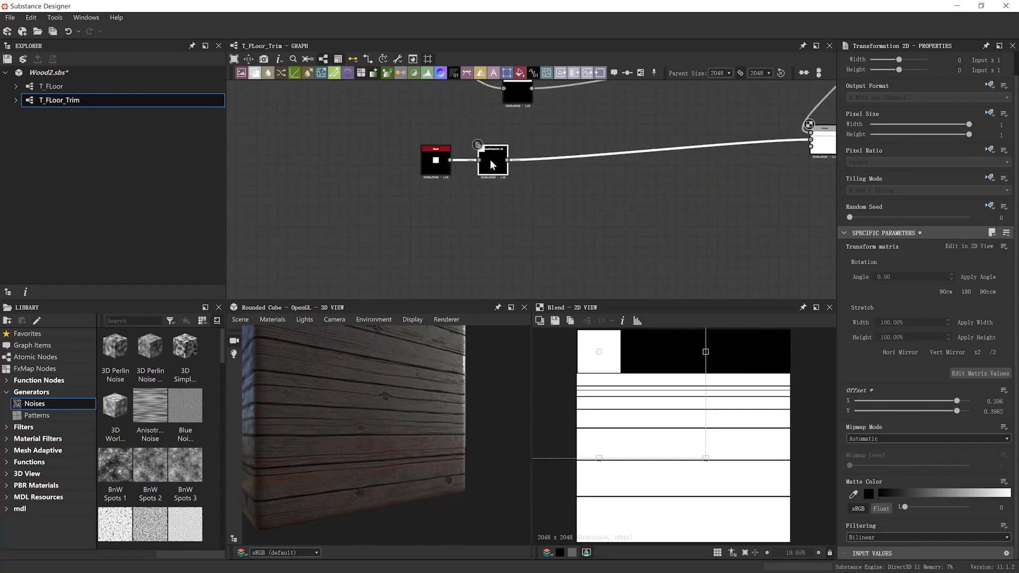
key(ctrl+d)
Add a Blend node combining the two square Transformation 2D nodes, set its Blending Mode to Max (Lighten), and preview it
key(space)
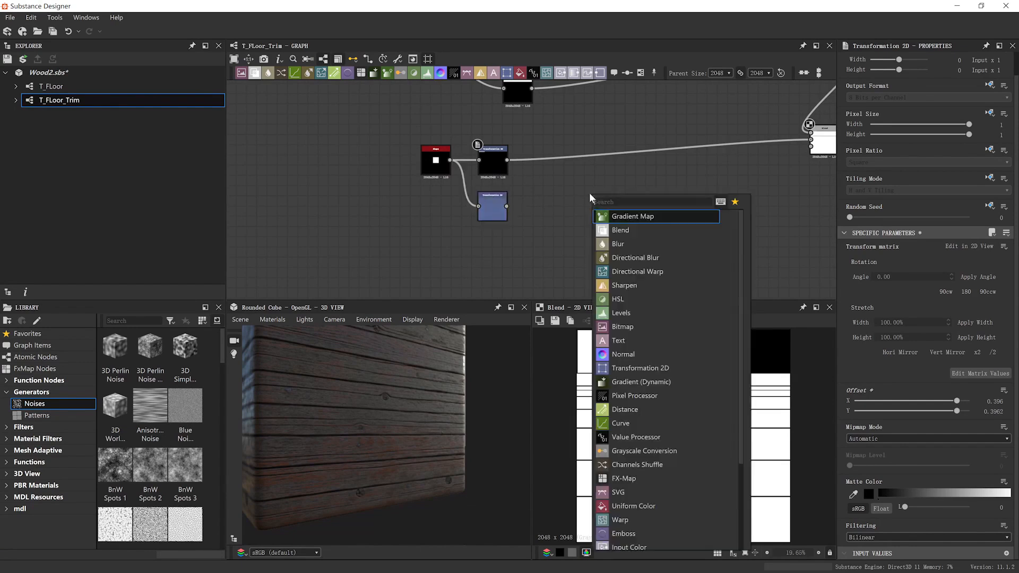
click(631, 229)
drag(507, 160, 585, 195)
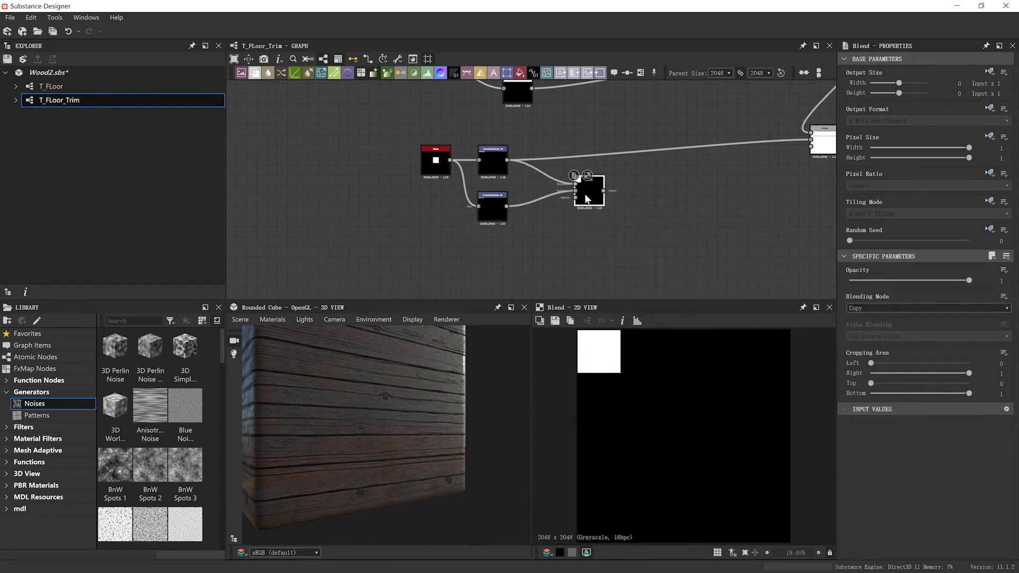
click(856, 310)
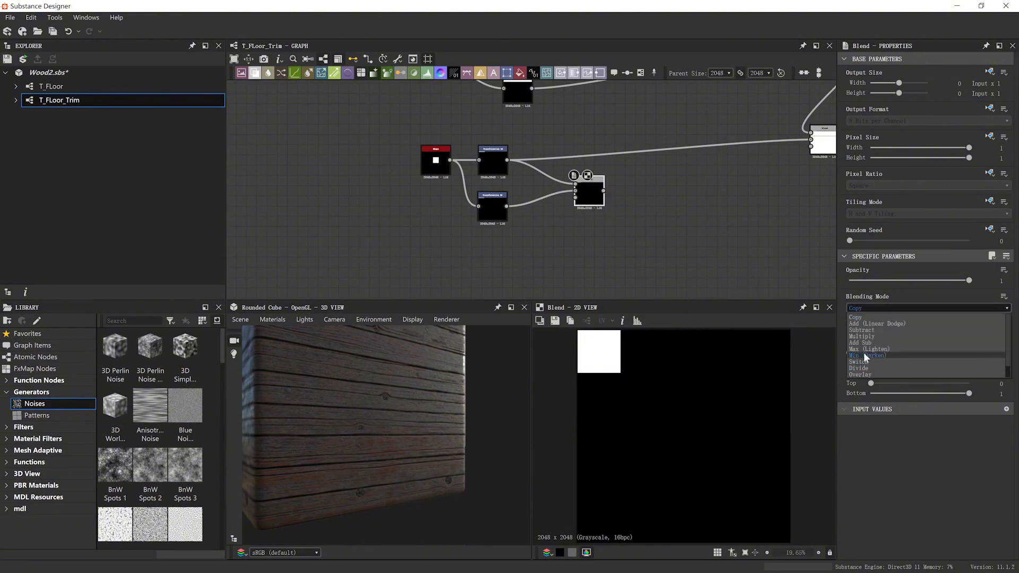
click(864, 348)
middle_drag(639, 208, 523, 249)
scroll(520, 247, down, 3)
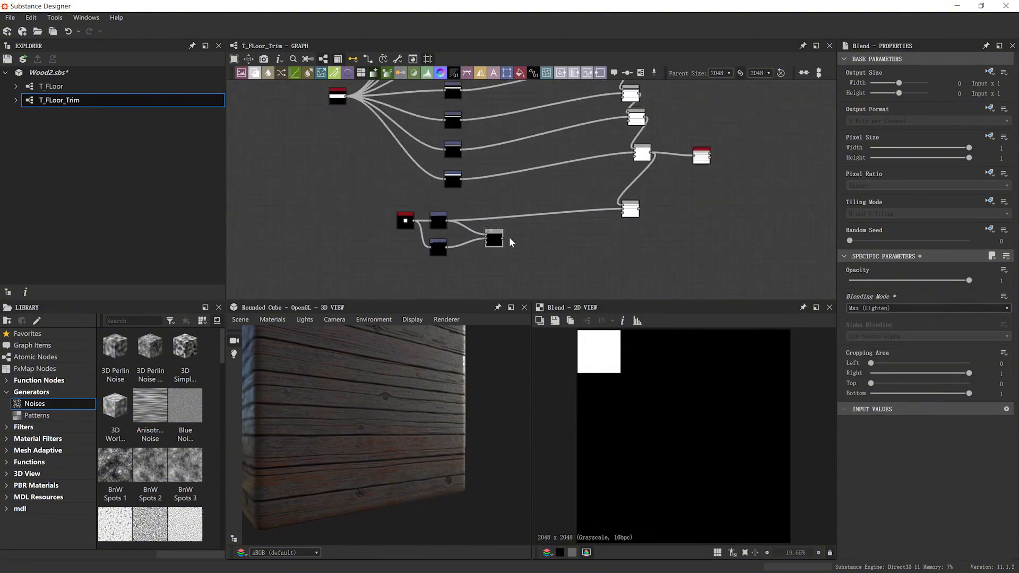
click(631, 209)
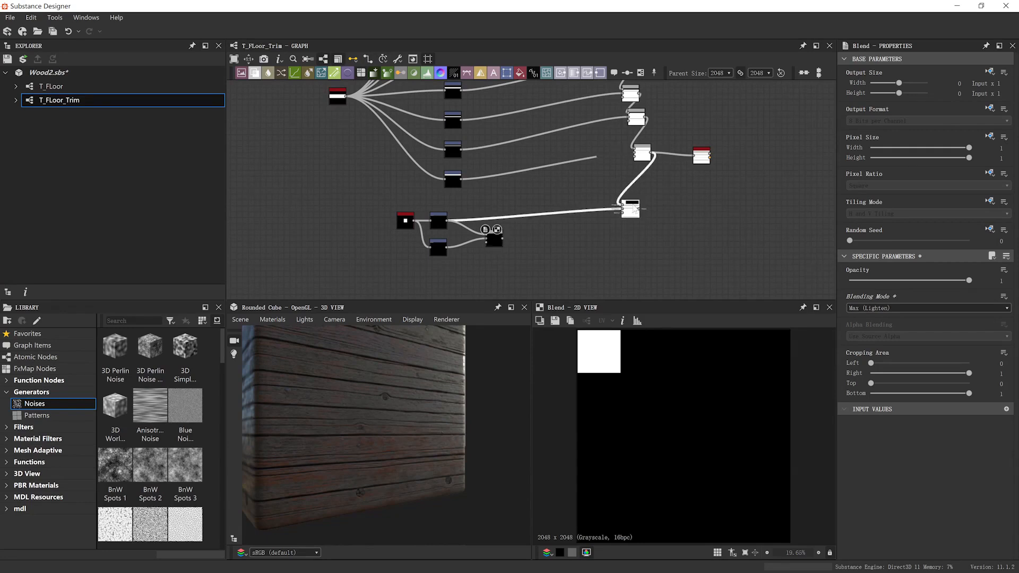
scroll(626, 211, up, 2)
scroll(627, 212, down, 2)
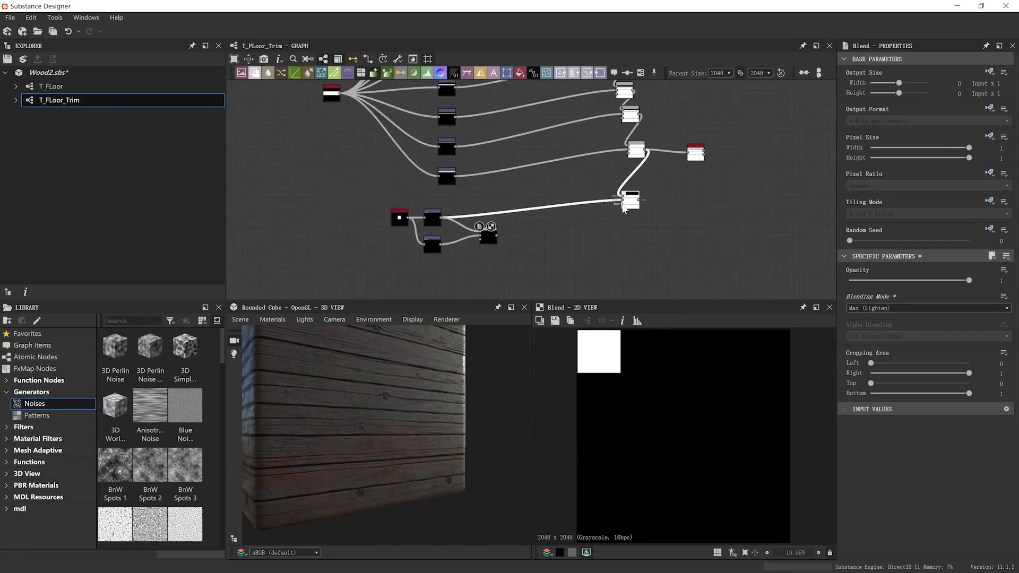
middle_drag(474, 215, 543, 202)
scroll(531, 248, up, 7)
scroll(542, 206, down, 3)
double_click(631, 202)
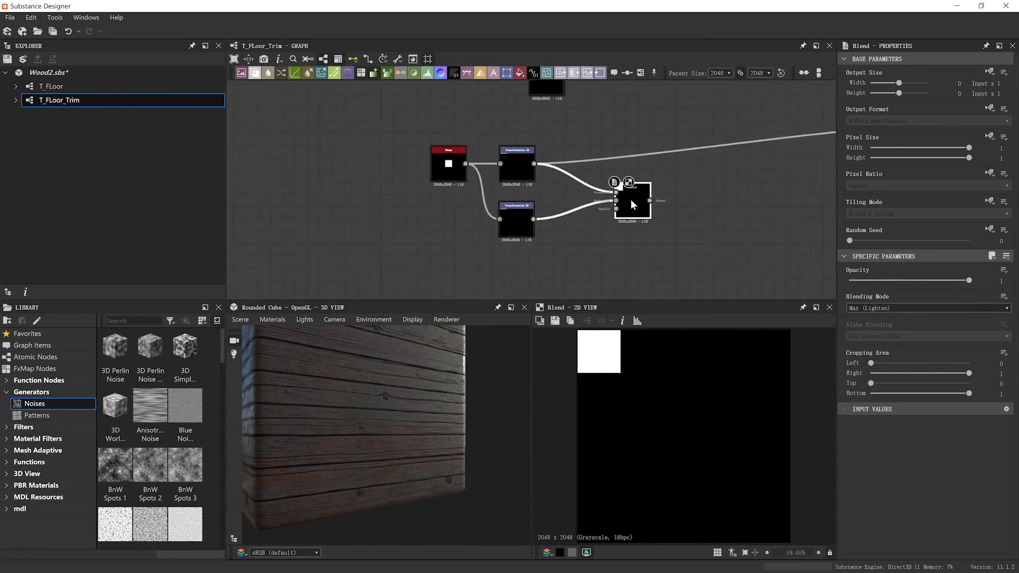
scroll(577, 225, down, 2)
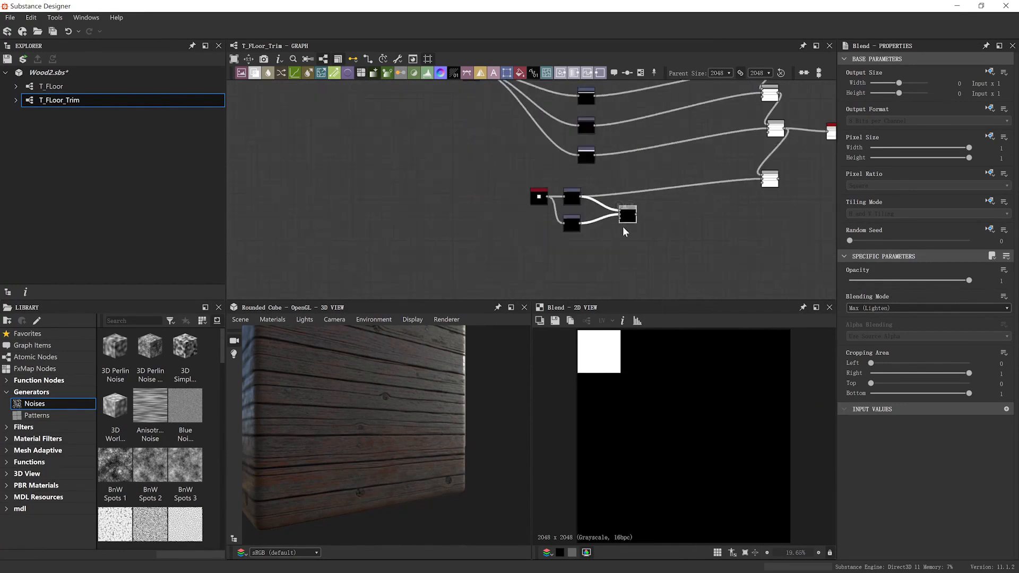
scroll(622, 226, down, 1)
scroll(481, 214, up, 1)
drag(440, 185, 715, 284)
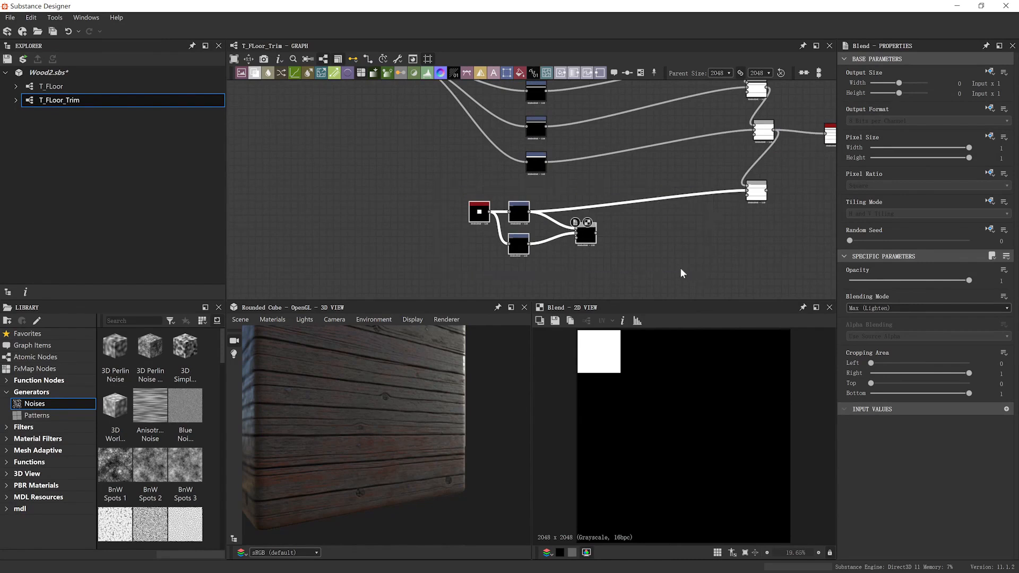
click(627, 250)
drag(414, 182, 671, 277)
scroll(588, 240, up, 2)
click(592, 235)
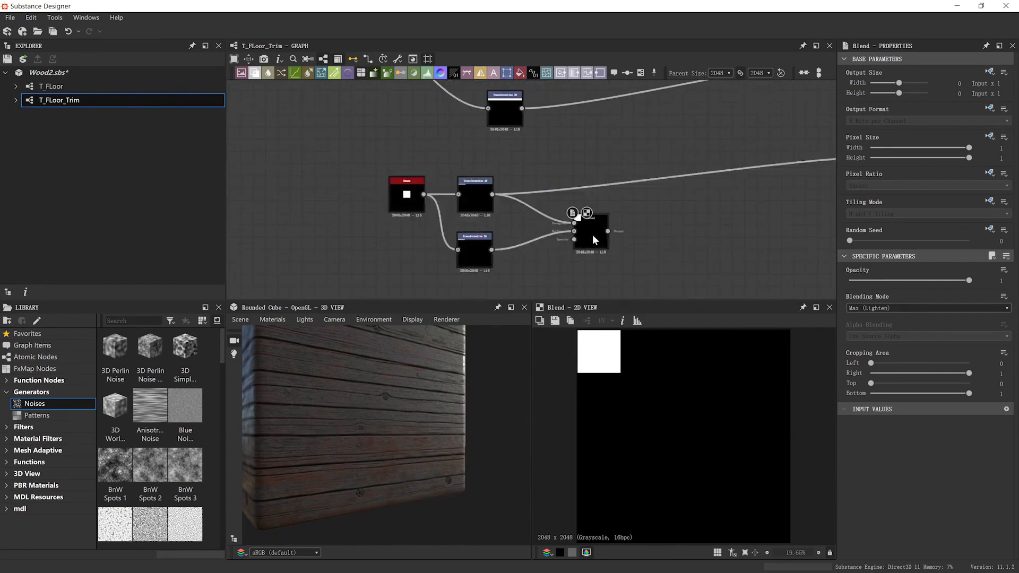
scroll(669, 216, up, 2)
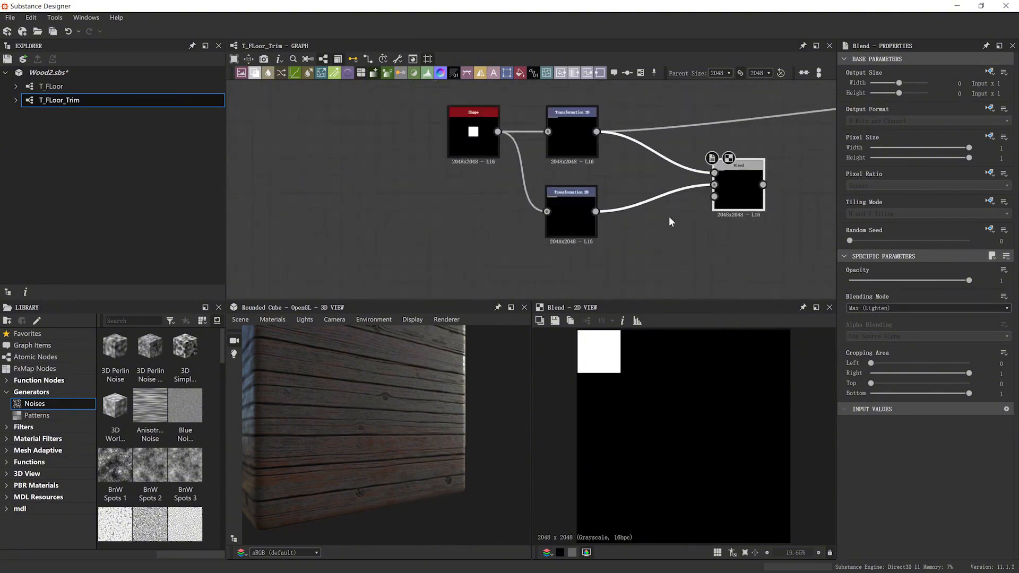
Move the duplicated Transformation 2D's square beside the first one, at Offset X 0.18 and Y 0.3962, and select the squares' Blend
click(478, 255)
scroll(628, 347, up, 1)
drag(622, 376, 678, 376)
click(750, 196)
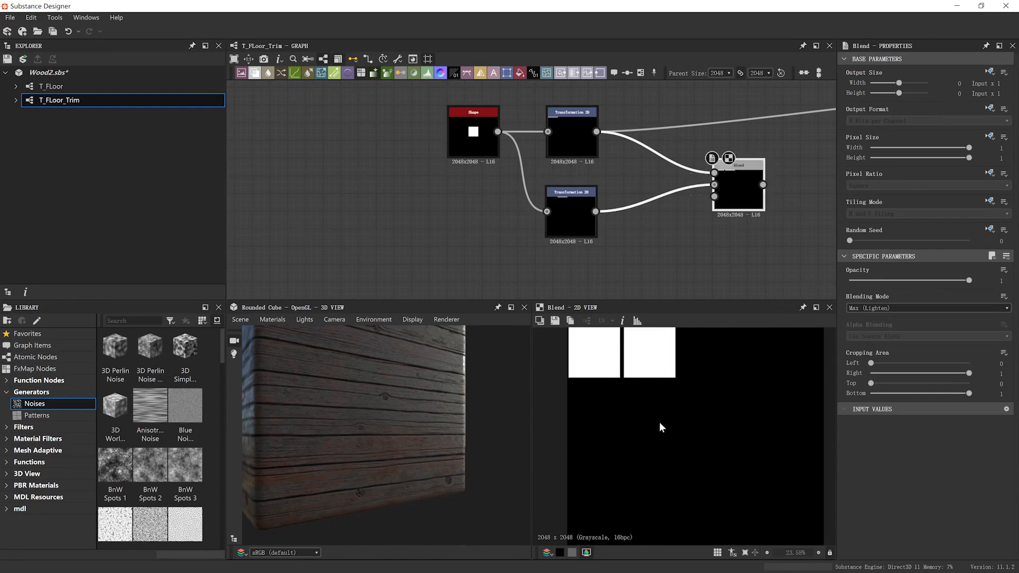
Connect the squares' Blend to the final strip Blend in place of the first square's direct link, and preview the full mask
scroll(659, 422, down, 3)
middle_drag(753, 219, 481, 239)
scroll(621, 241, down, 2)
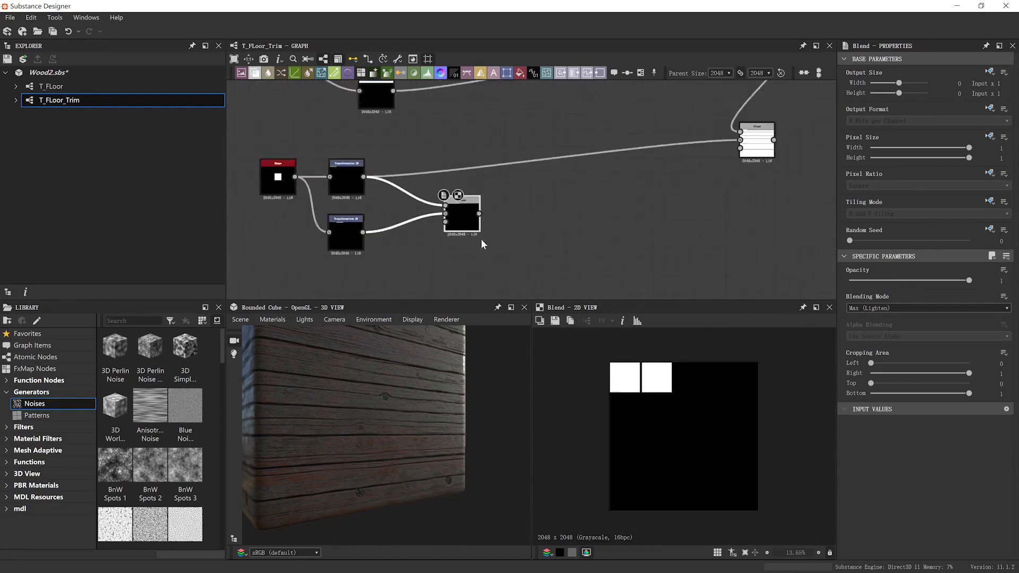
scroll(485, 236, down, 1)
drag(479, 218, 697, 157)
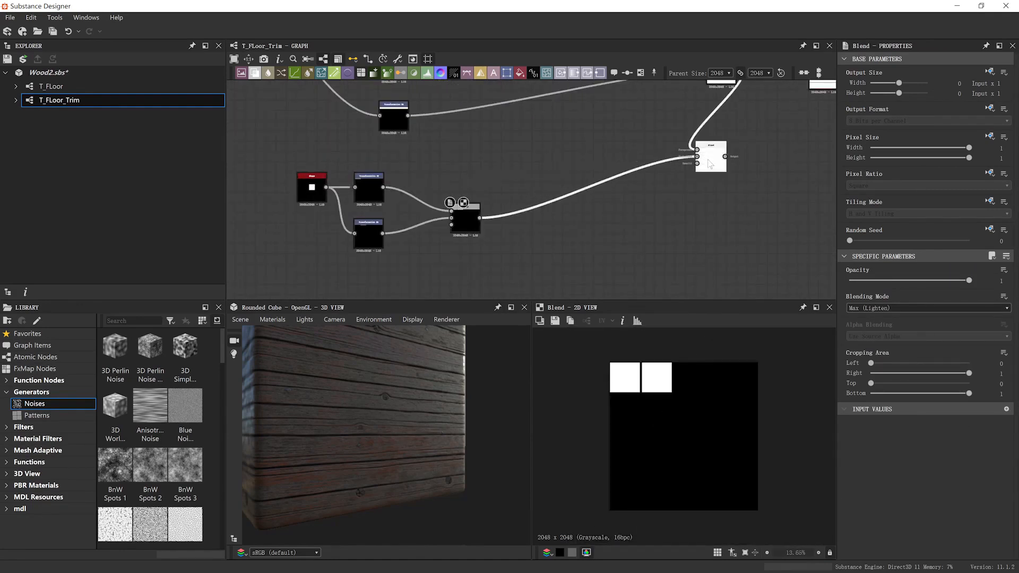
scroll(469, 244, up, 1)
Scale down the second square through its Transformation 2D, keeping it in the black band beside the first square
middle_drag(500, 205, 679, 194)
scroll(552, 221, up, 3)
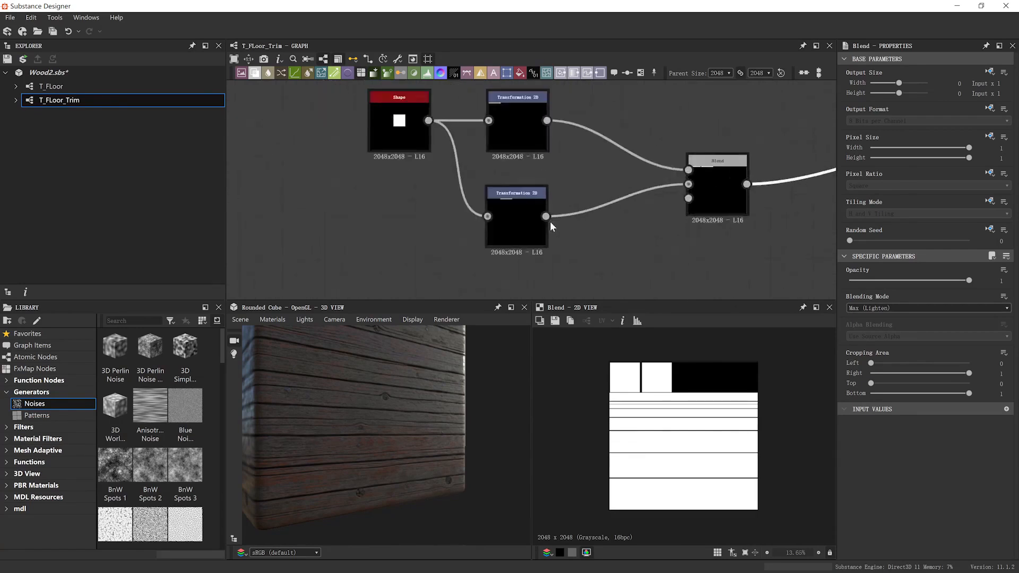
click(527, 219)
scroll(642, 361, up, 1)
scroll(650, 367, down, 3)
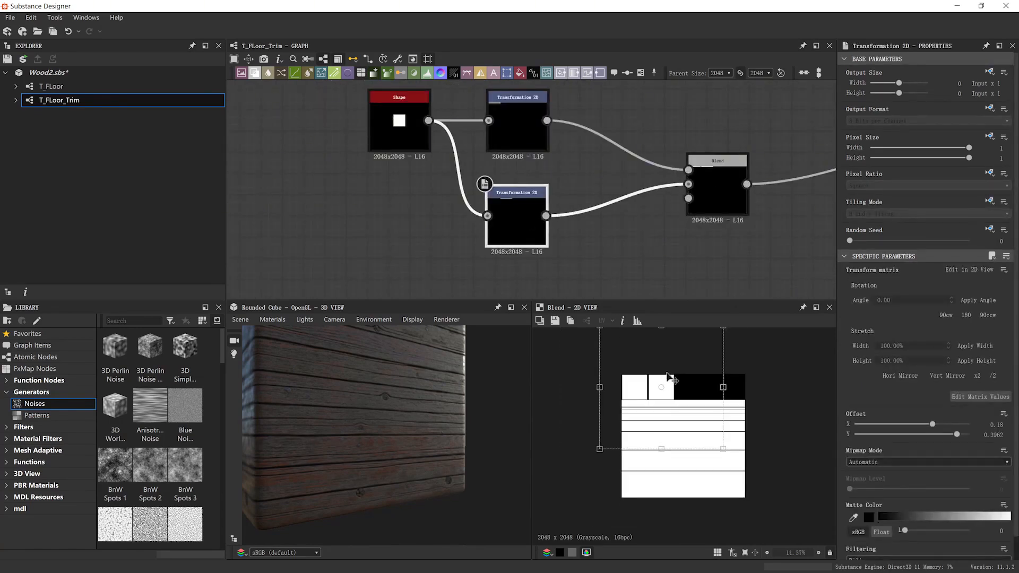
drag(717, 344, 699, 361)
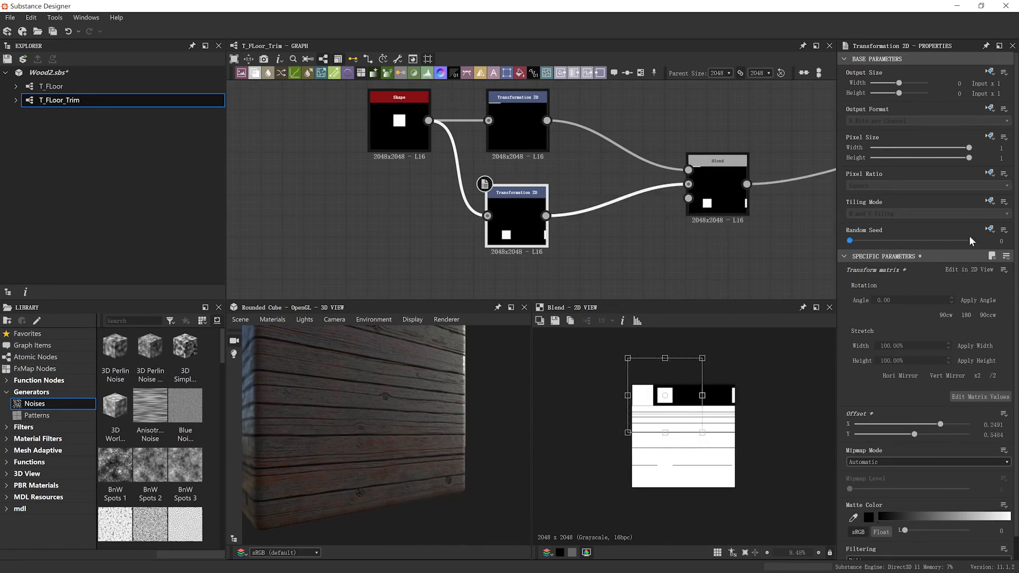
Make the second Transformation 2D's Tiling Mode absolute and set it to No Tiling
click(989, 202)
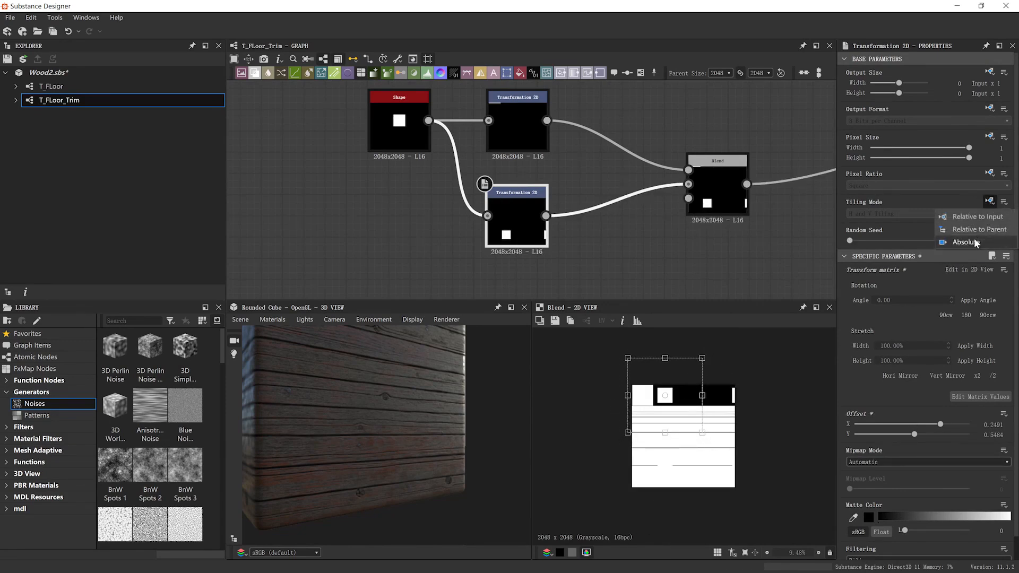
click(977, 242)
click(896, 212)
click(875, 222)
Move the smaller square against the first one at the base of the black band, at Offset X 0.2897
scroll(682, 424, up, 6)
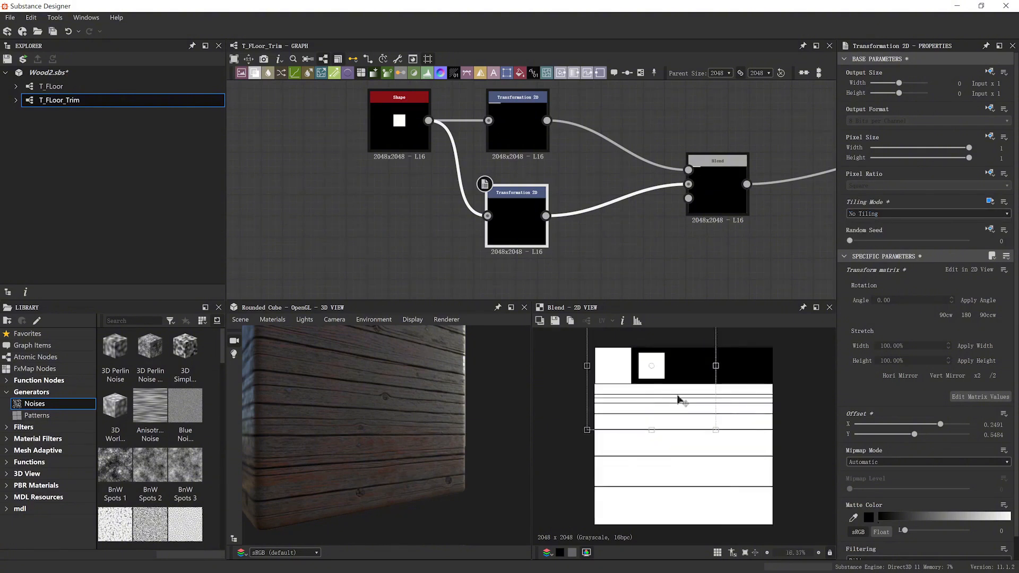
middle_drag(659, 365, 704, 410)
drag(681, 402, 671, 411)
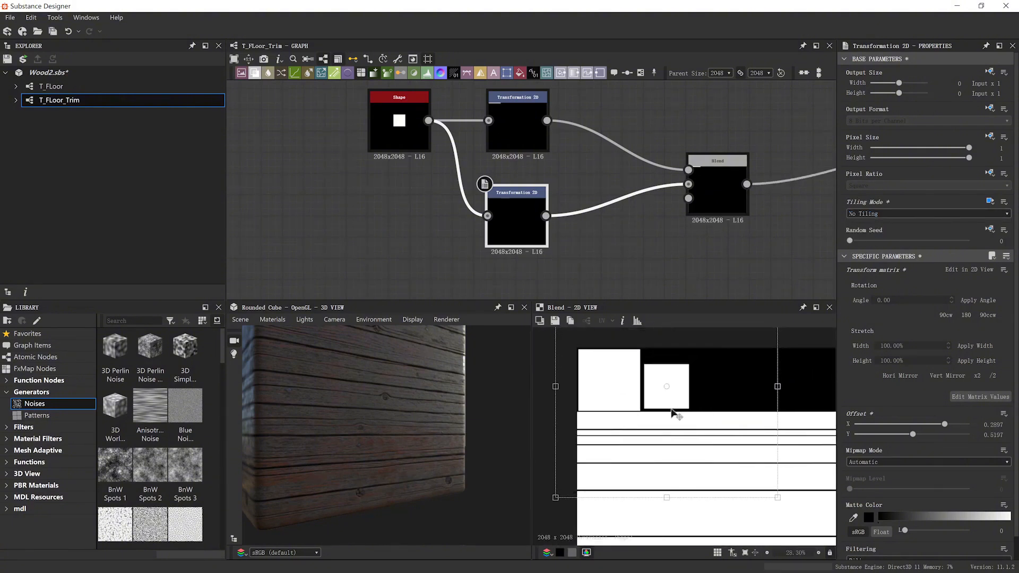
Make the first square's Transformation 2D Tiling Mode absolute and set it to No Tiling
click(518, 130)
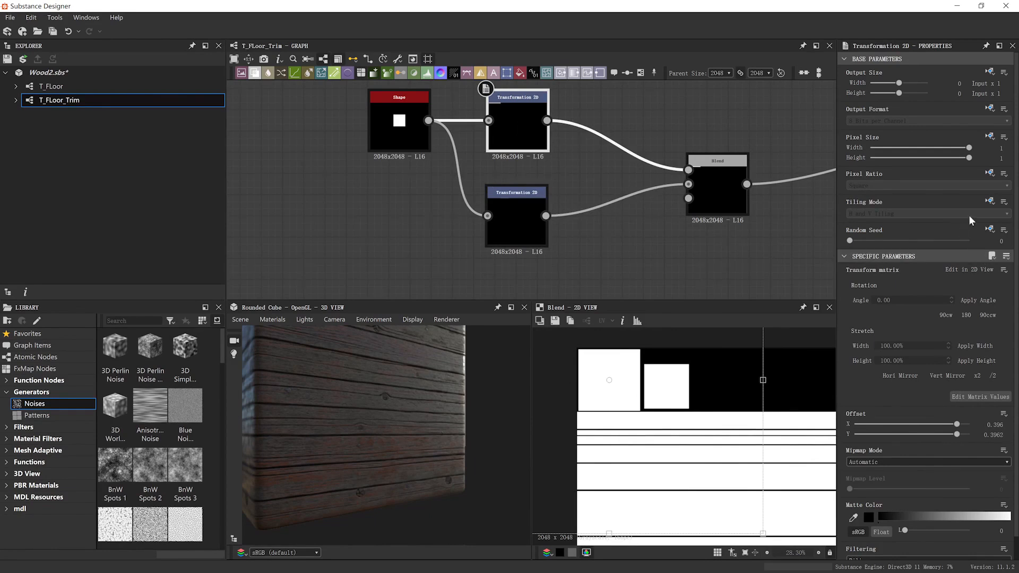
click(989, 202)
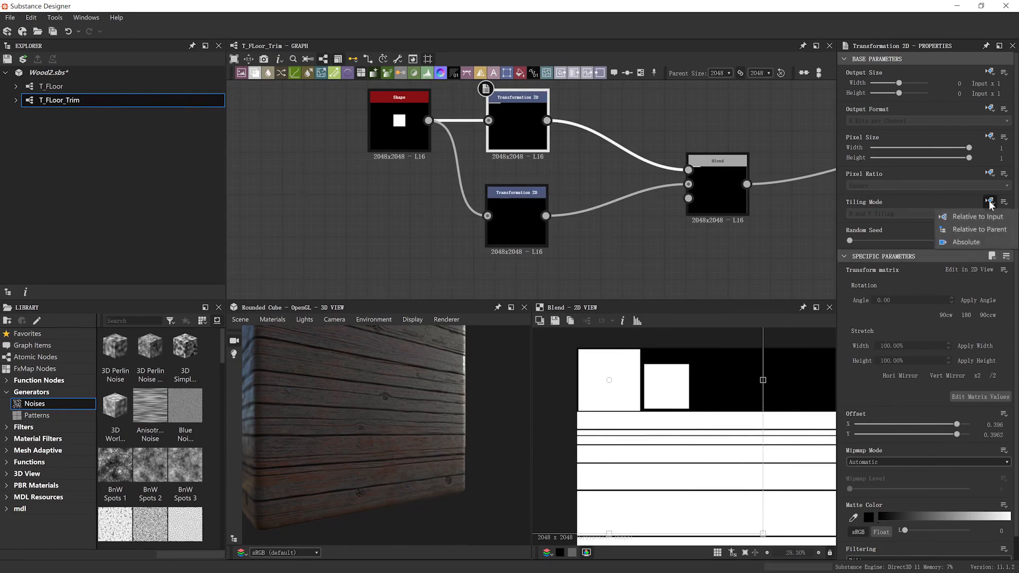
click(966, 243)
click(886, 213)
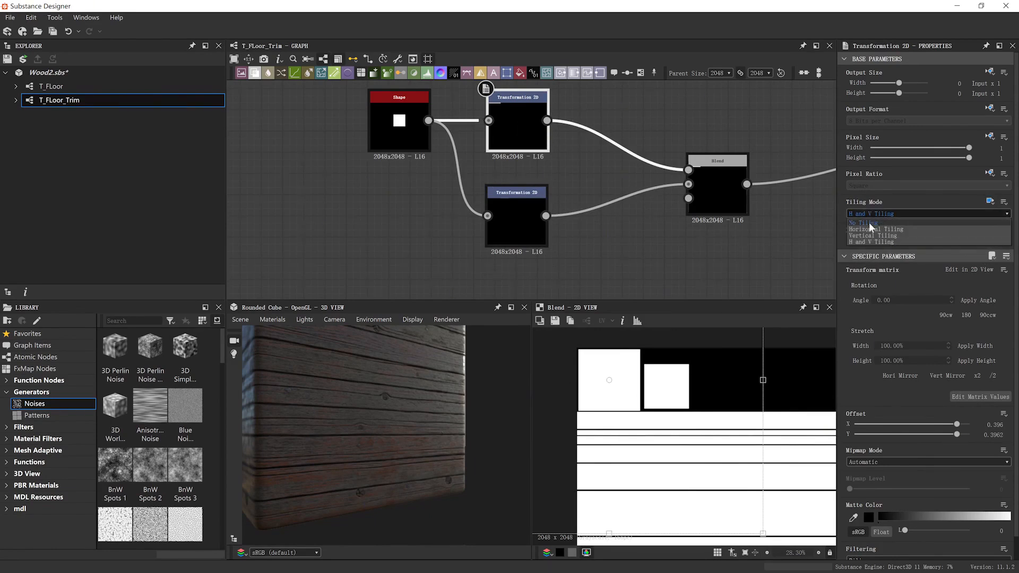
click(868, 223)
Preview the squares' Blend on its own, followed by the final Blend with the full strip mask
click(737, 193)
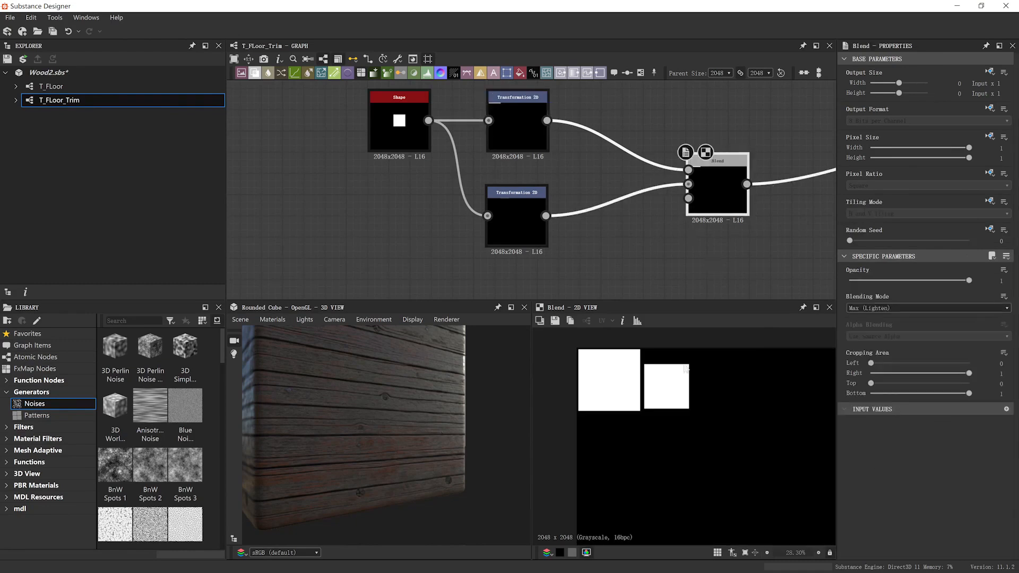
scroll(663, 378, up, 2)
scroll(744, 269, down, 3)
middle_drag(681, 255, 451, 241)
scroll(451, 241, down, 2)
click(689, 170)
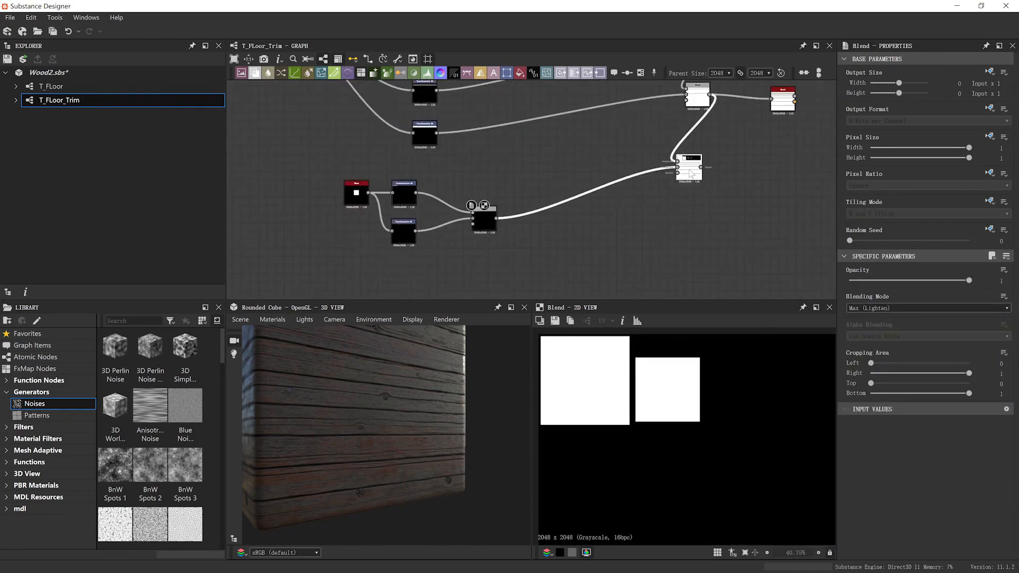
Nudge the second square closer to the first square and the strip edge, at Offset X 0.2994 and Y 0.5114
scroll(568, 227, up, 3)
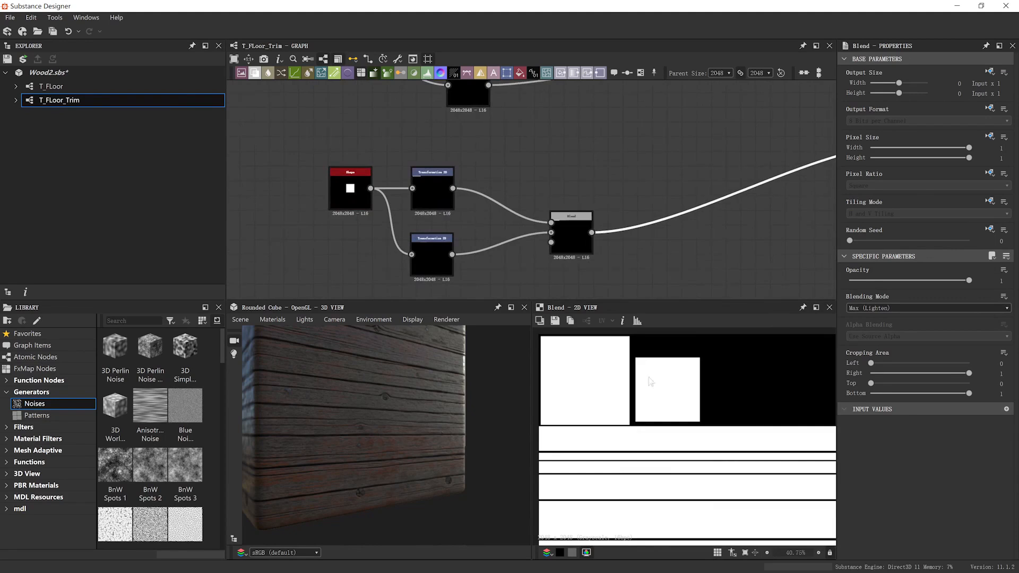
click(426, 233)
scroll(677, 398, up, 1)
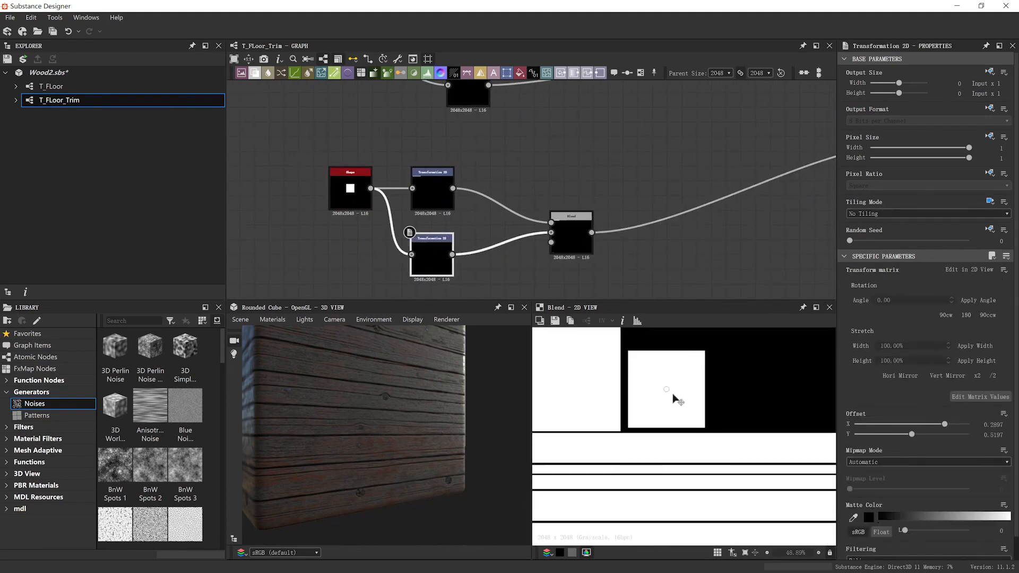
drag(672, 398, 669, 402)
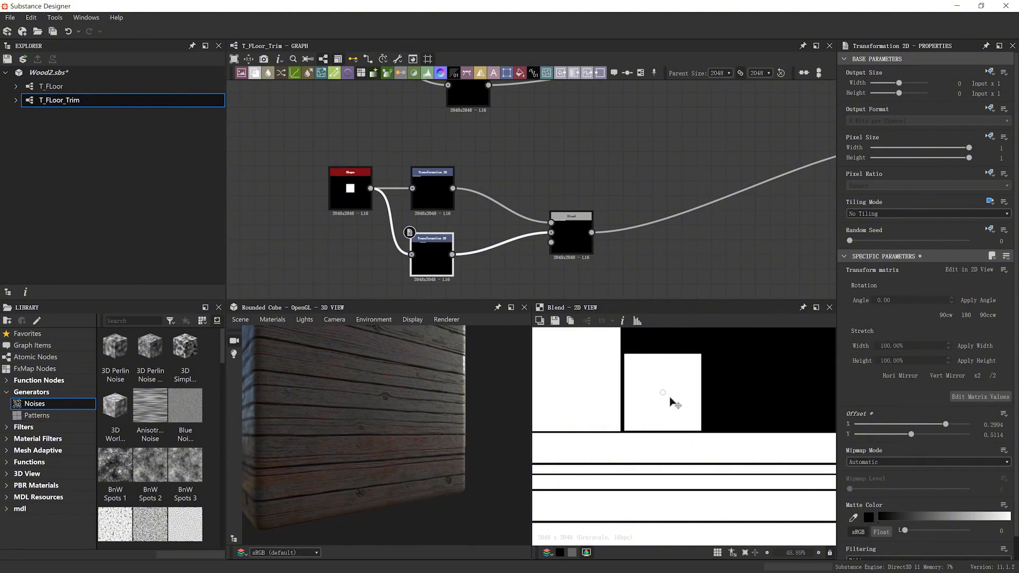
Duplicate the second square's Transformation 2D below the original, keeping its Shape input, and reduce the copy's height from its lower edge
scroll(679, 401, down, 5)
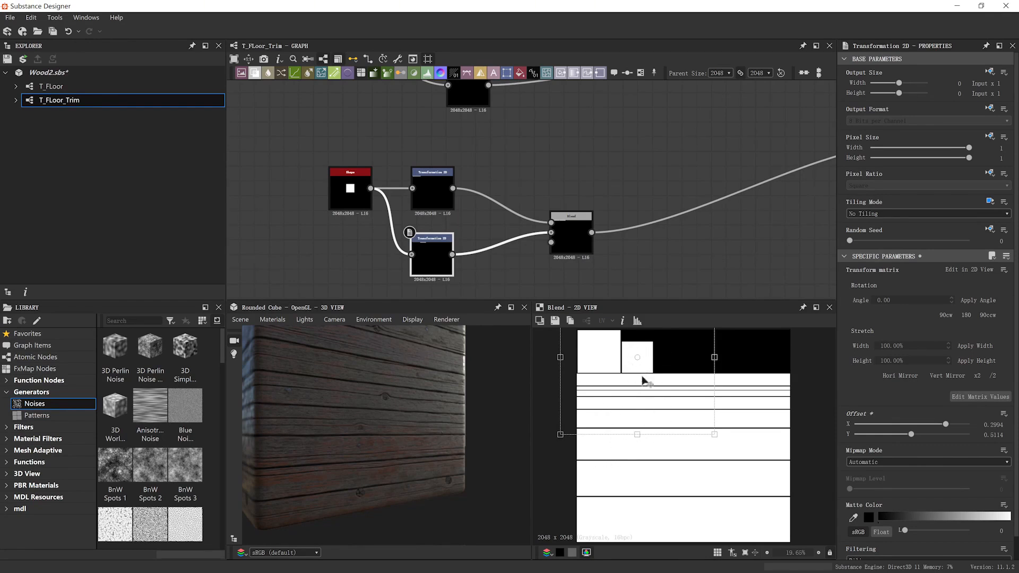
scroll(643, 379, up, 3)
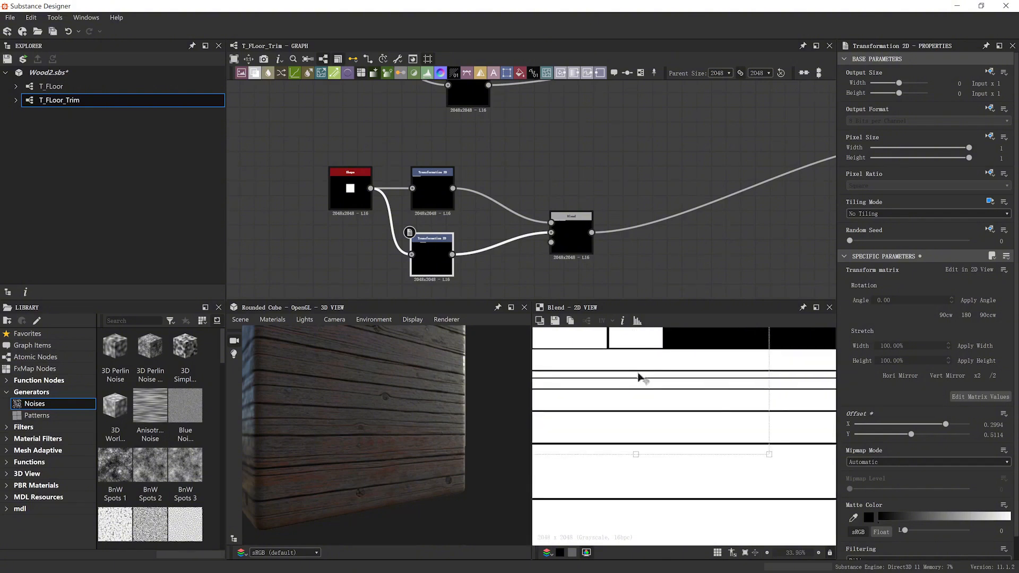
middle_drag(639, 374, 659, 471)
scroll(660, 416, down, 1)
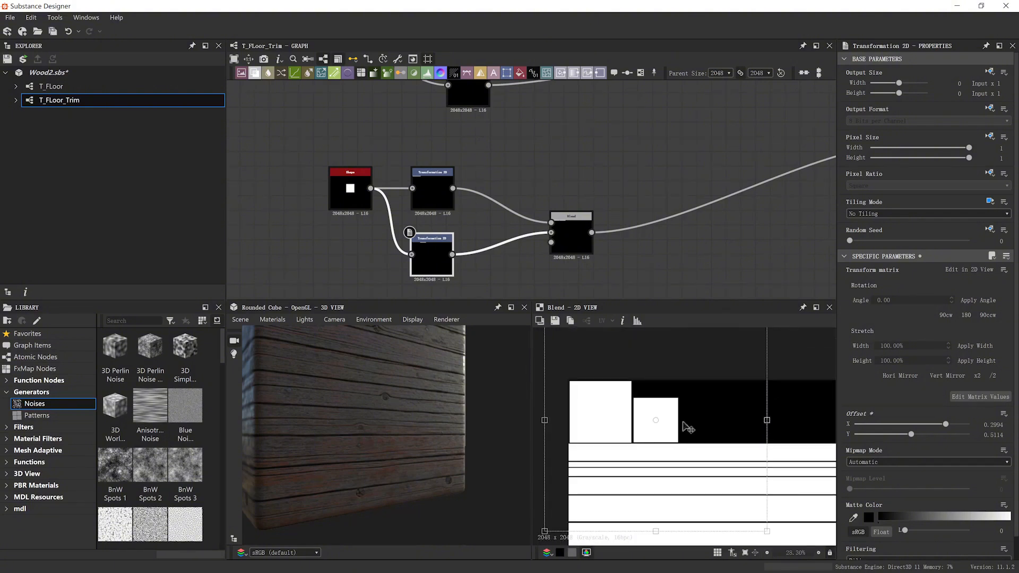
scroll(658, 435, up, 3)
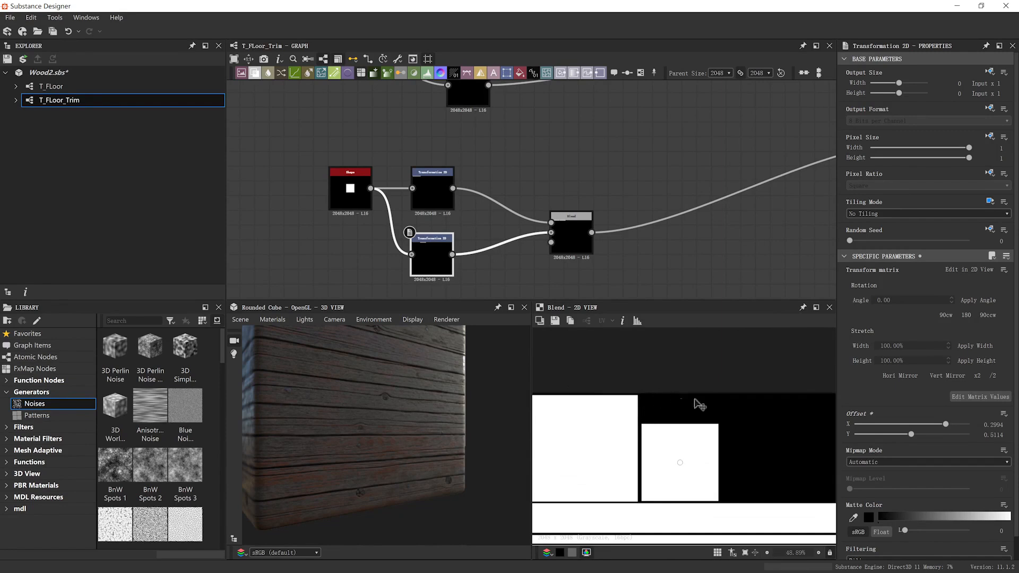
scroll(594, 173, down, 3)
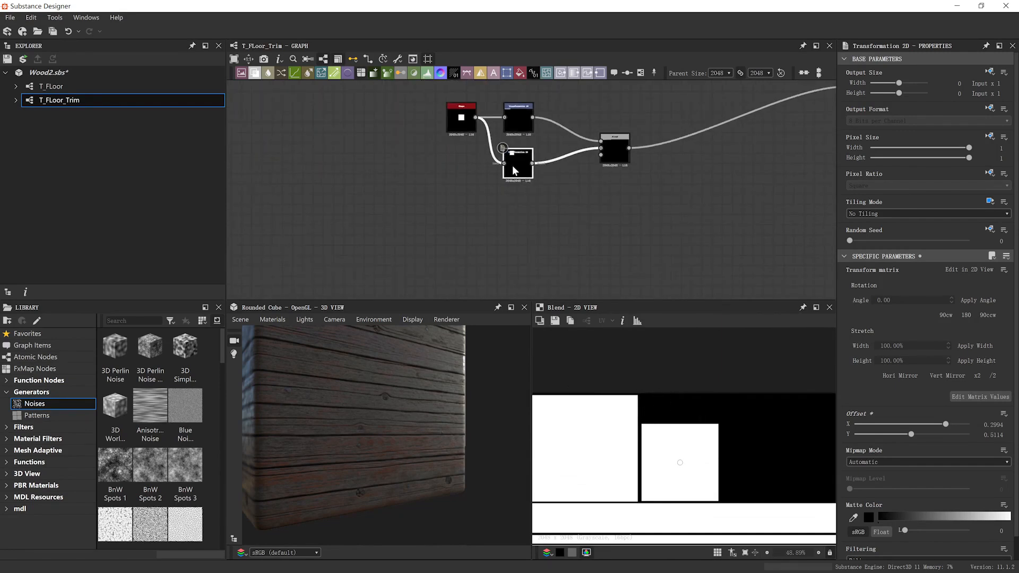
key(ctrl+d)
drag(524, 179, 518, 209)
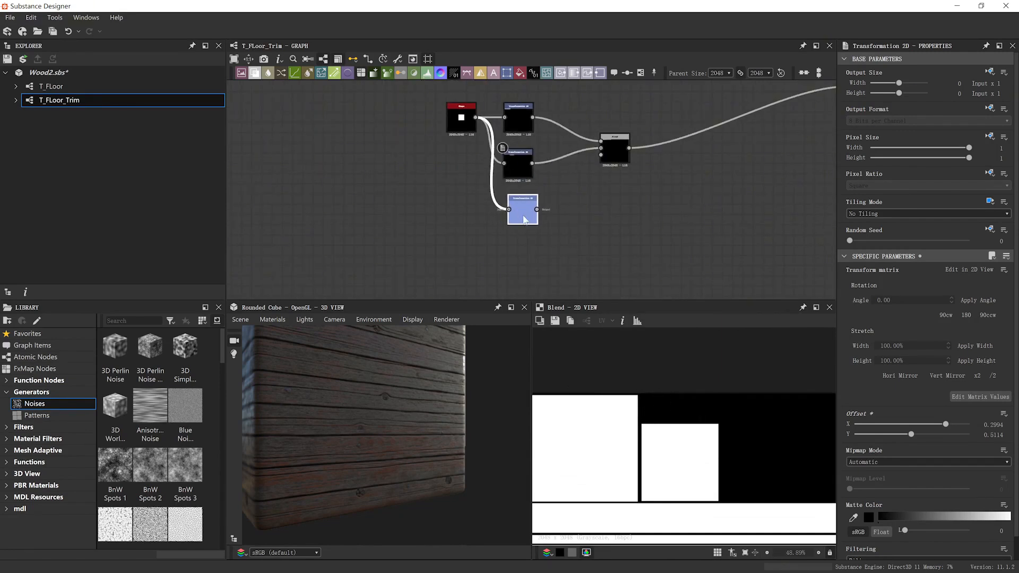
scroll(685, 496, down, 3)
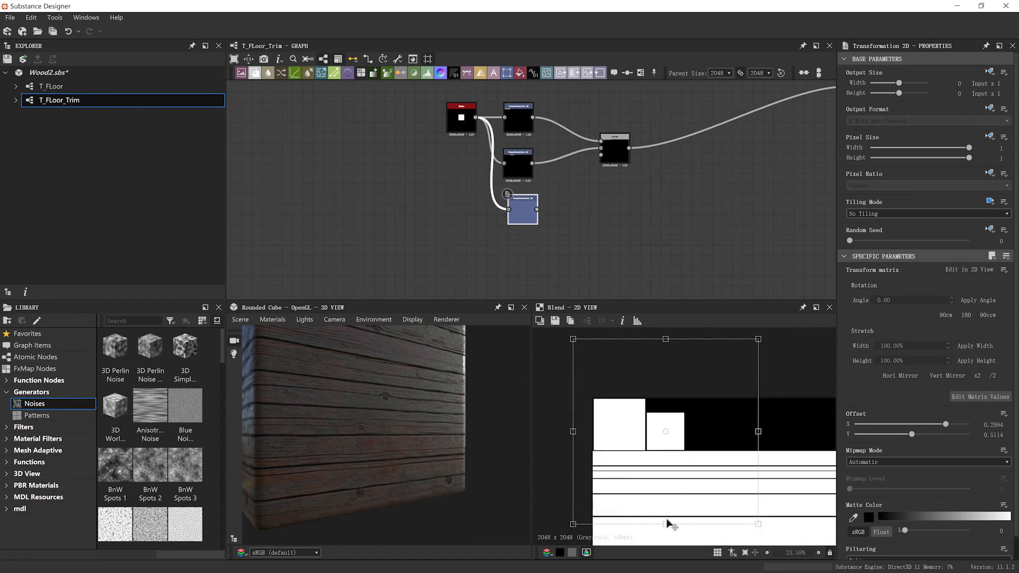
drag(667, 520, 665, 449)
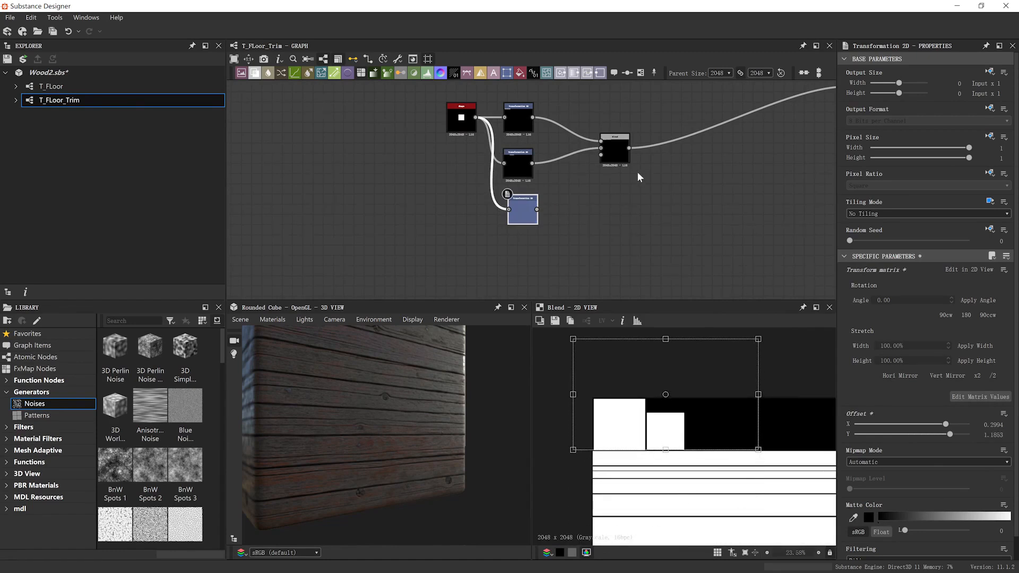
Add a Blend fed by the squares' Blend as foreground and the third Transformation 2D as background, and open its Blending Mode choices
scroll(614, 198, up, 2)
key(space)
click(644, 230)
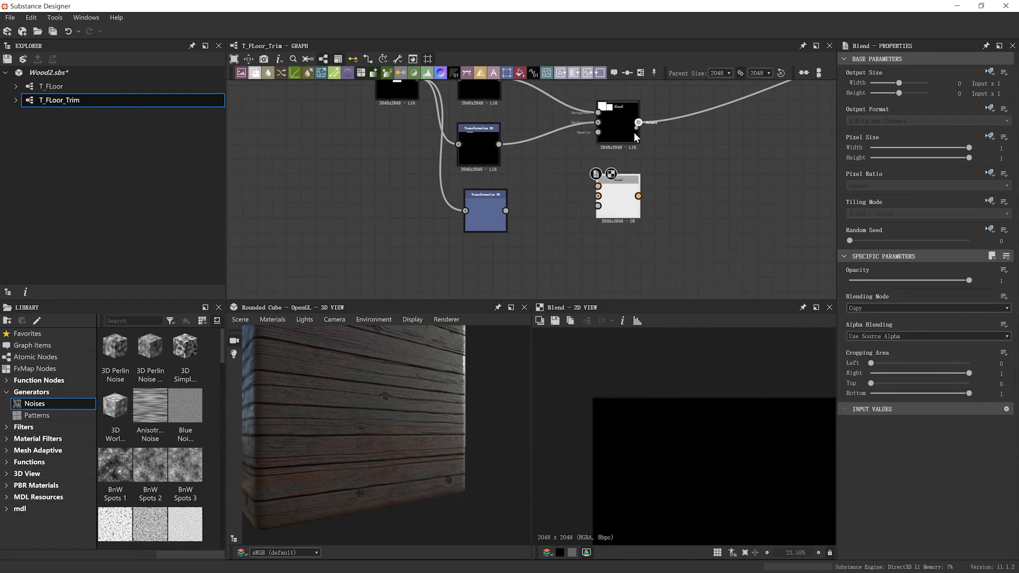
drag(639, 122, 598, 187)
drag(514, 211, 506, 211)
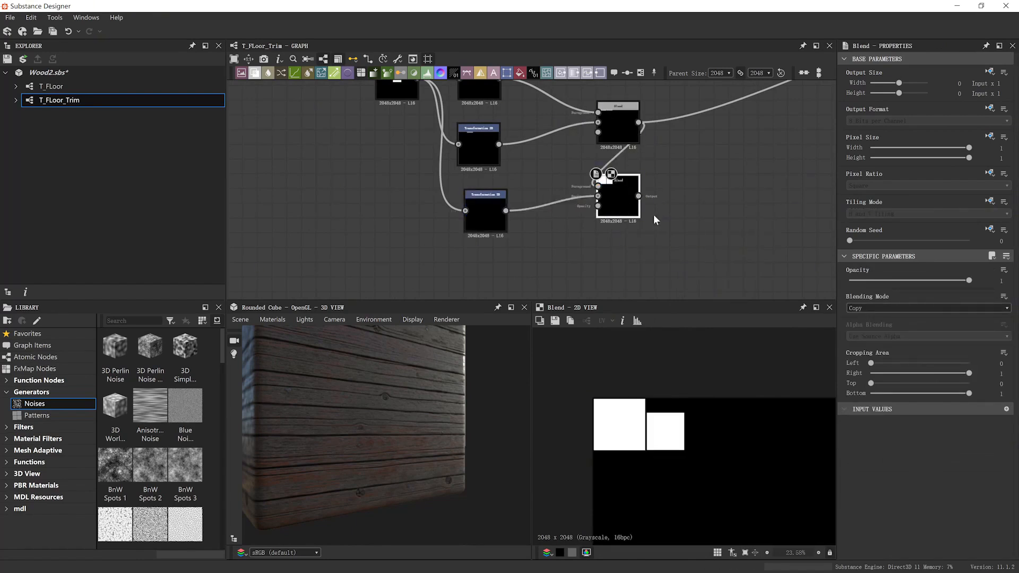
click(865, 309)
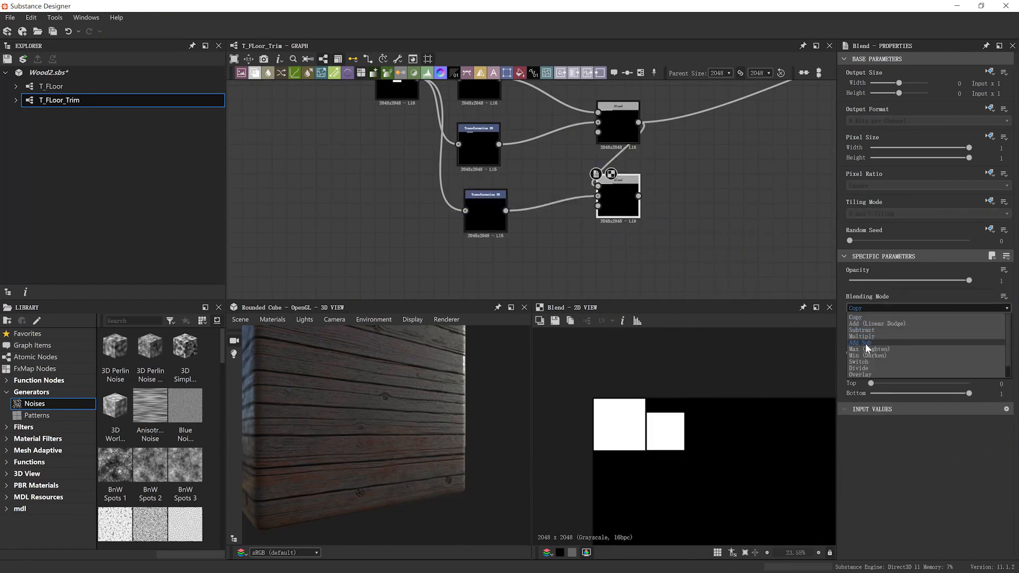